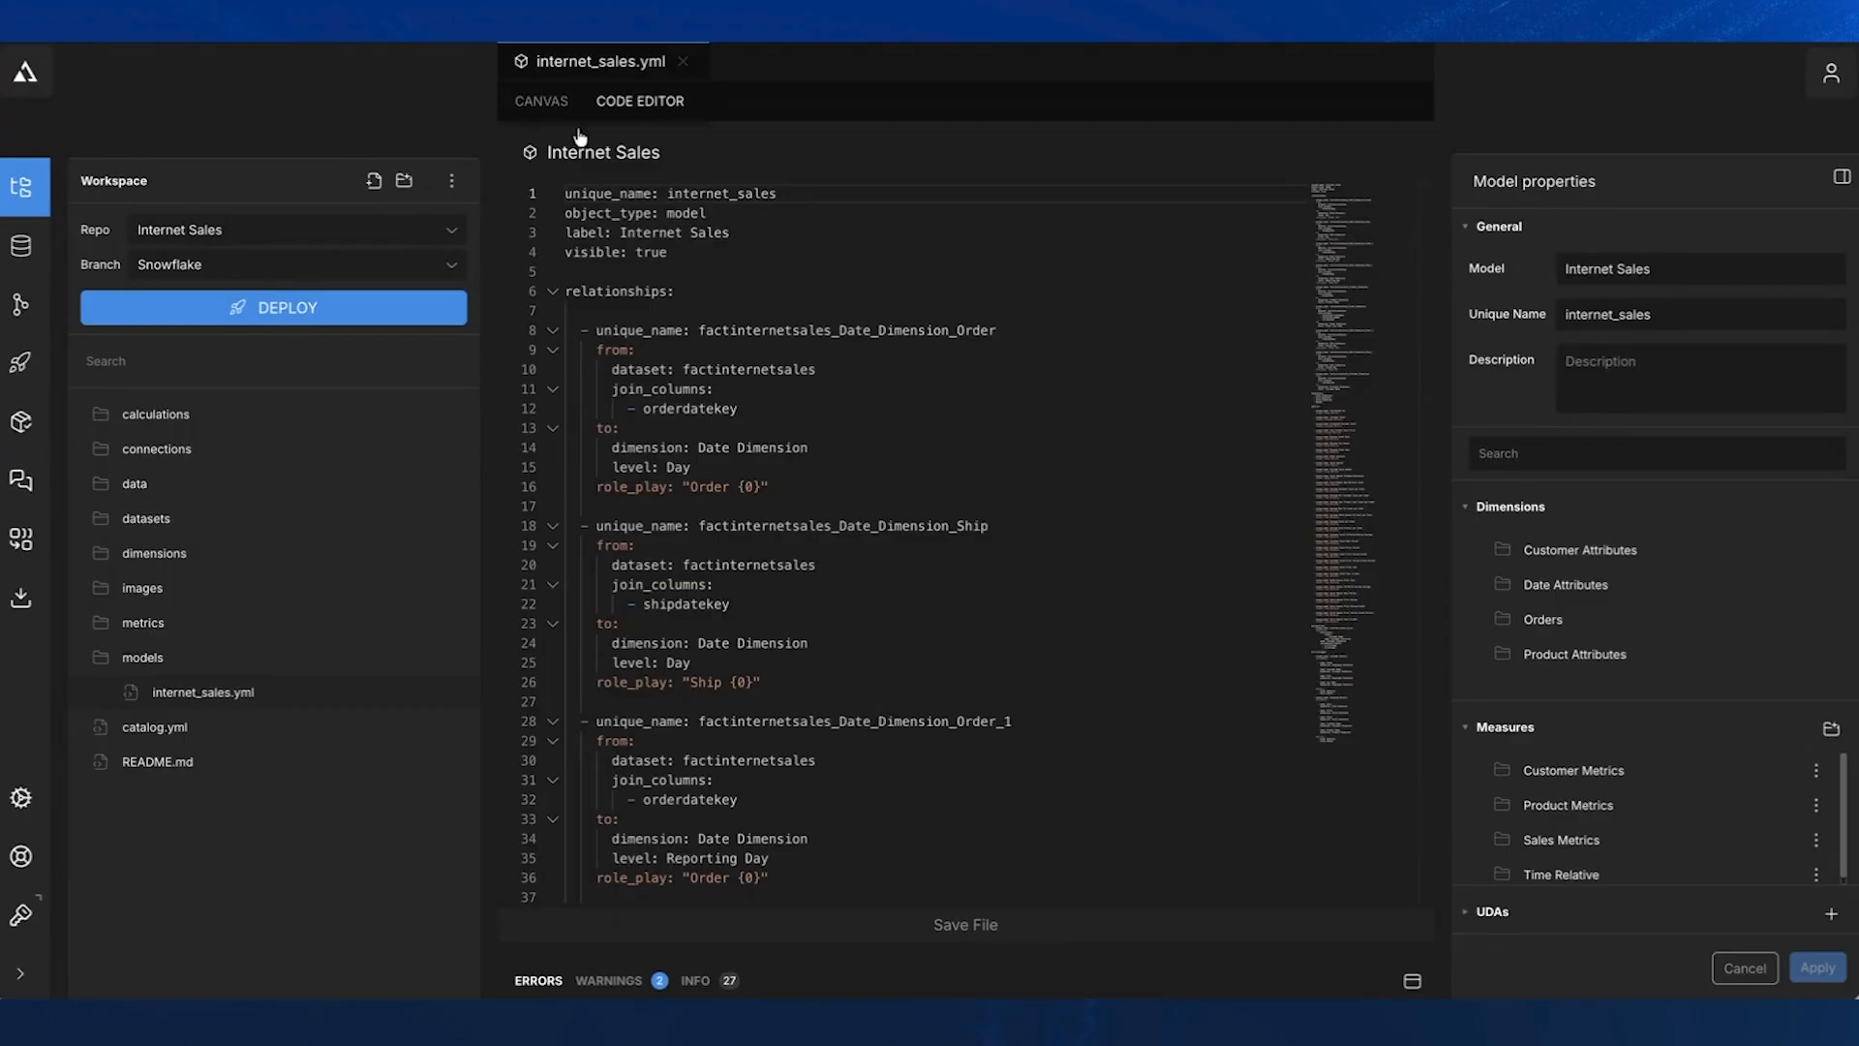
- Compare the Internet Sales model's canvas and code views, folding and unfolding the relationships and dimensions sections in the code
left_click(541, 101)
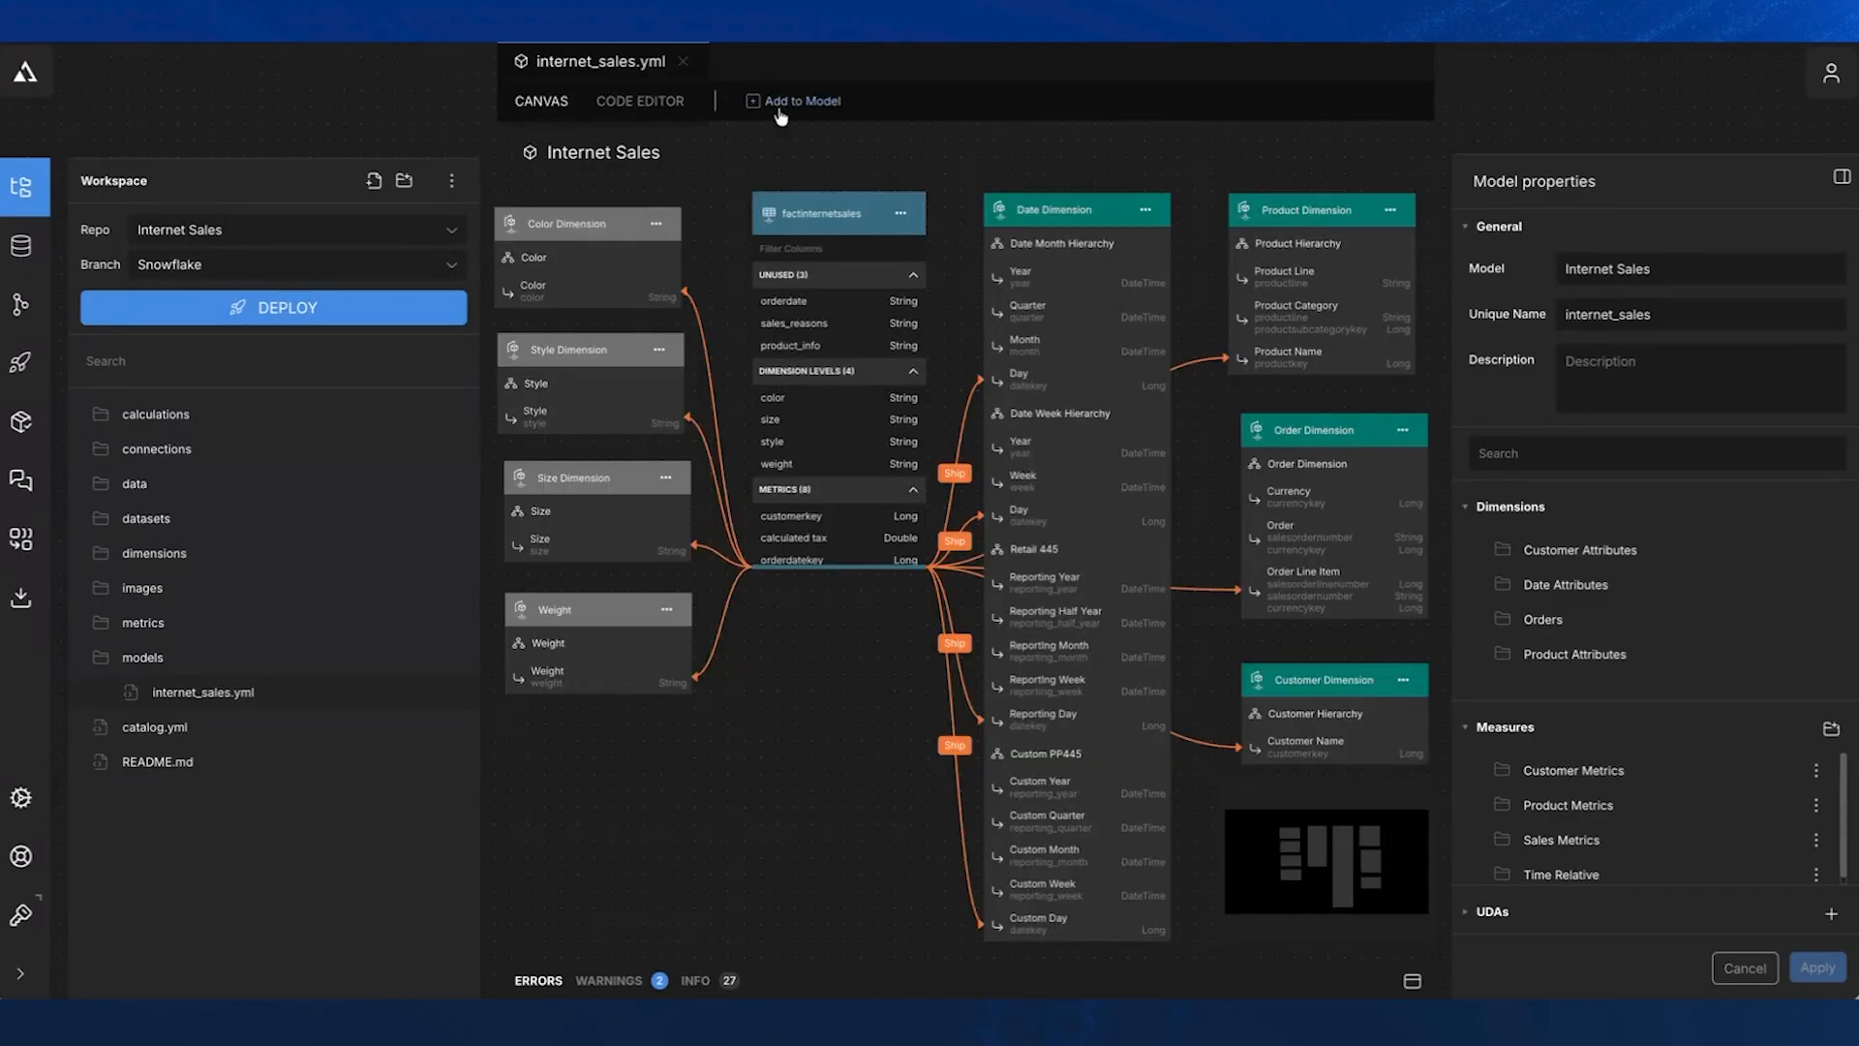
left_click(629, 104)
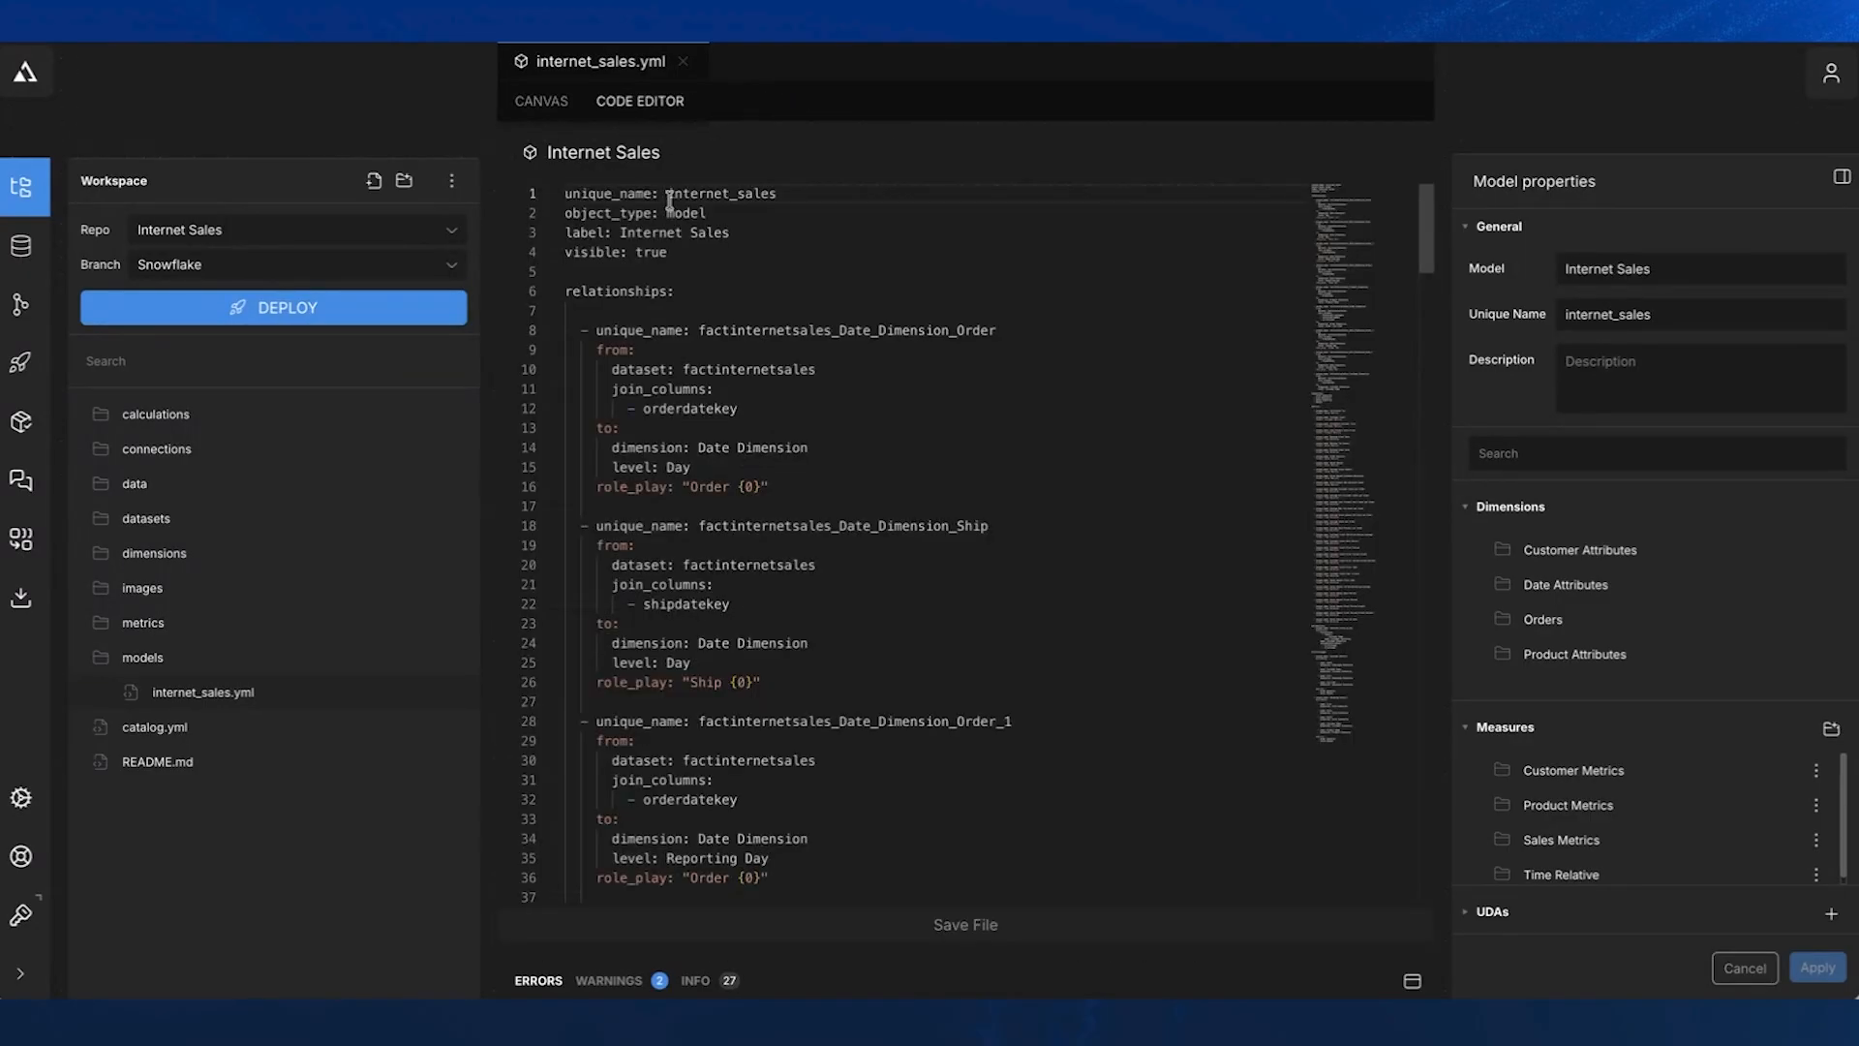
left_click(553, 291)
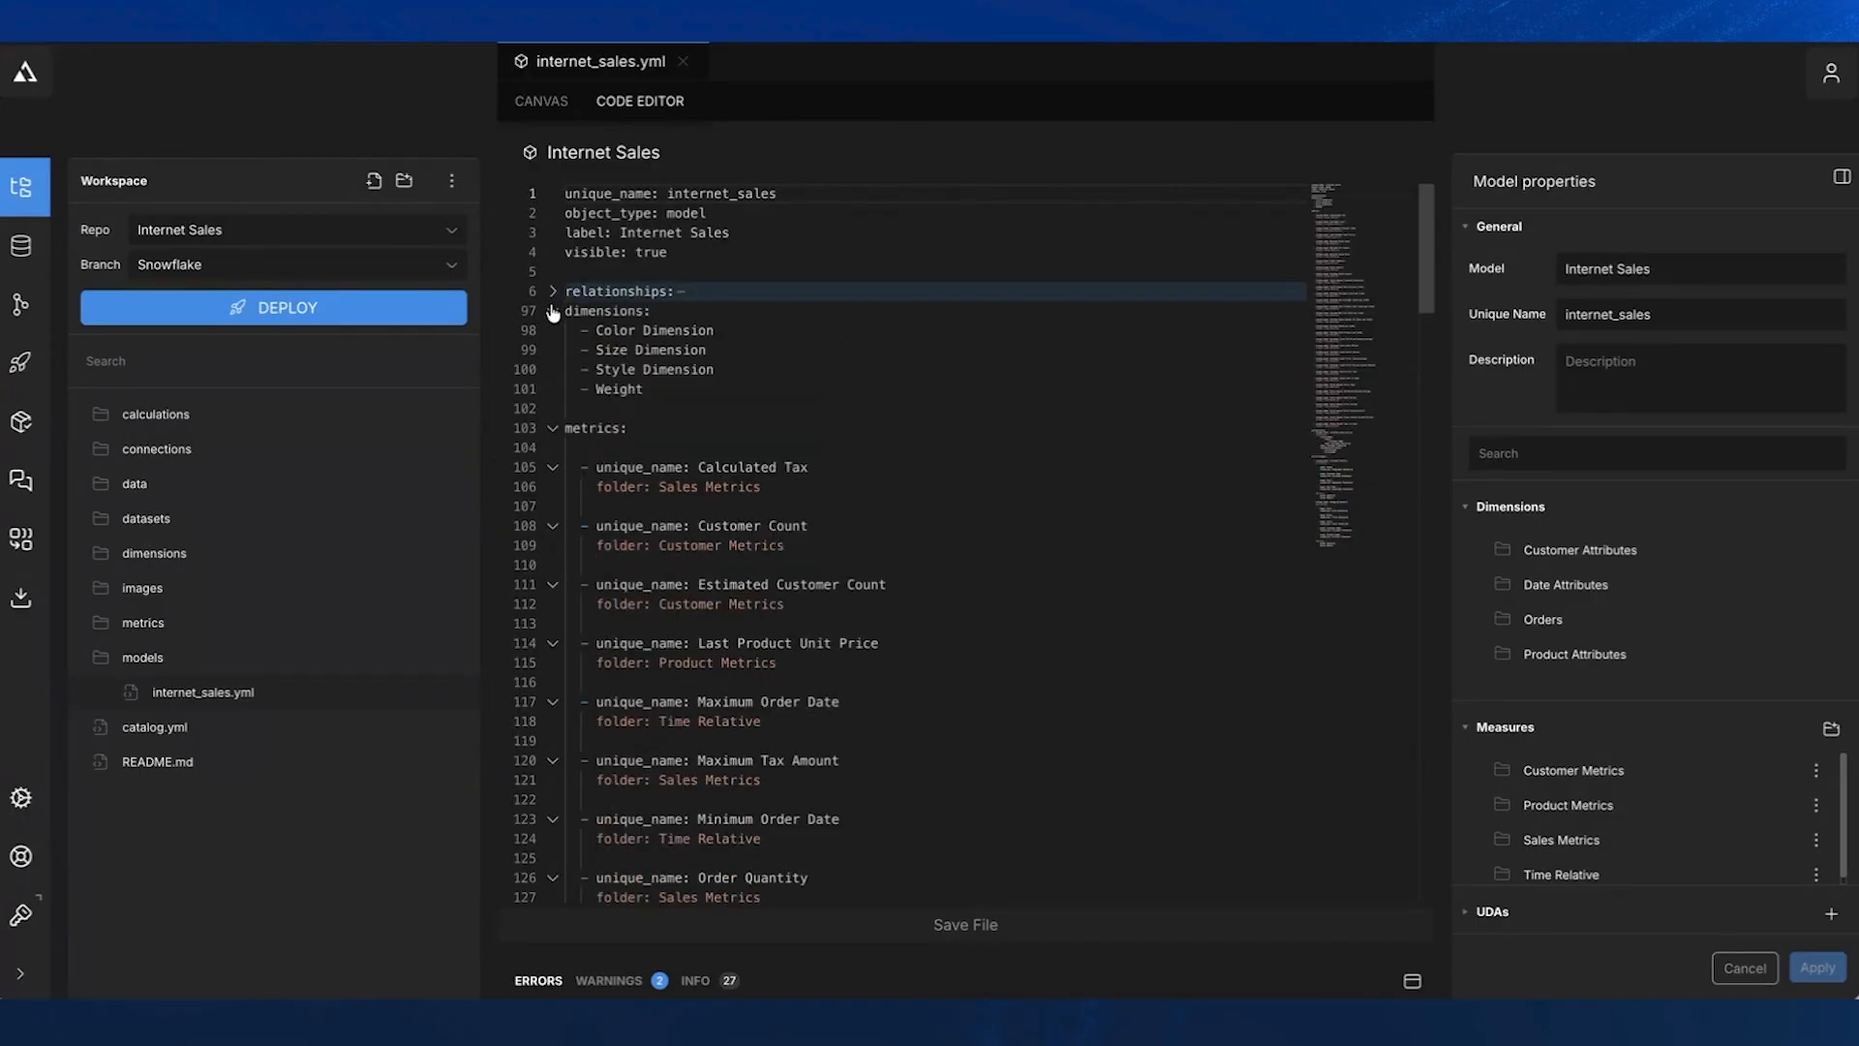
left_click(553, 311)
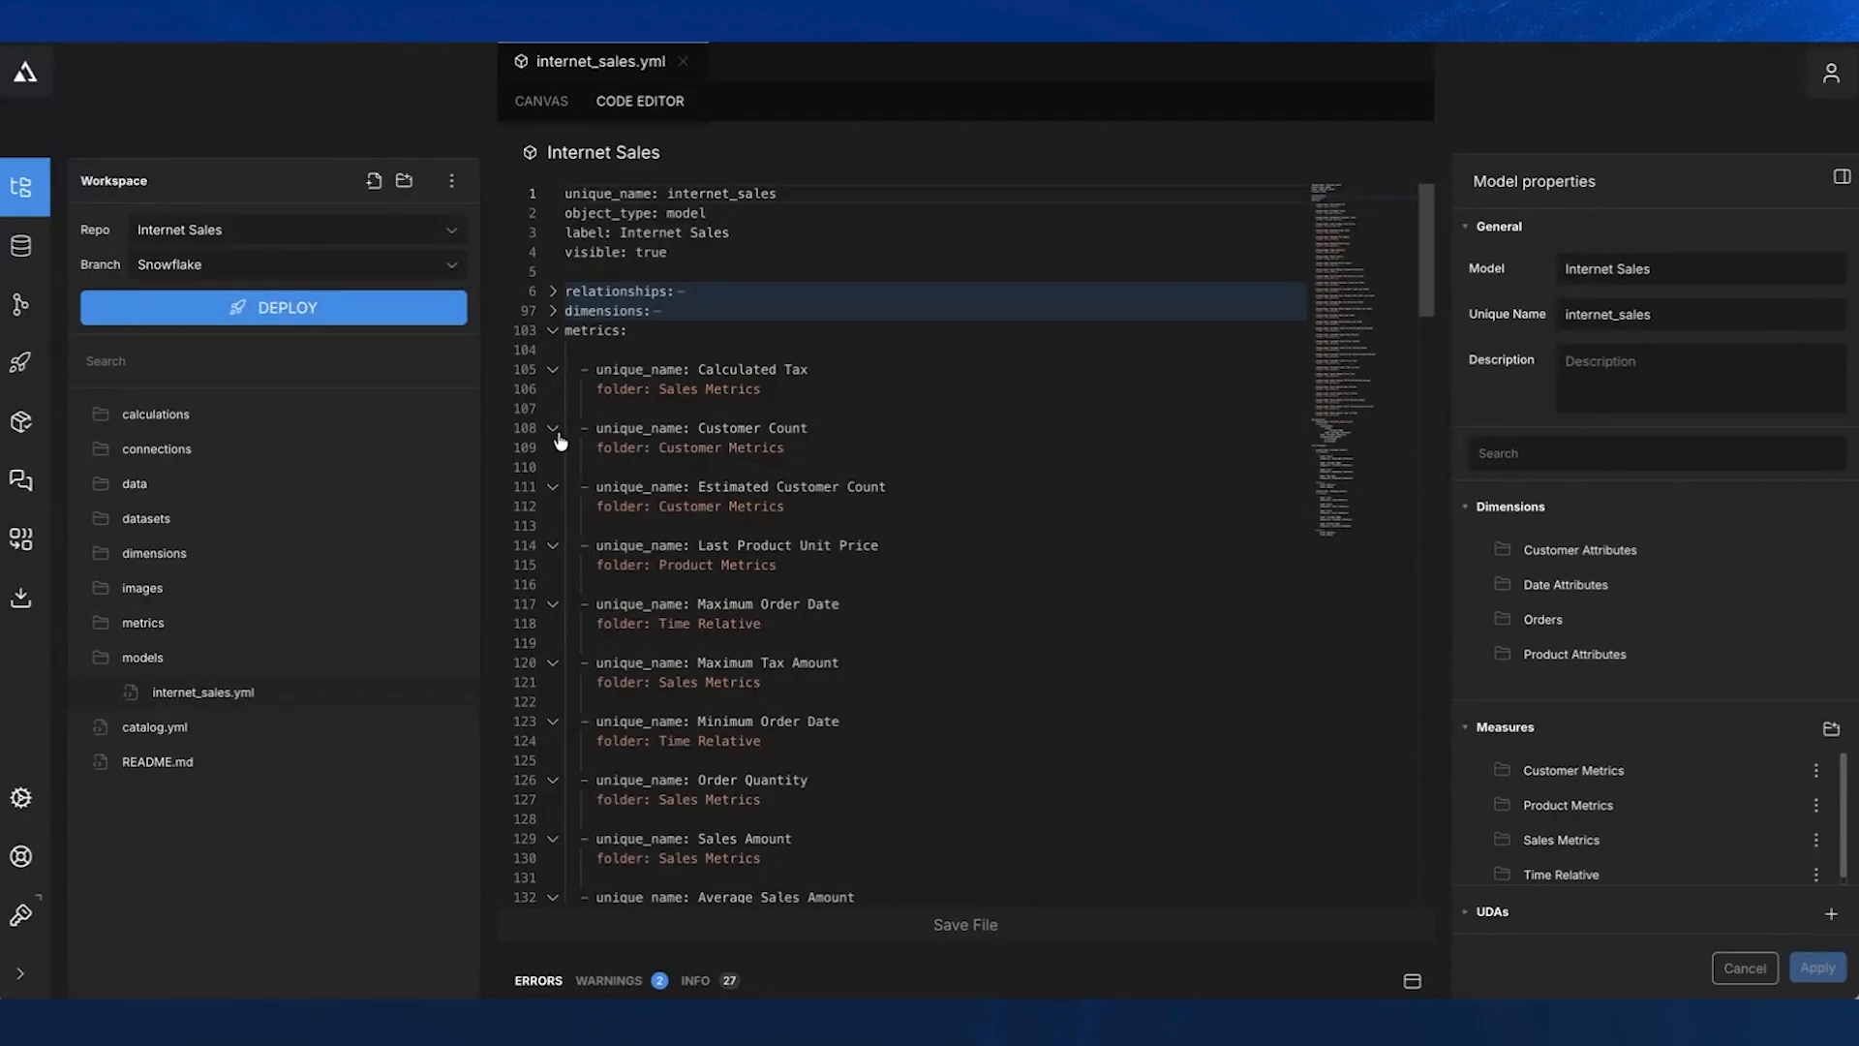
left_click(554, 312)
left_click(553, 293)
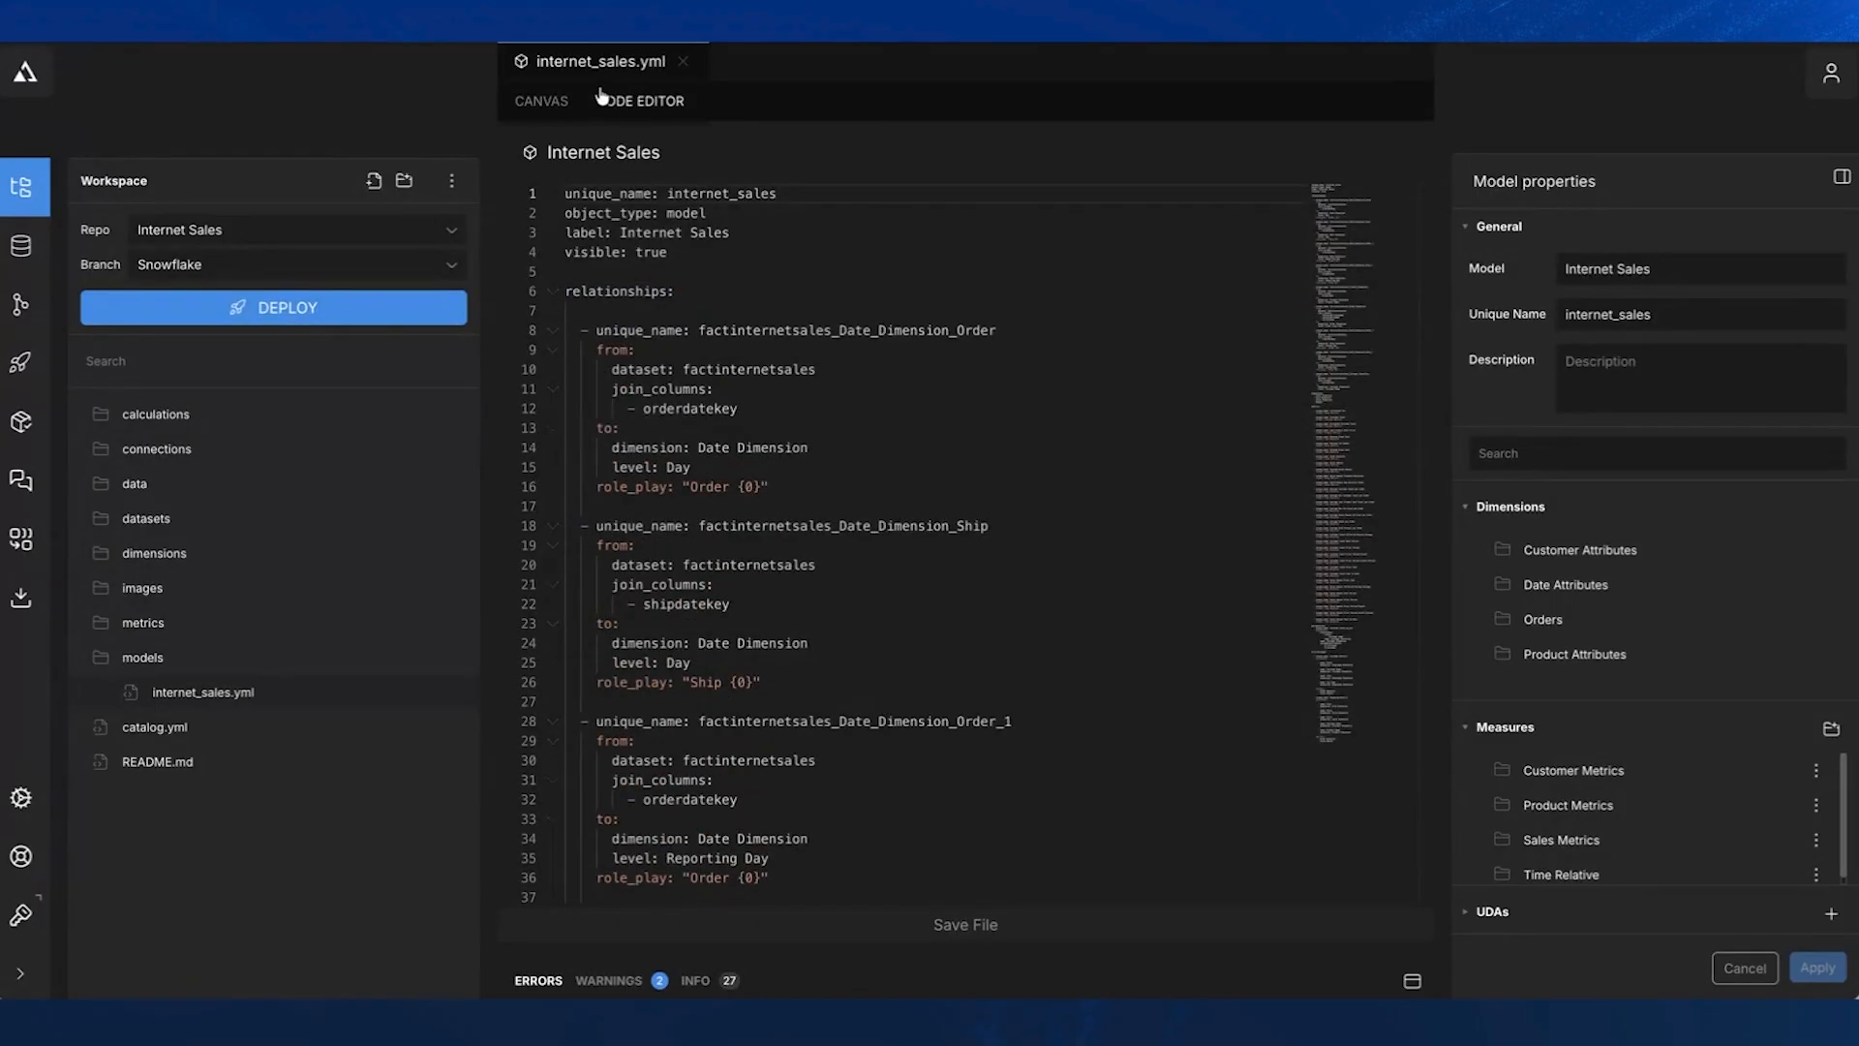
left_click(542, 101)
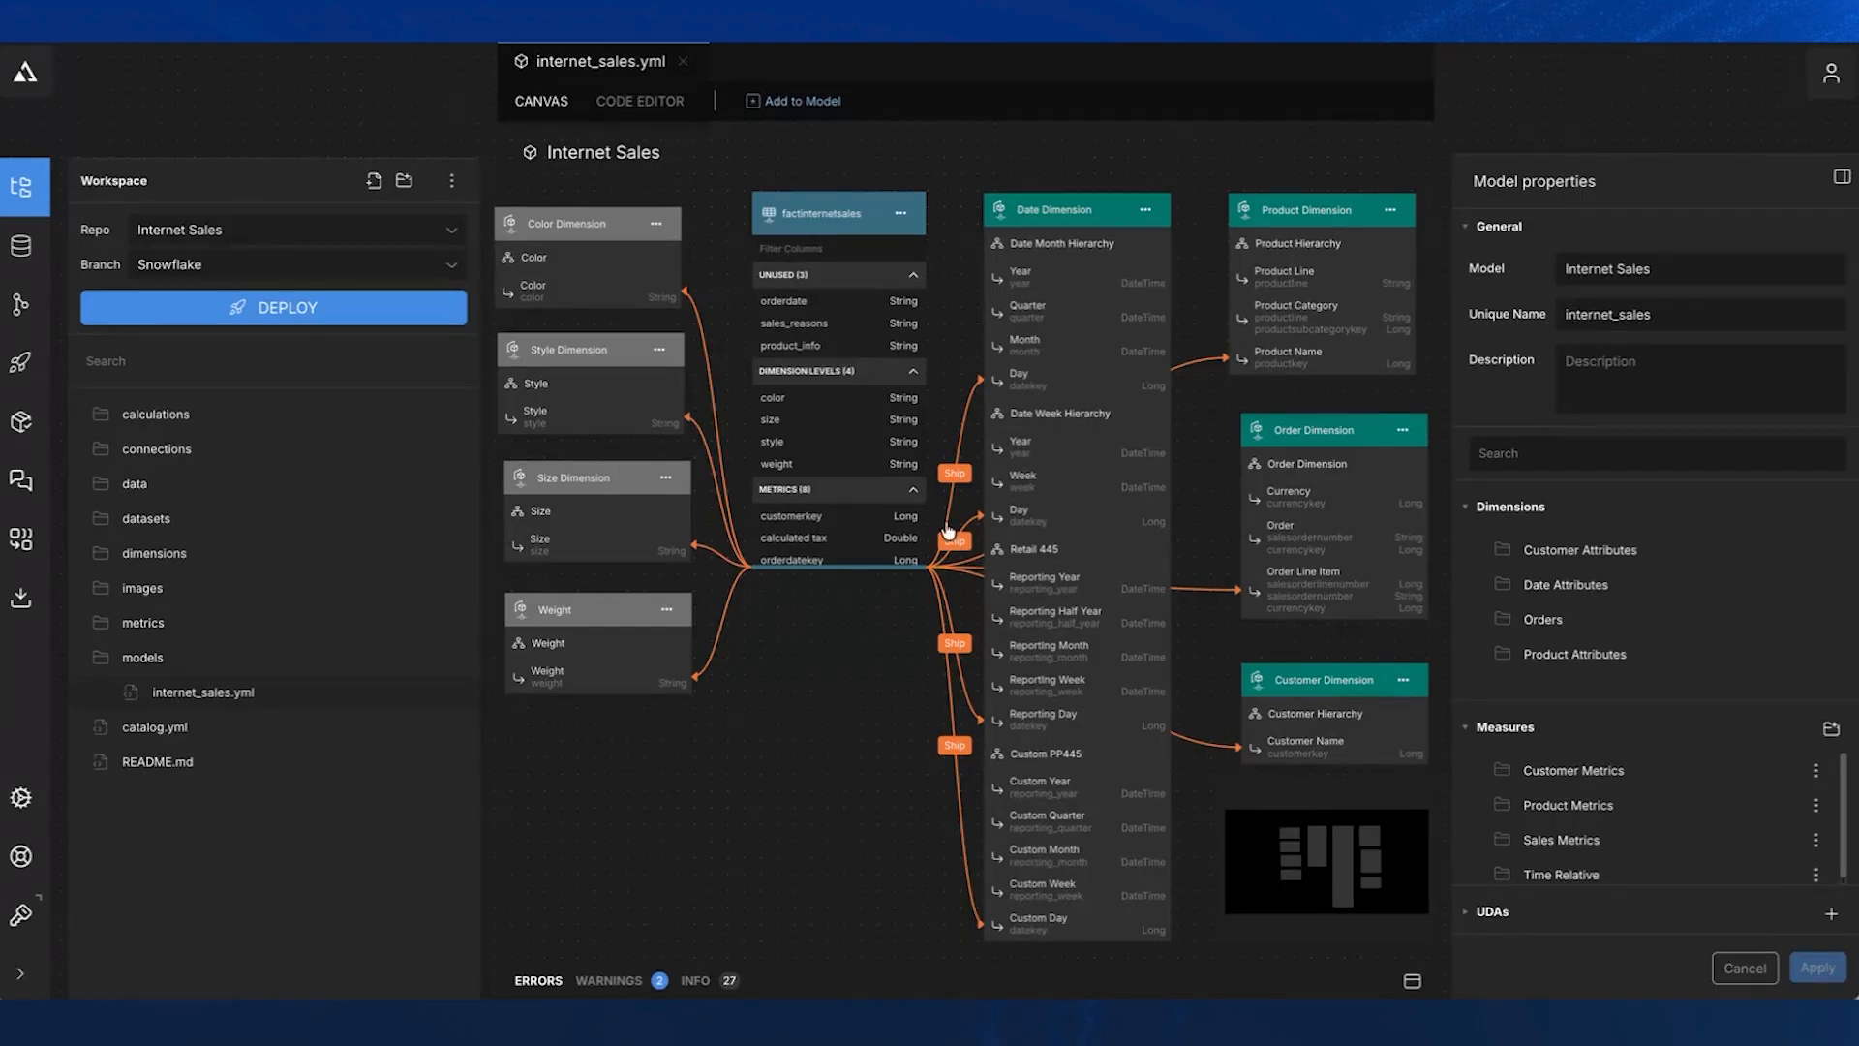
- Move the Date and Product dimensions slightly upward on the canvas and inspect the Customer Dimension before clearing the selection
mouse_move(1092, 204)
left_mouse_down()
mouse_move(1078, 444)
mouse_move(1094, 132)
mouse_move(1099, 229)
mouse_move(1098, 198)
left_mouse_up()
mouse_move(1305, 212)
left_mouse_down()
mouse_move(1305, 184)
mouse_move(1307, 208)
left_mouse_up()
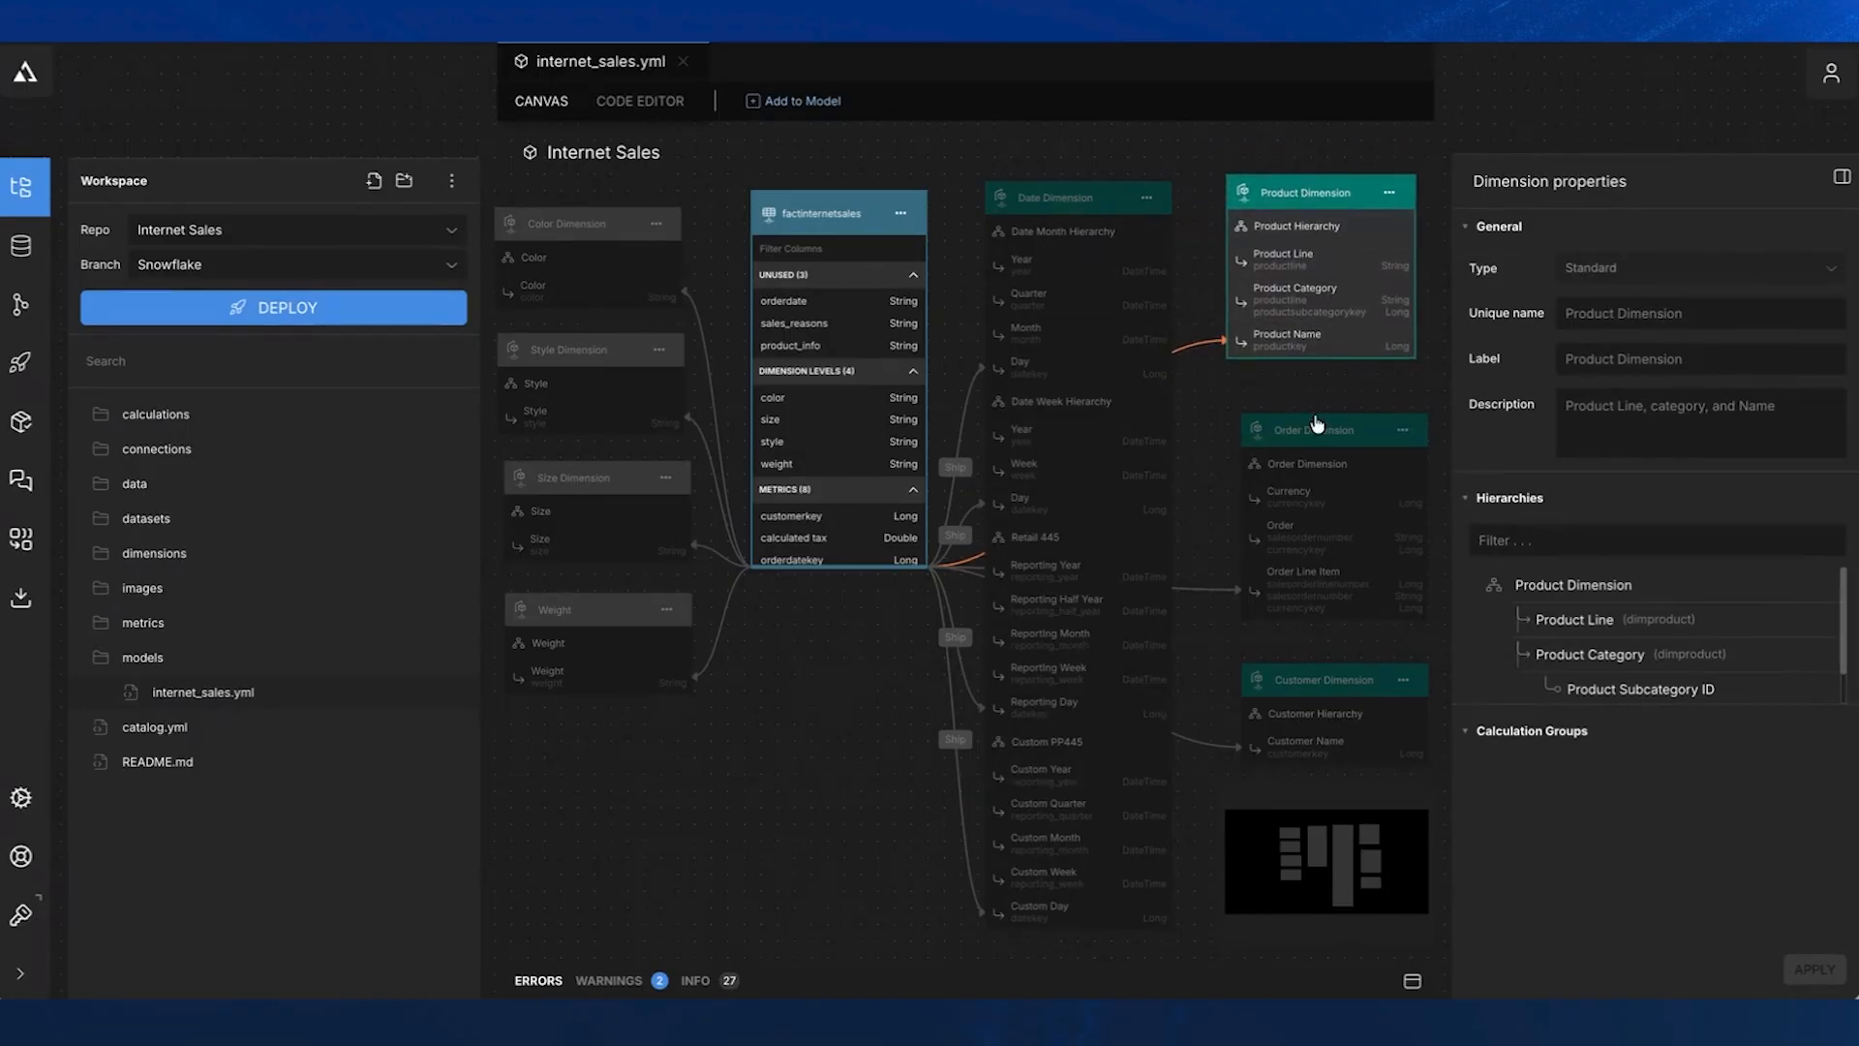
left_click(1303, 689)
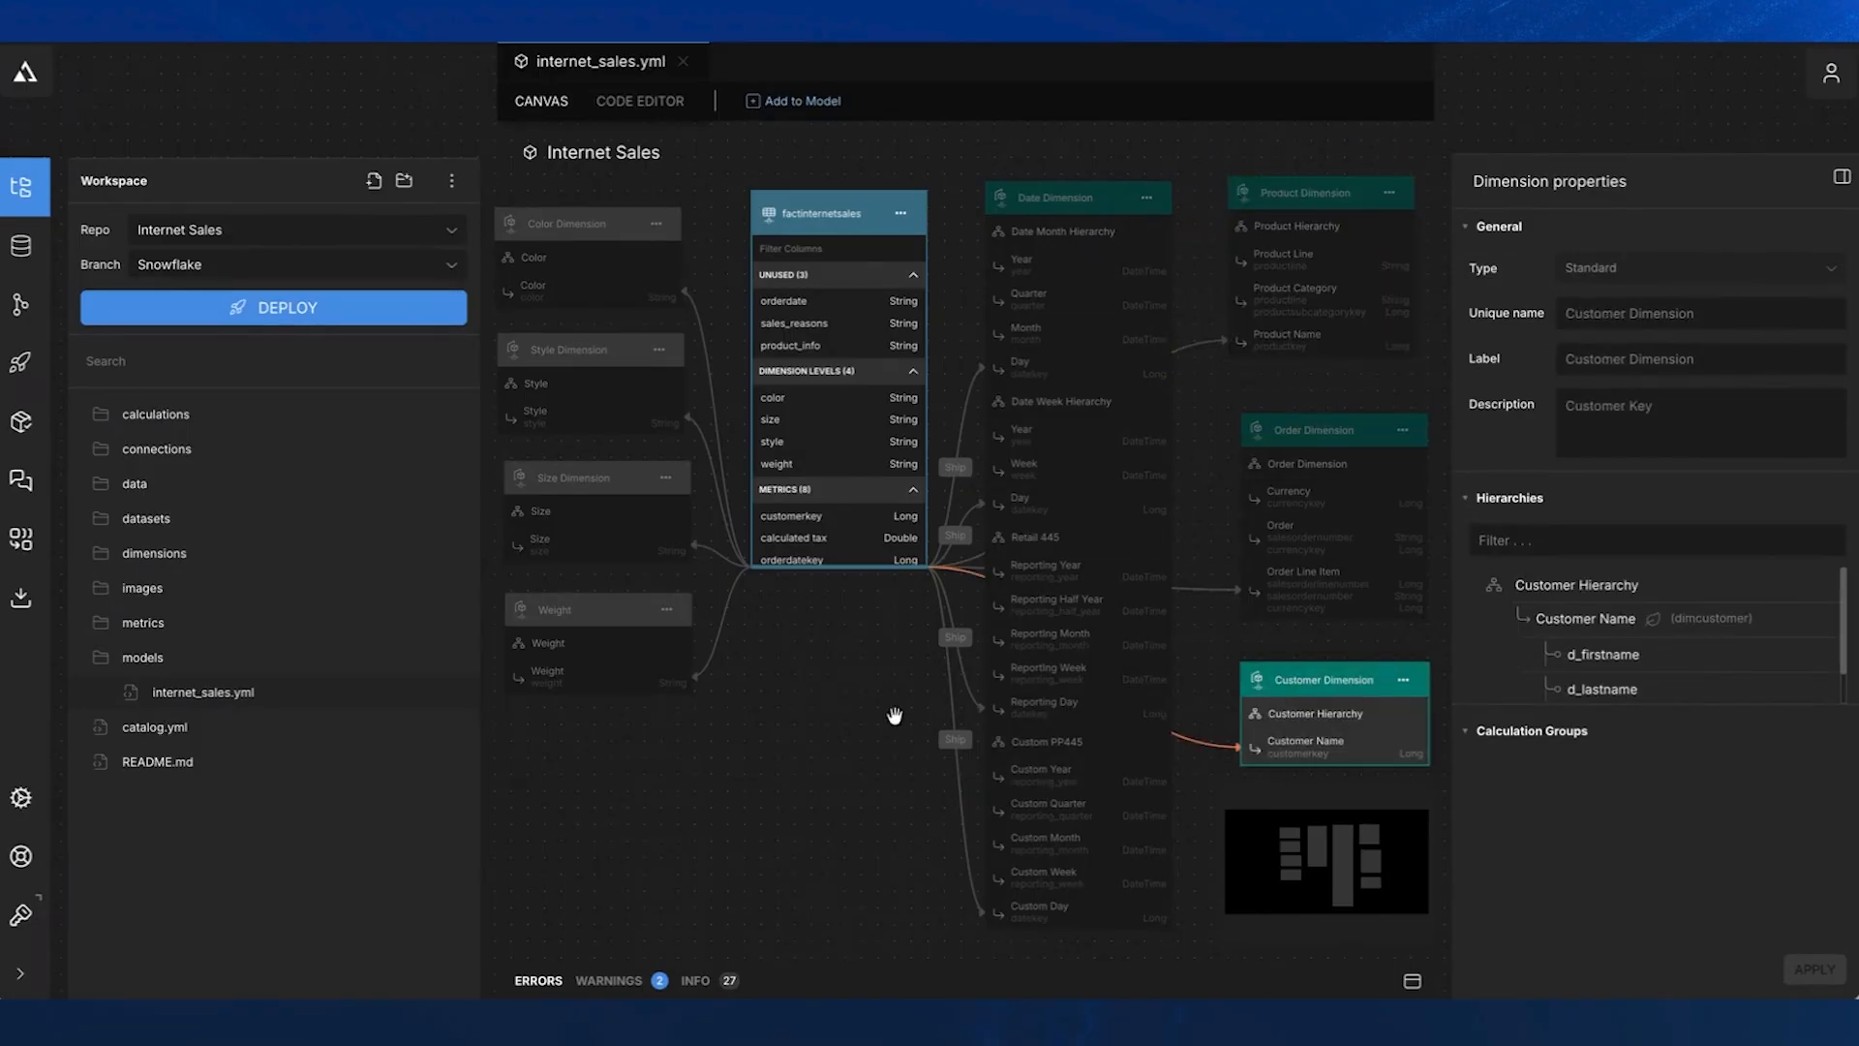
left_click(735, 731)
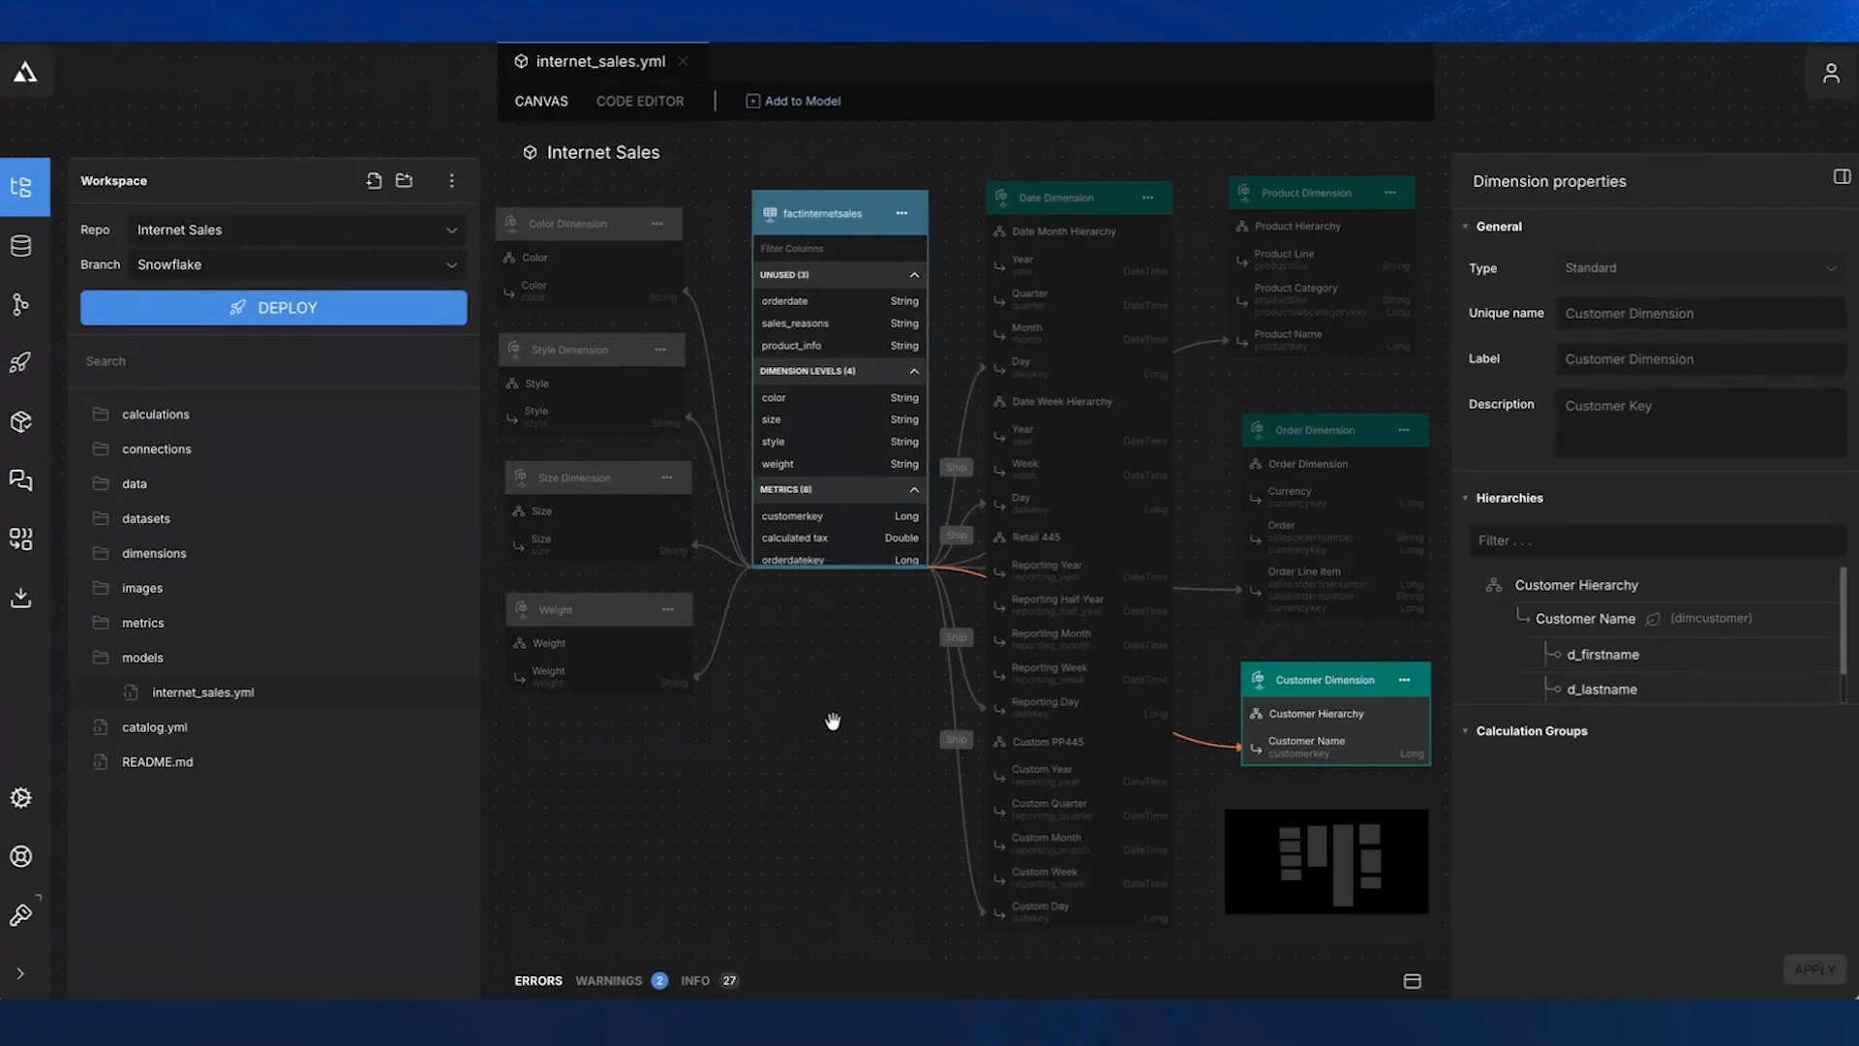
left_click(833, 720)
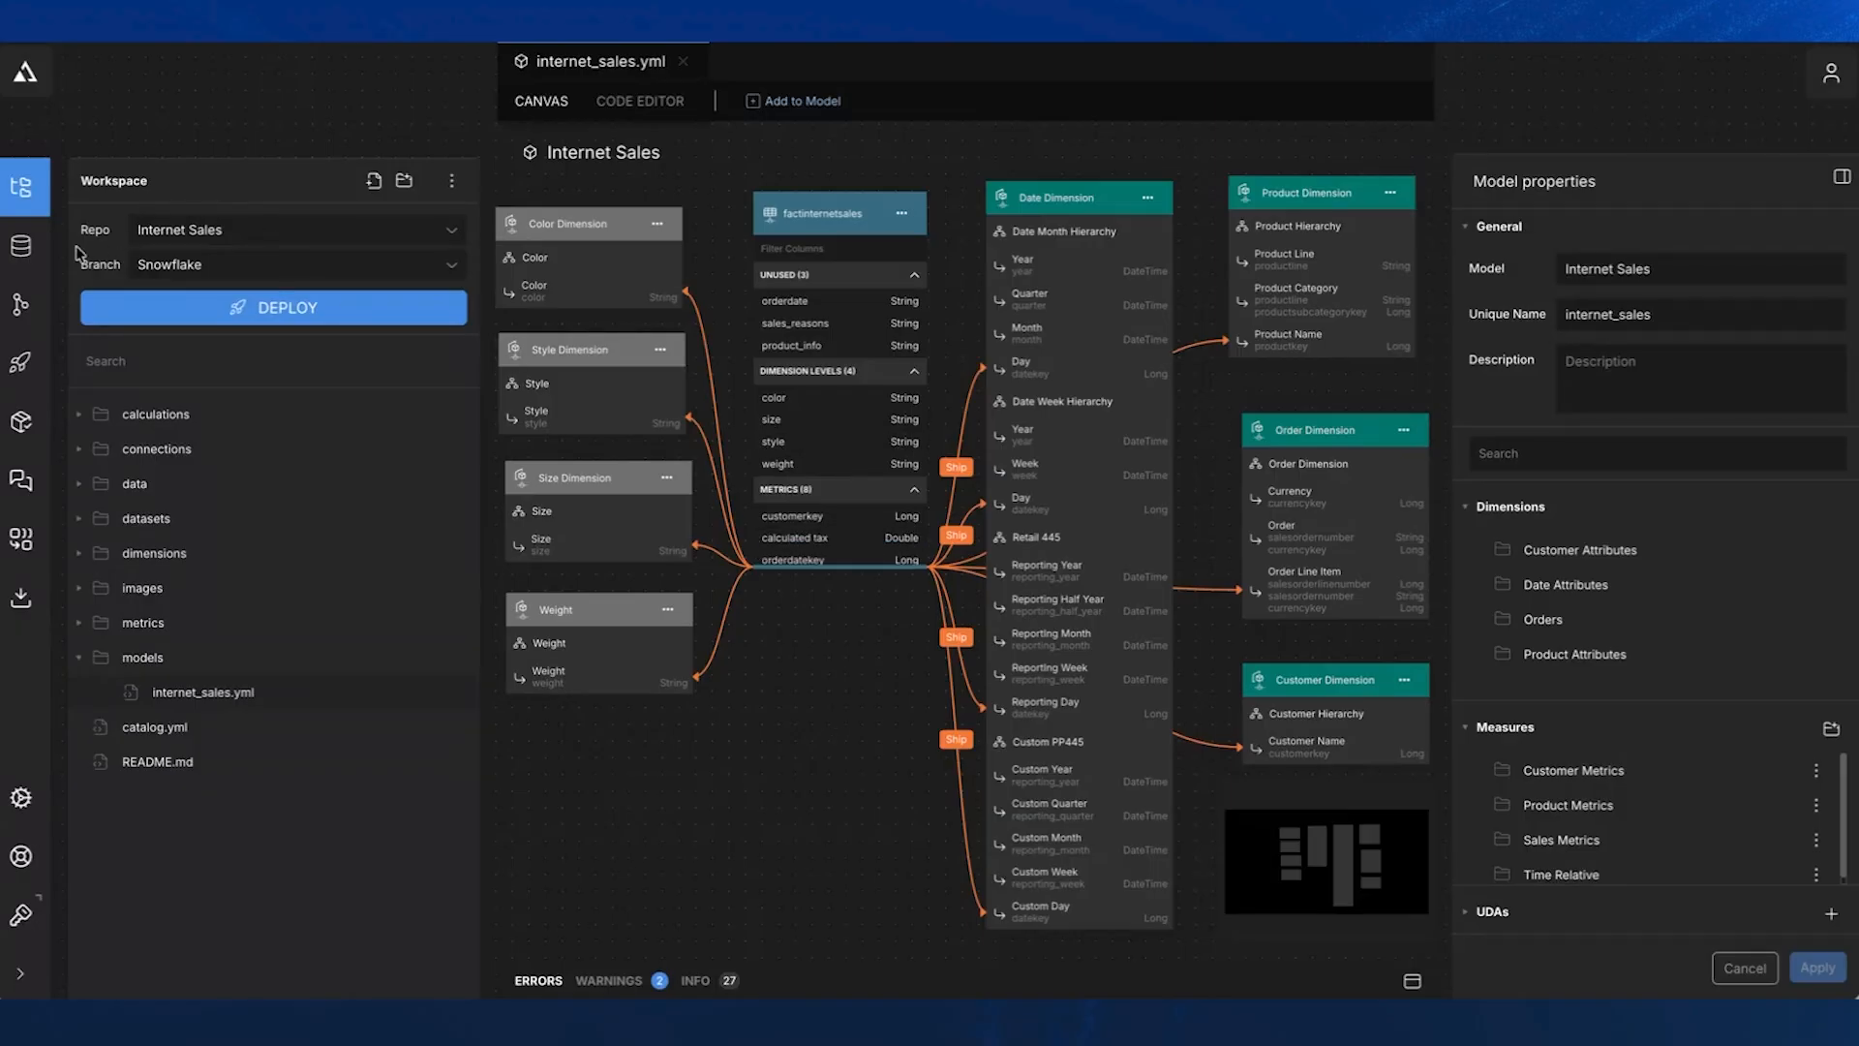
- Generate a new model from the factinternetsales table in the as_adventure schema of the Snowflake data source
left_click(35, 263)
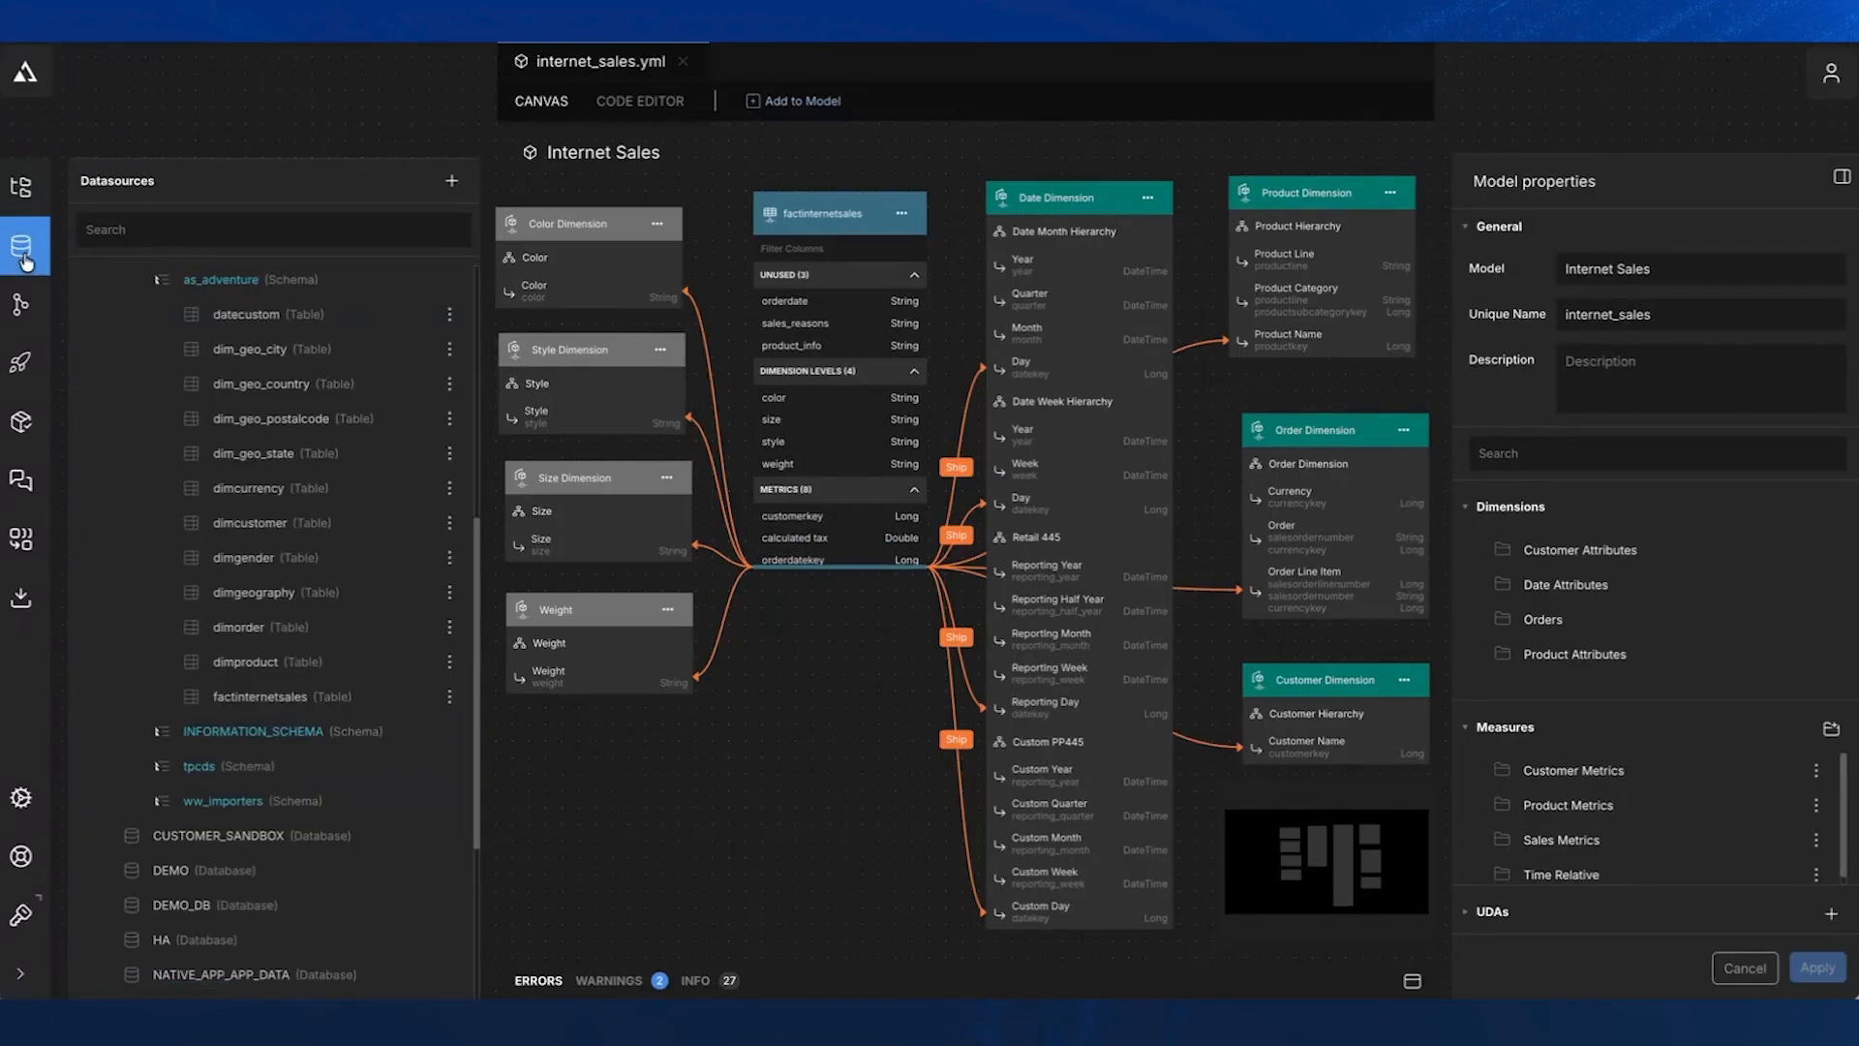
scroll(139, 361, "up", 5)
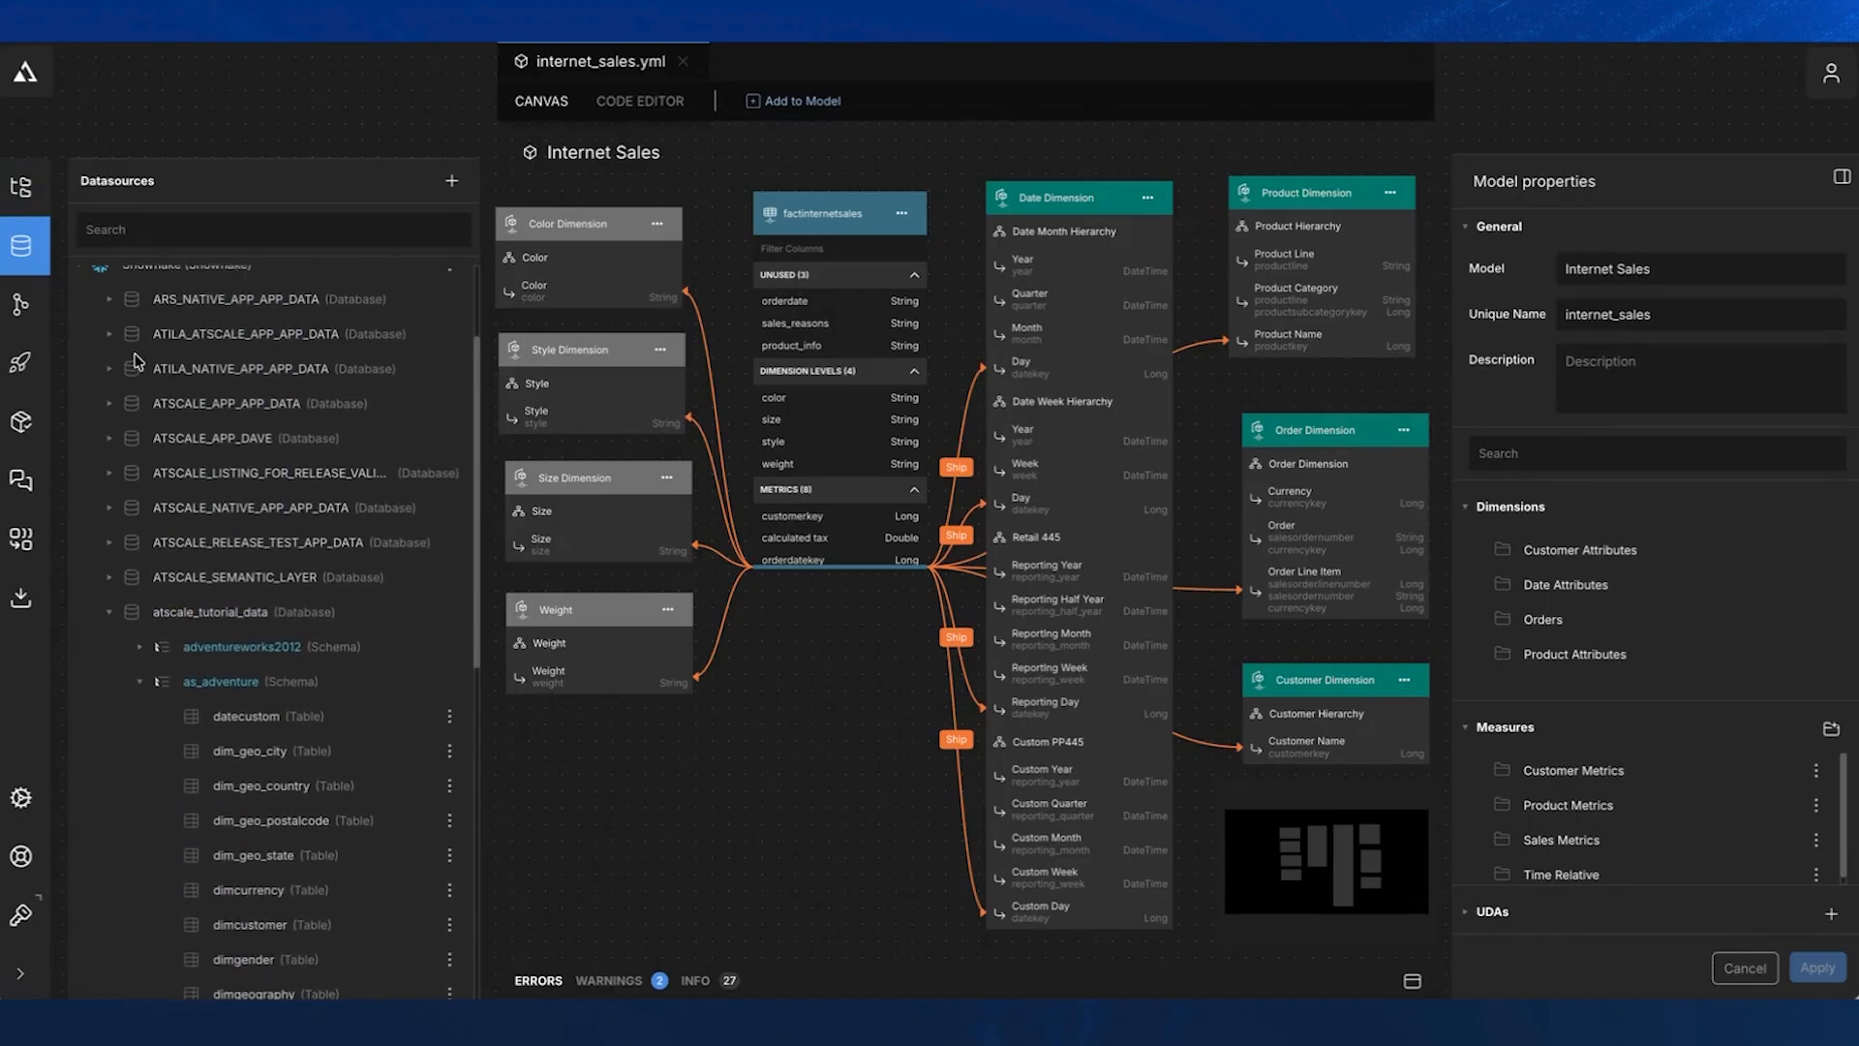
scroll(139, 361, "up", 3)
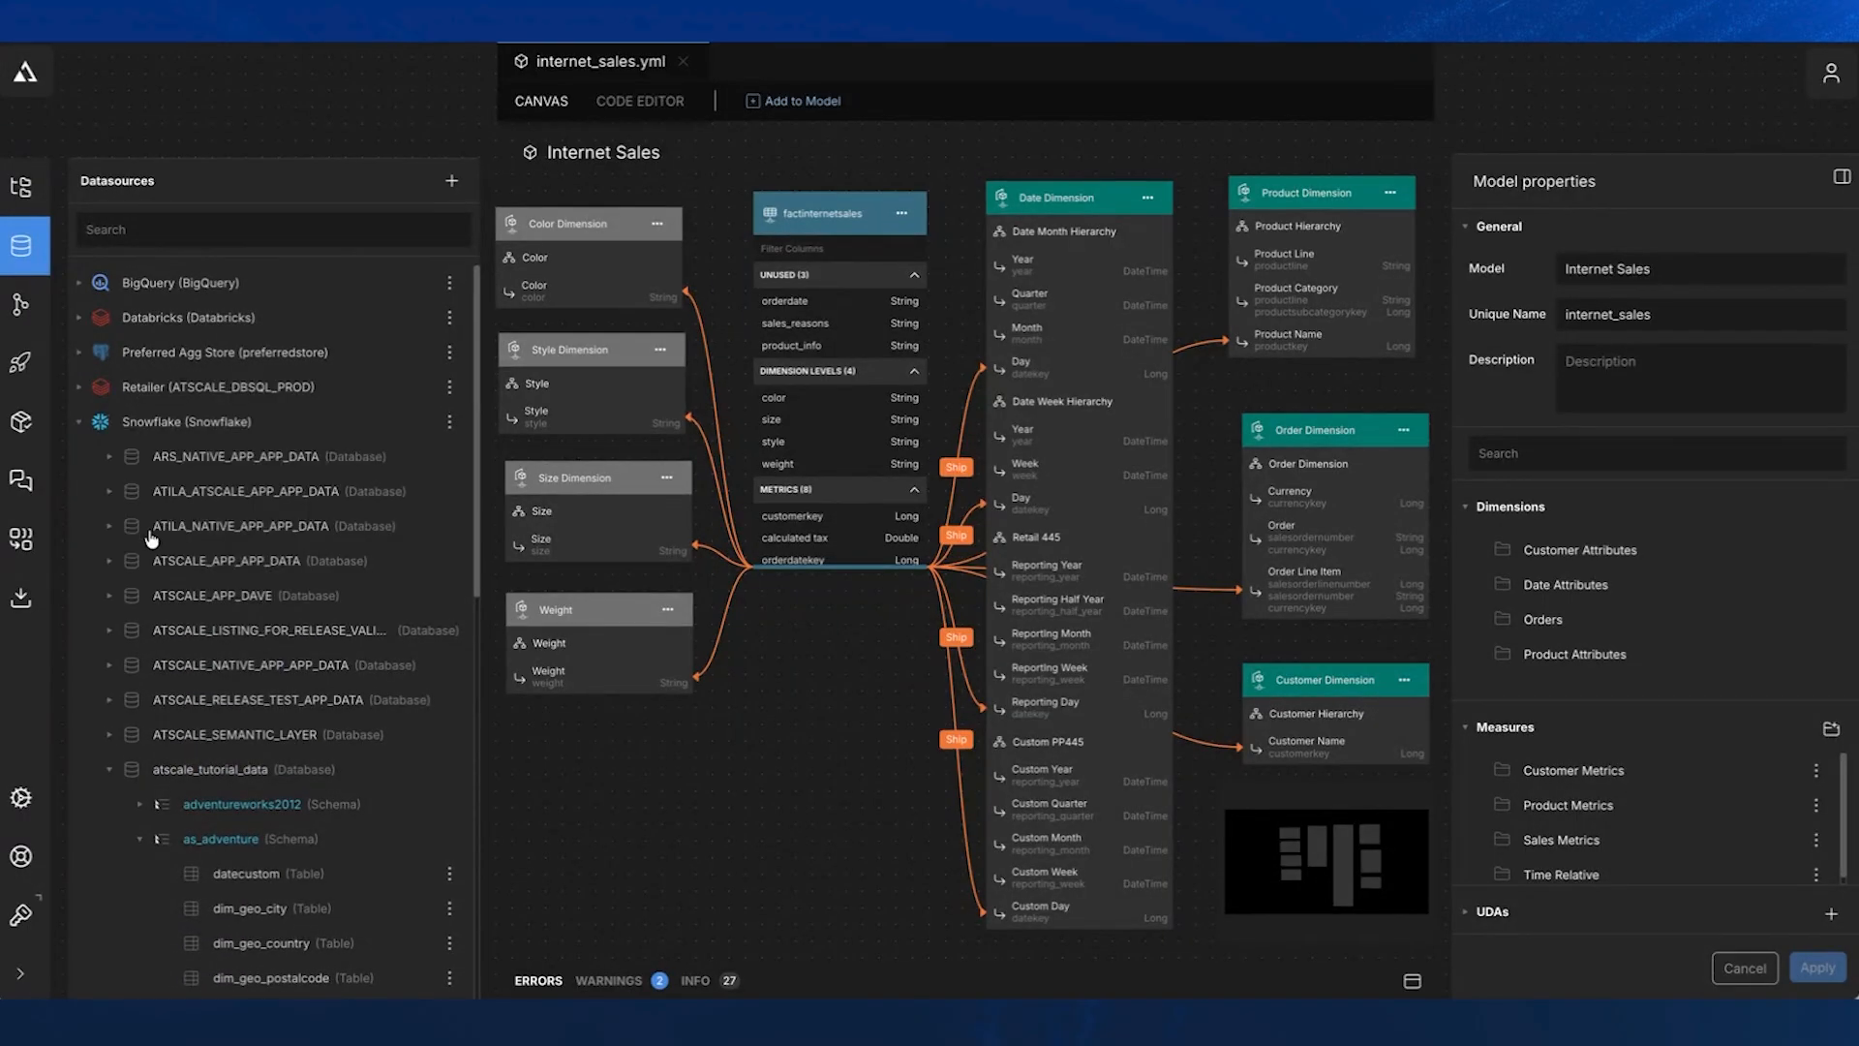
scroll(83, 551, "down", 5)
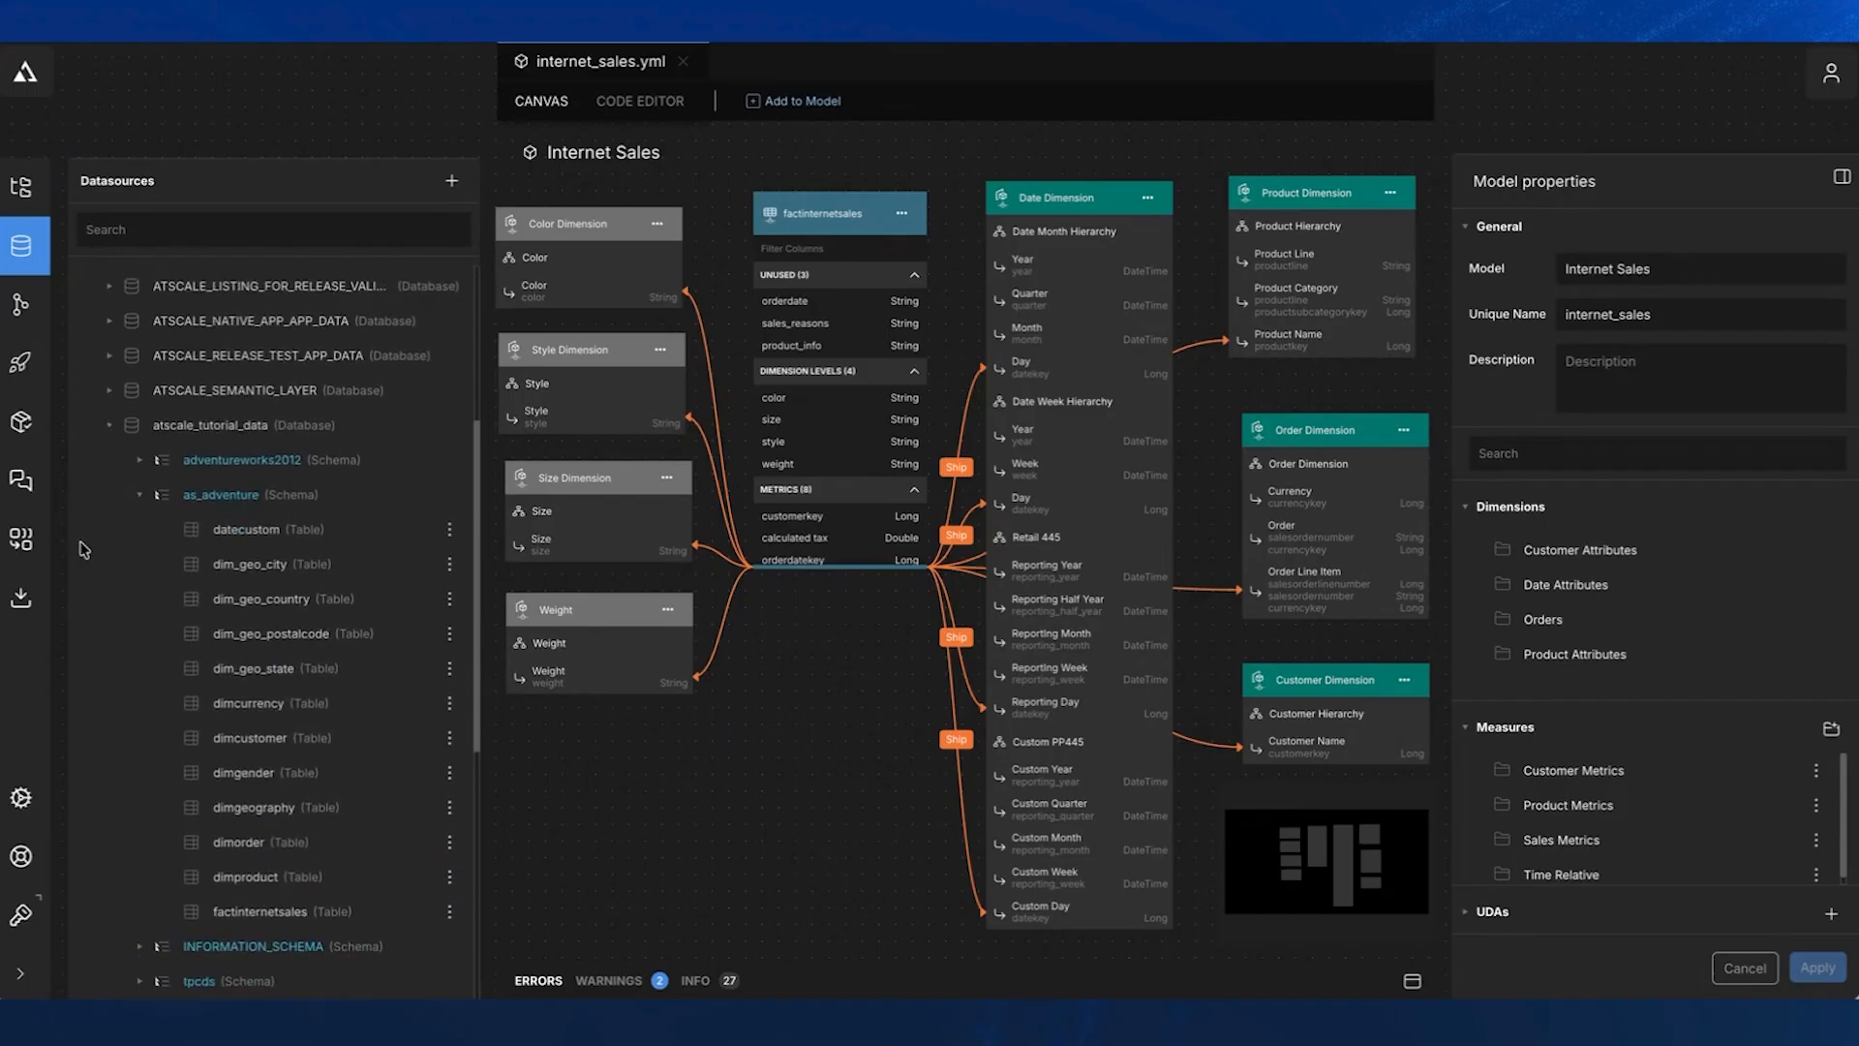
scroll(83, 549, "down", 1)
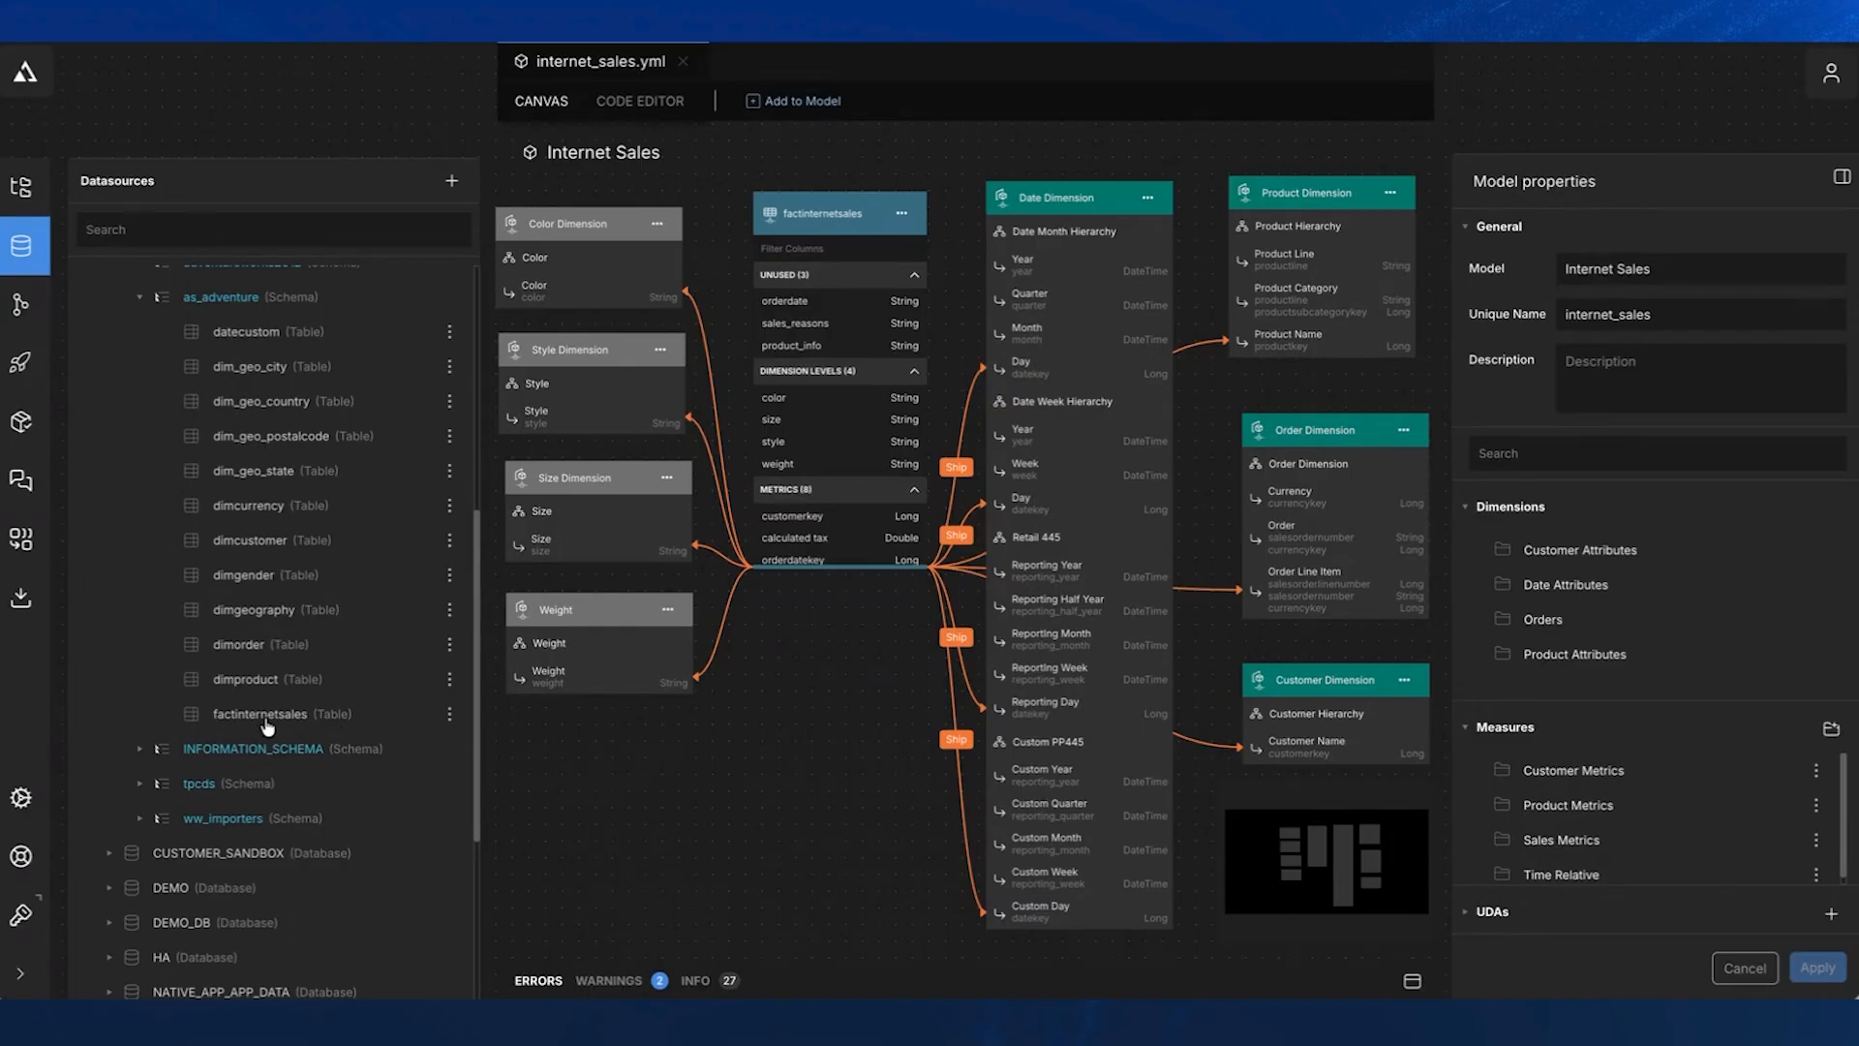
left_click(450, 715)
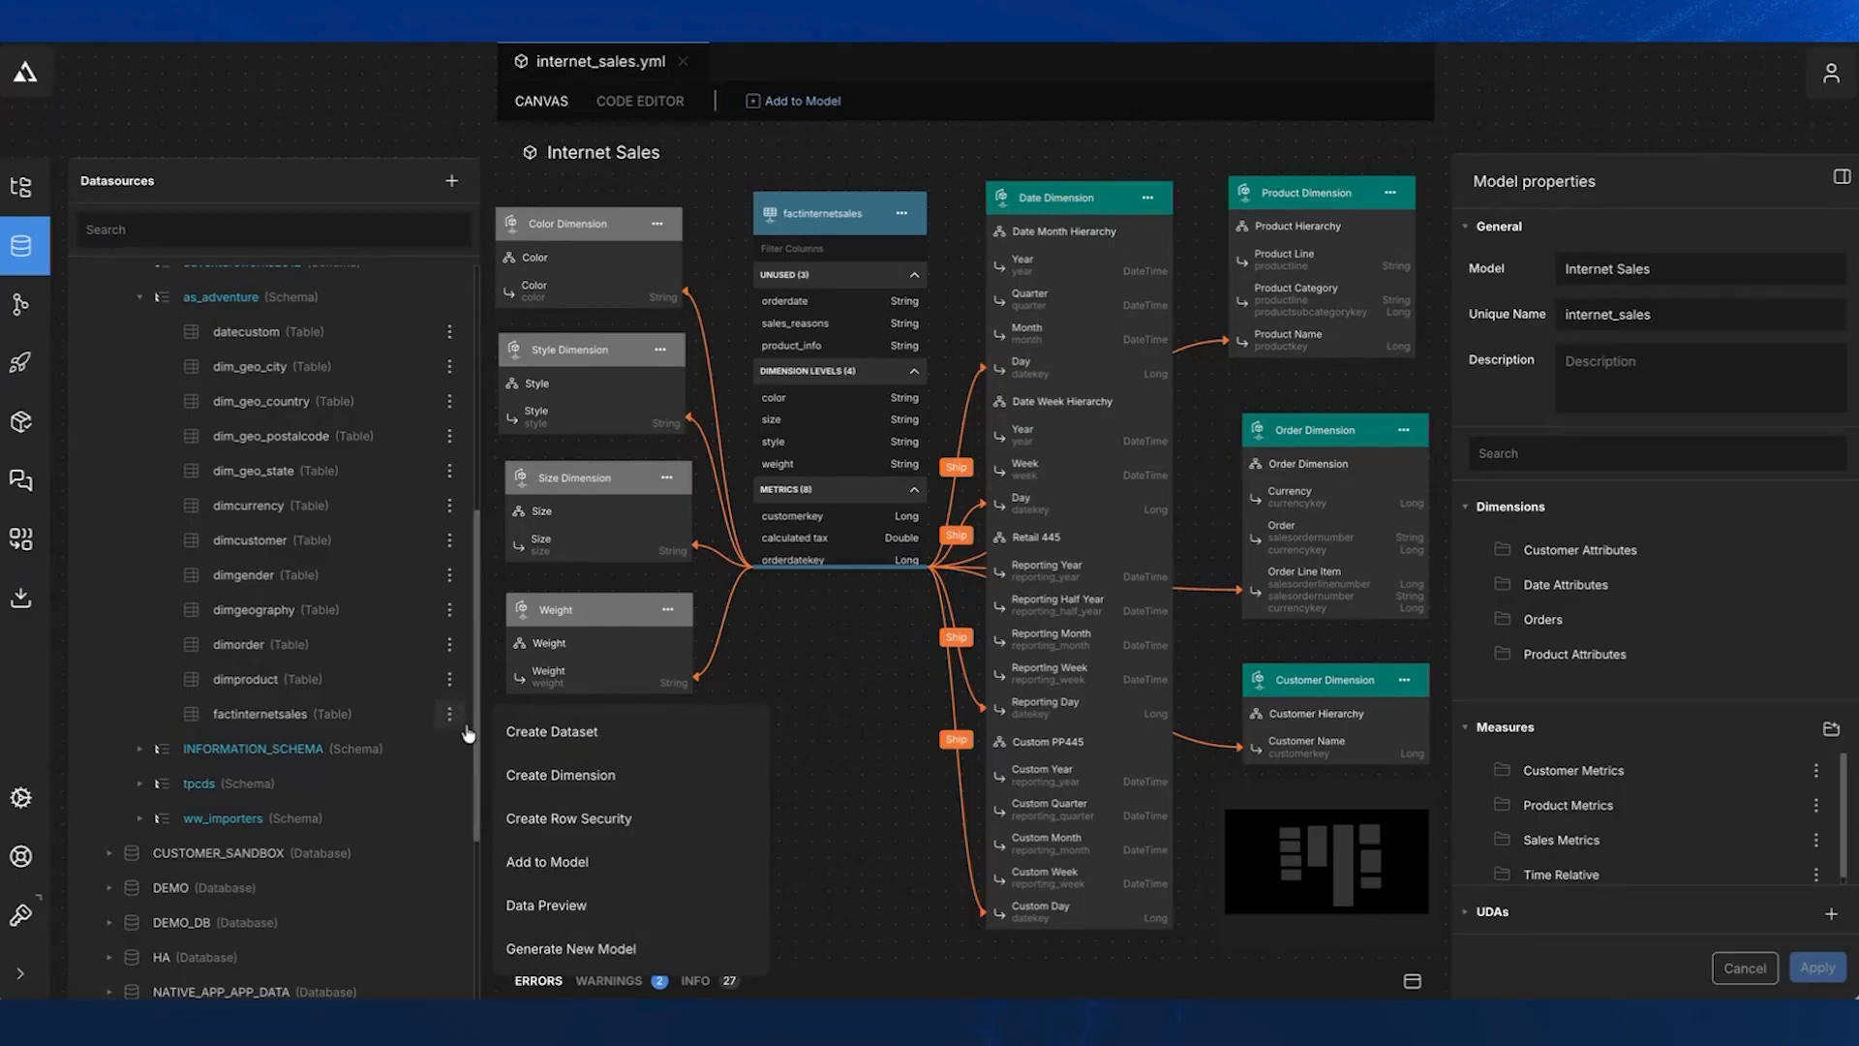
left_click(562, 952)
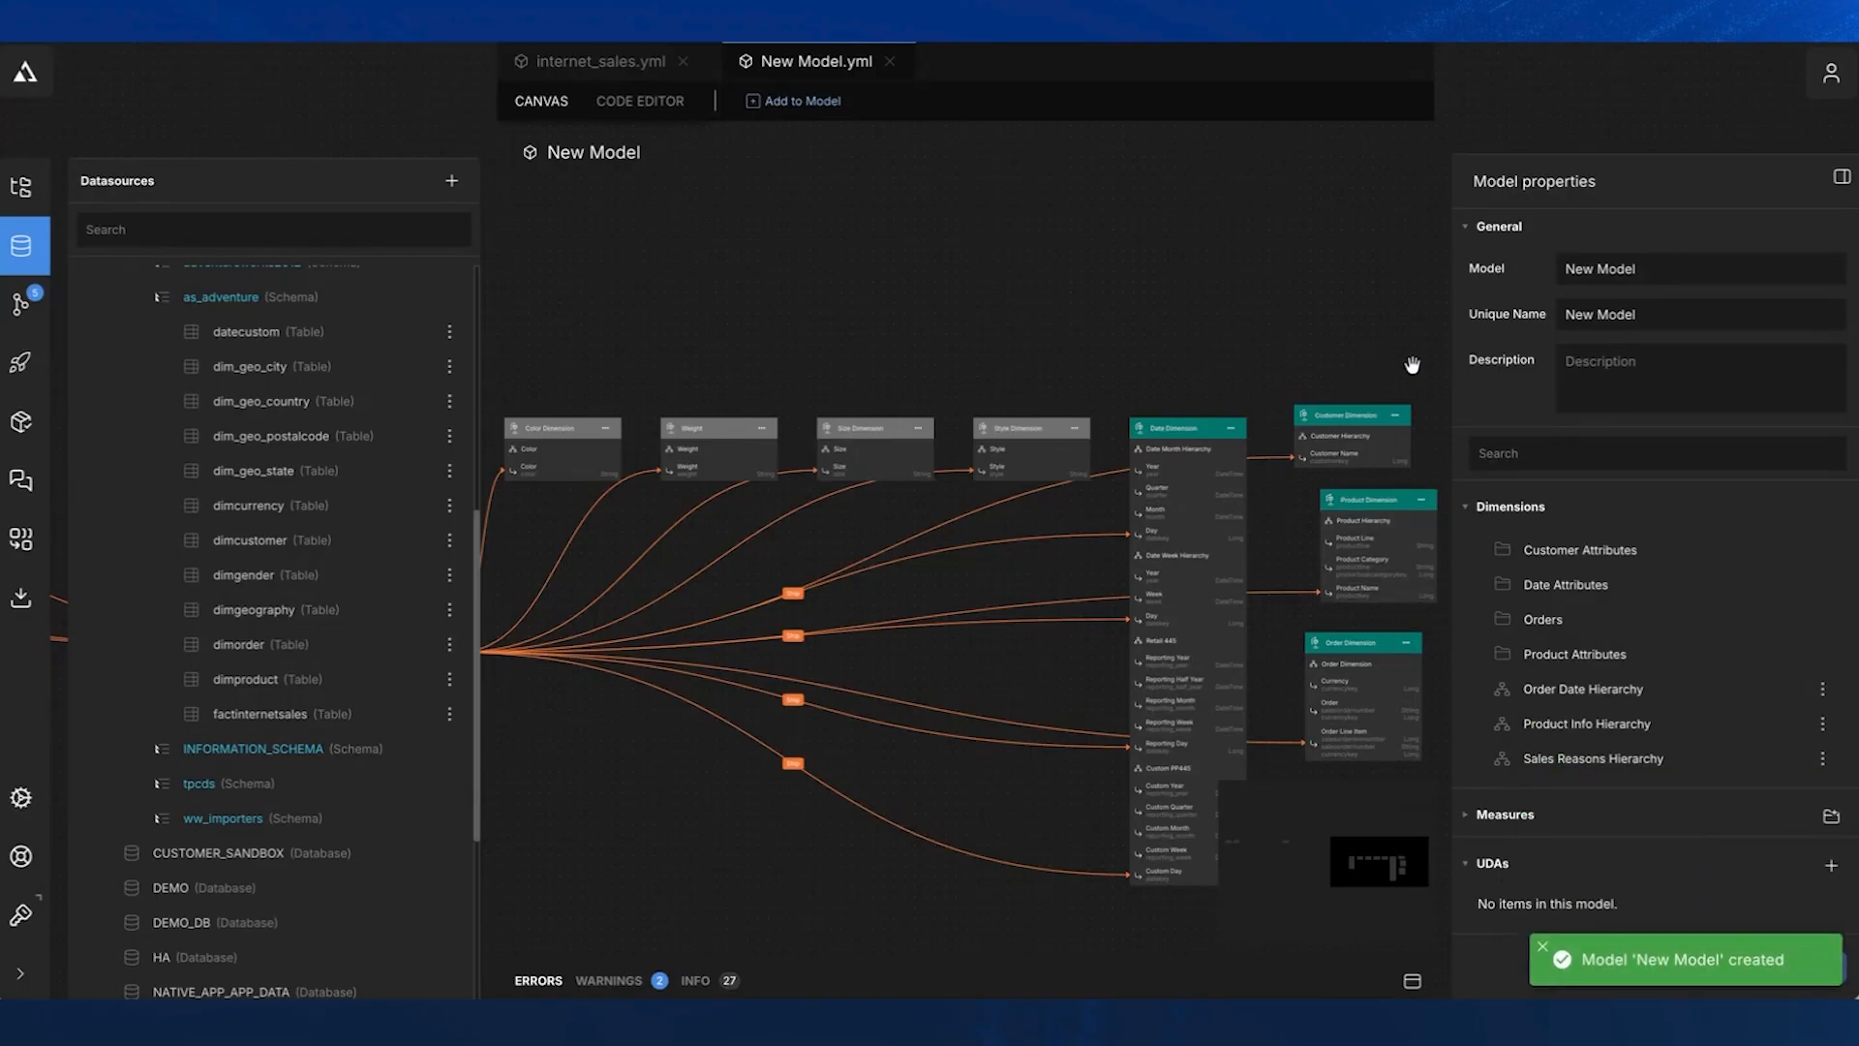
- Rearrange the Product, Date and Order dimensions on the new model's canvas so they sit closer together
left_click_drag(1245, 357, 1062, 207)
scroll(1055, 316, "up", 5)
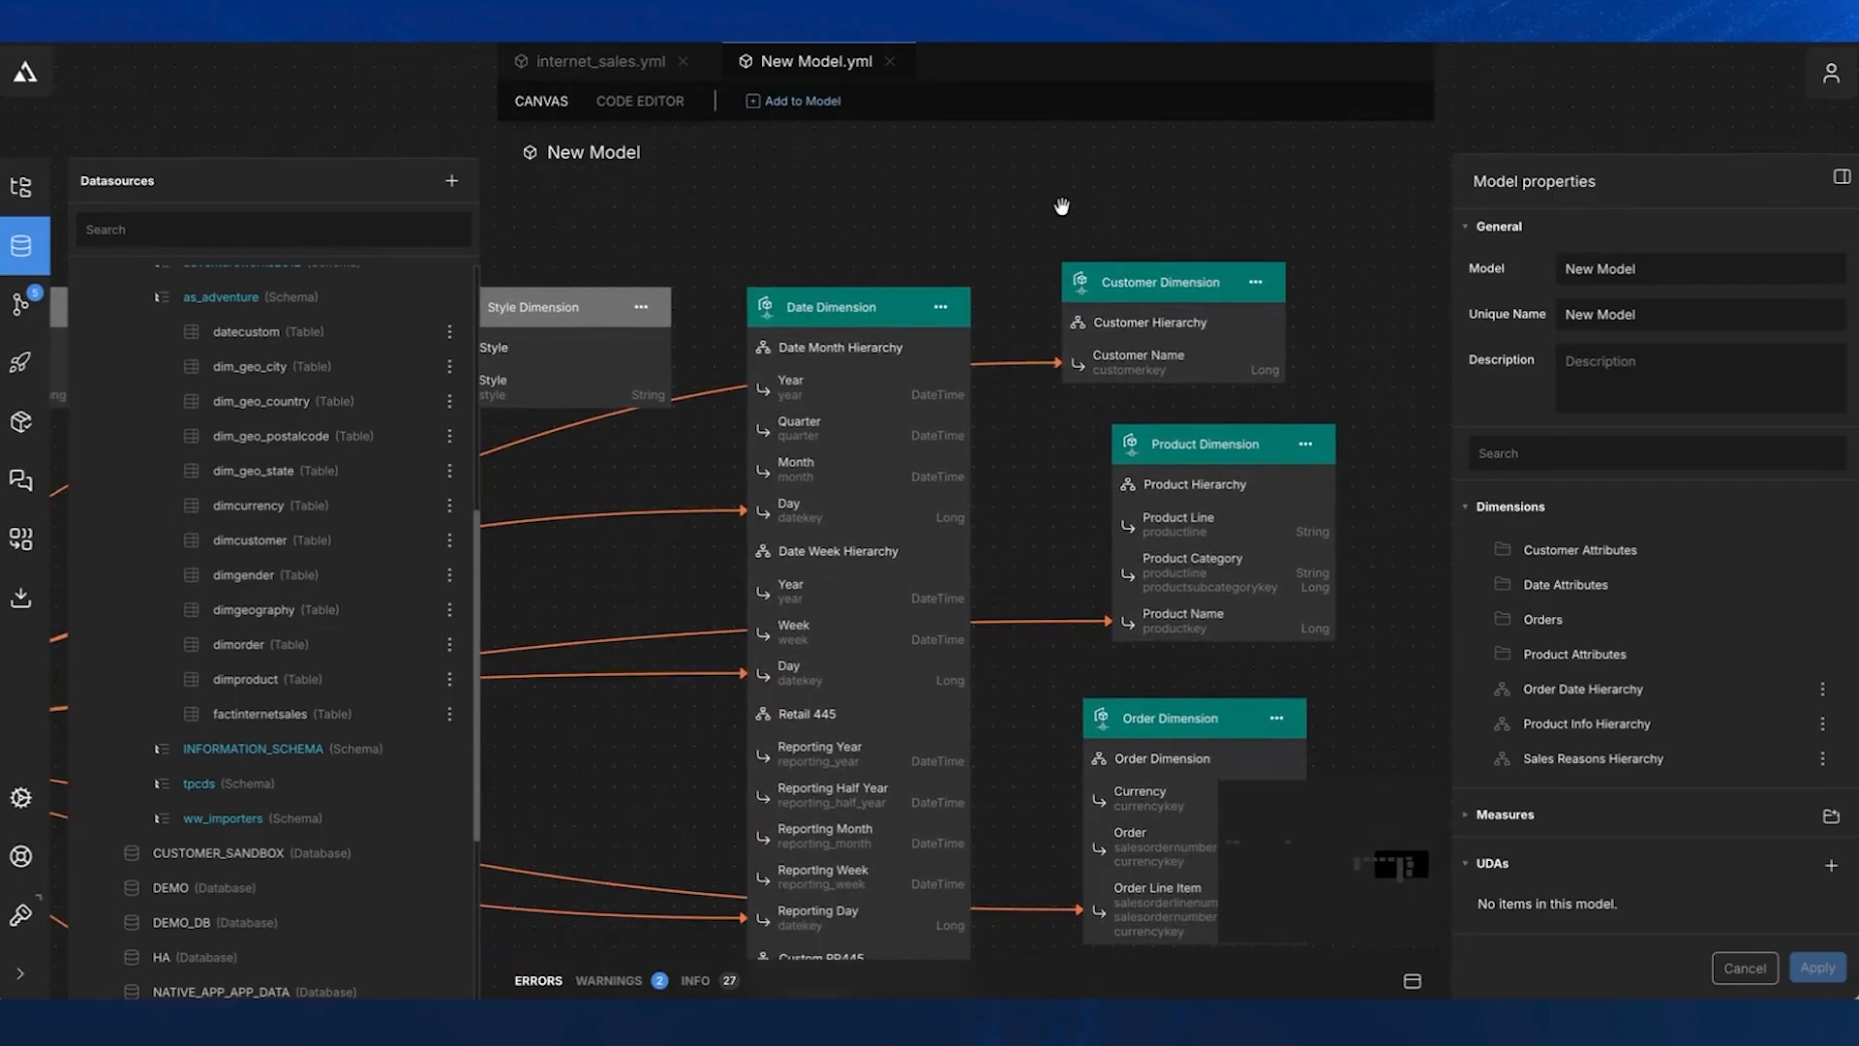
left_click_drag(1254, 438, 1217, 429)
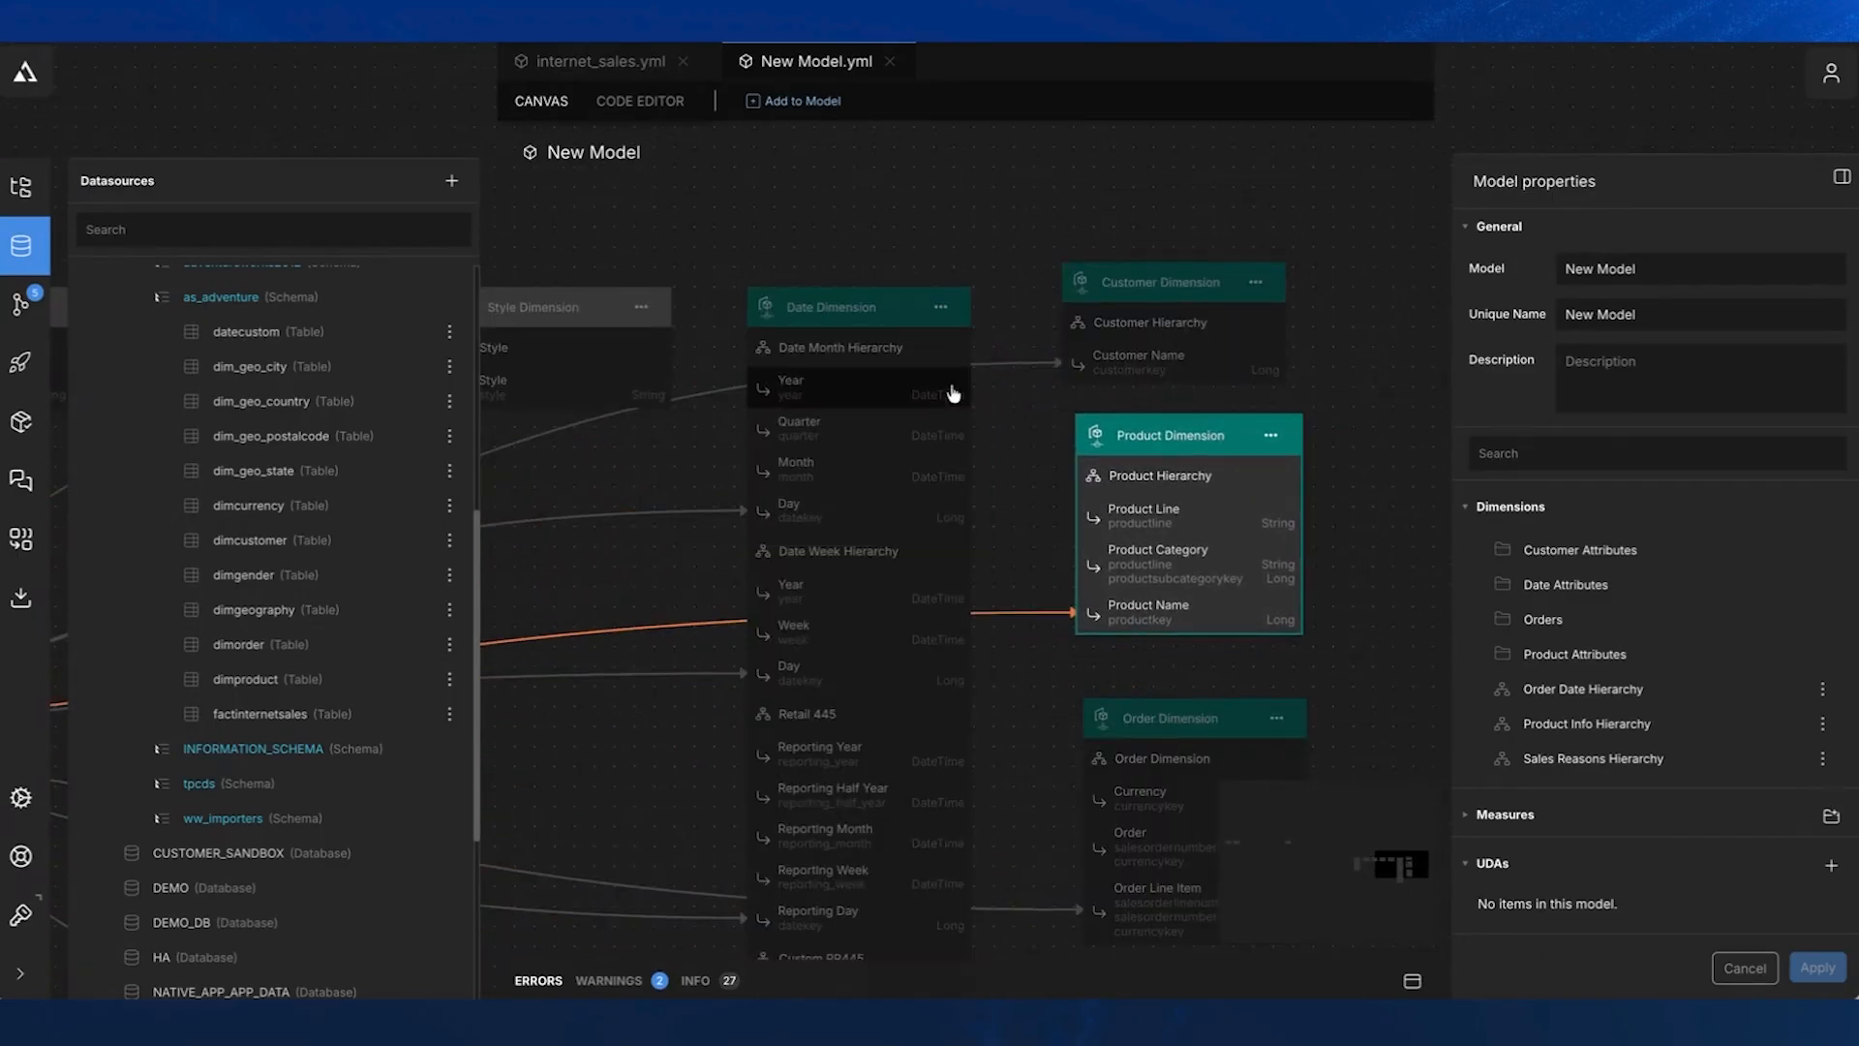
left_click_drag(879, 321, 896, 248)
left_click_drag(1182, 721, 1167, 687)
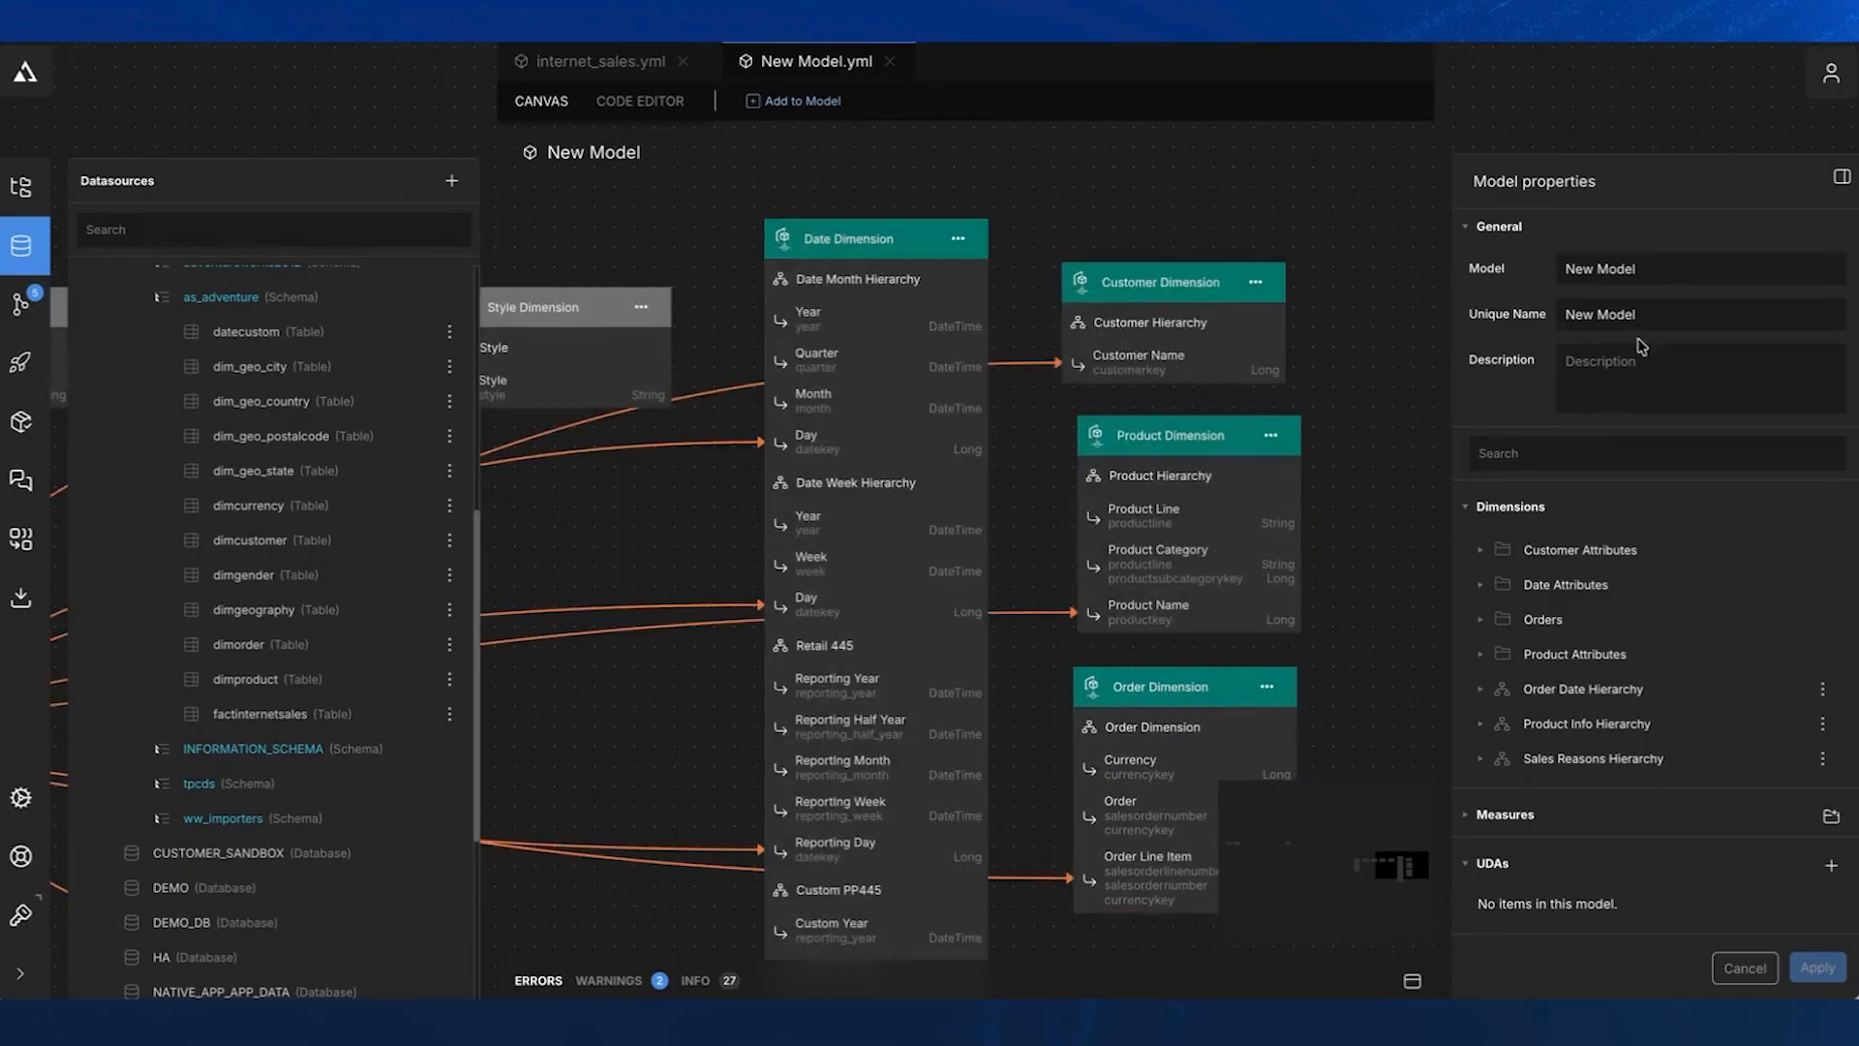
- Change the new model's name to the presenter's first name followed by "Webinar Model"
double_click(1569, 267)
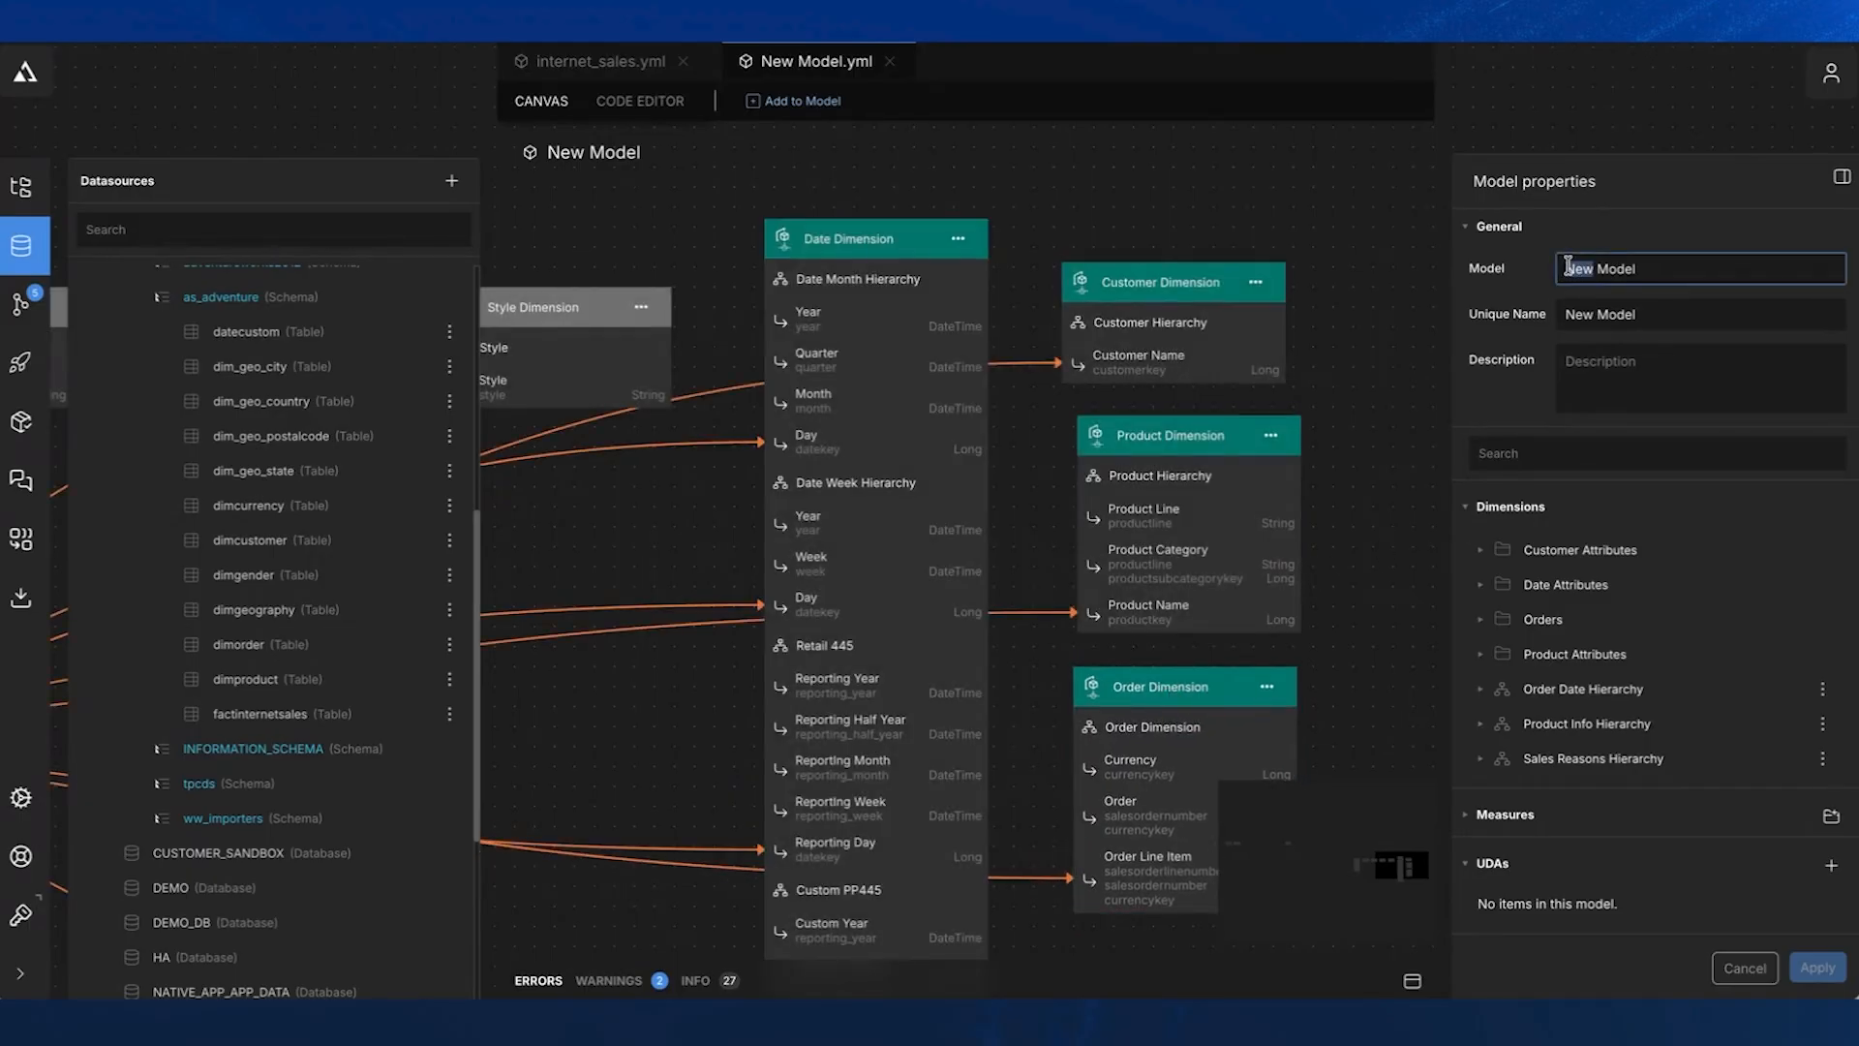
type("Andrew")
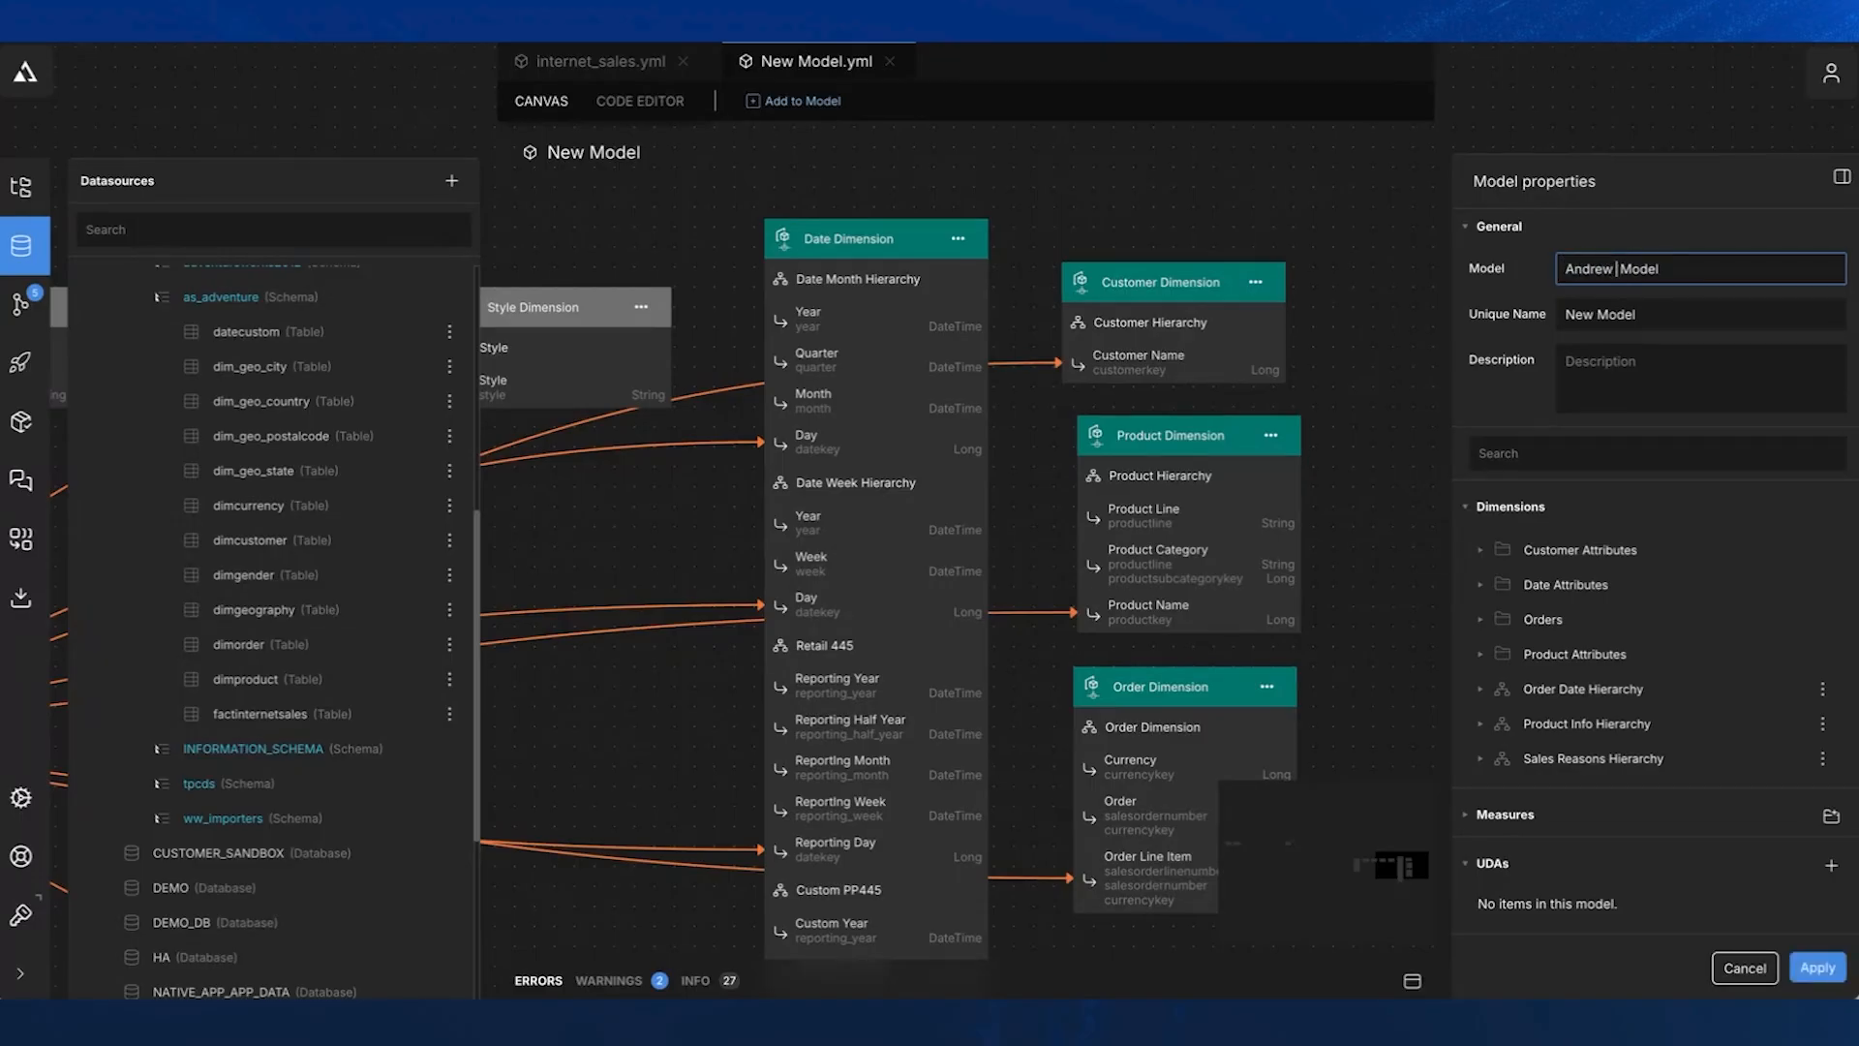
type(" Webinar")
- Copy the new wording from the model name into the model's unique name and apply the property changes
left_click_drag(1675, 268, 1559, 269)
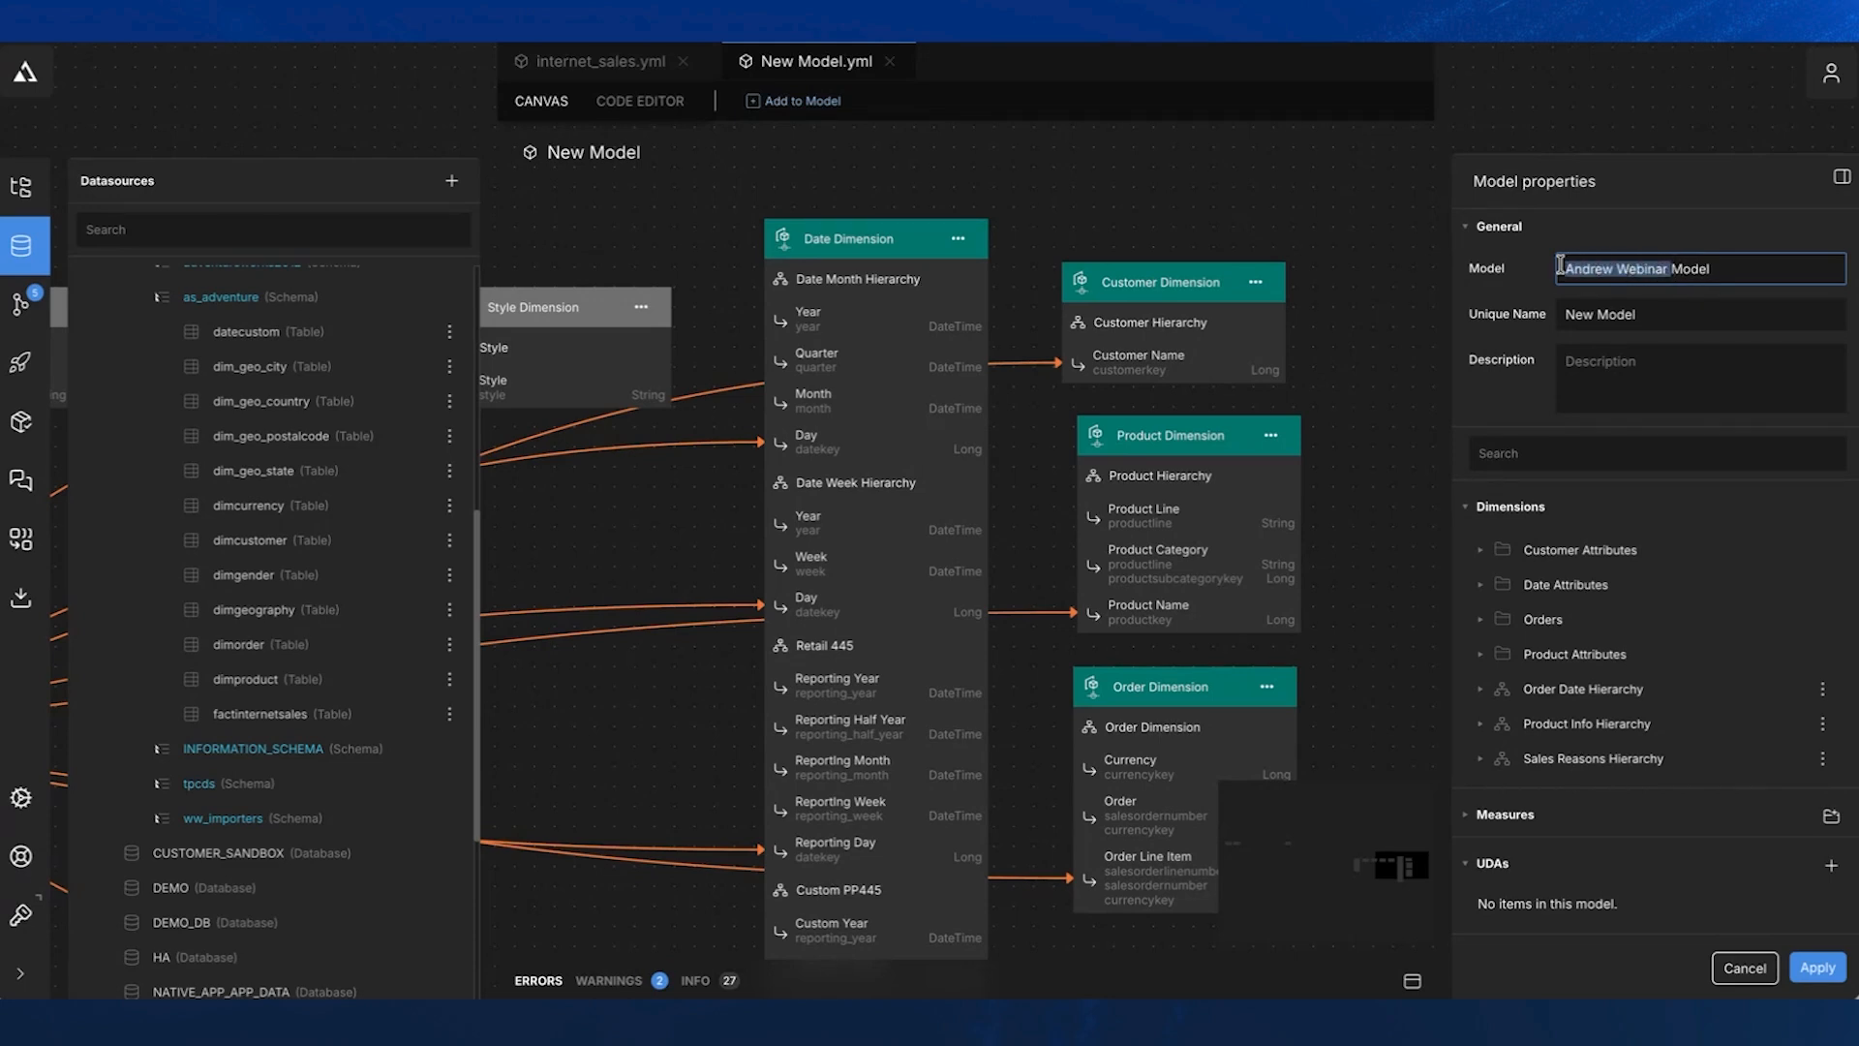
key("ctrl+c")
double_click(1579, 314)
key("ctrl+v")
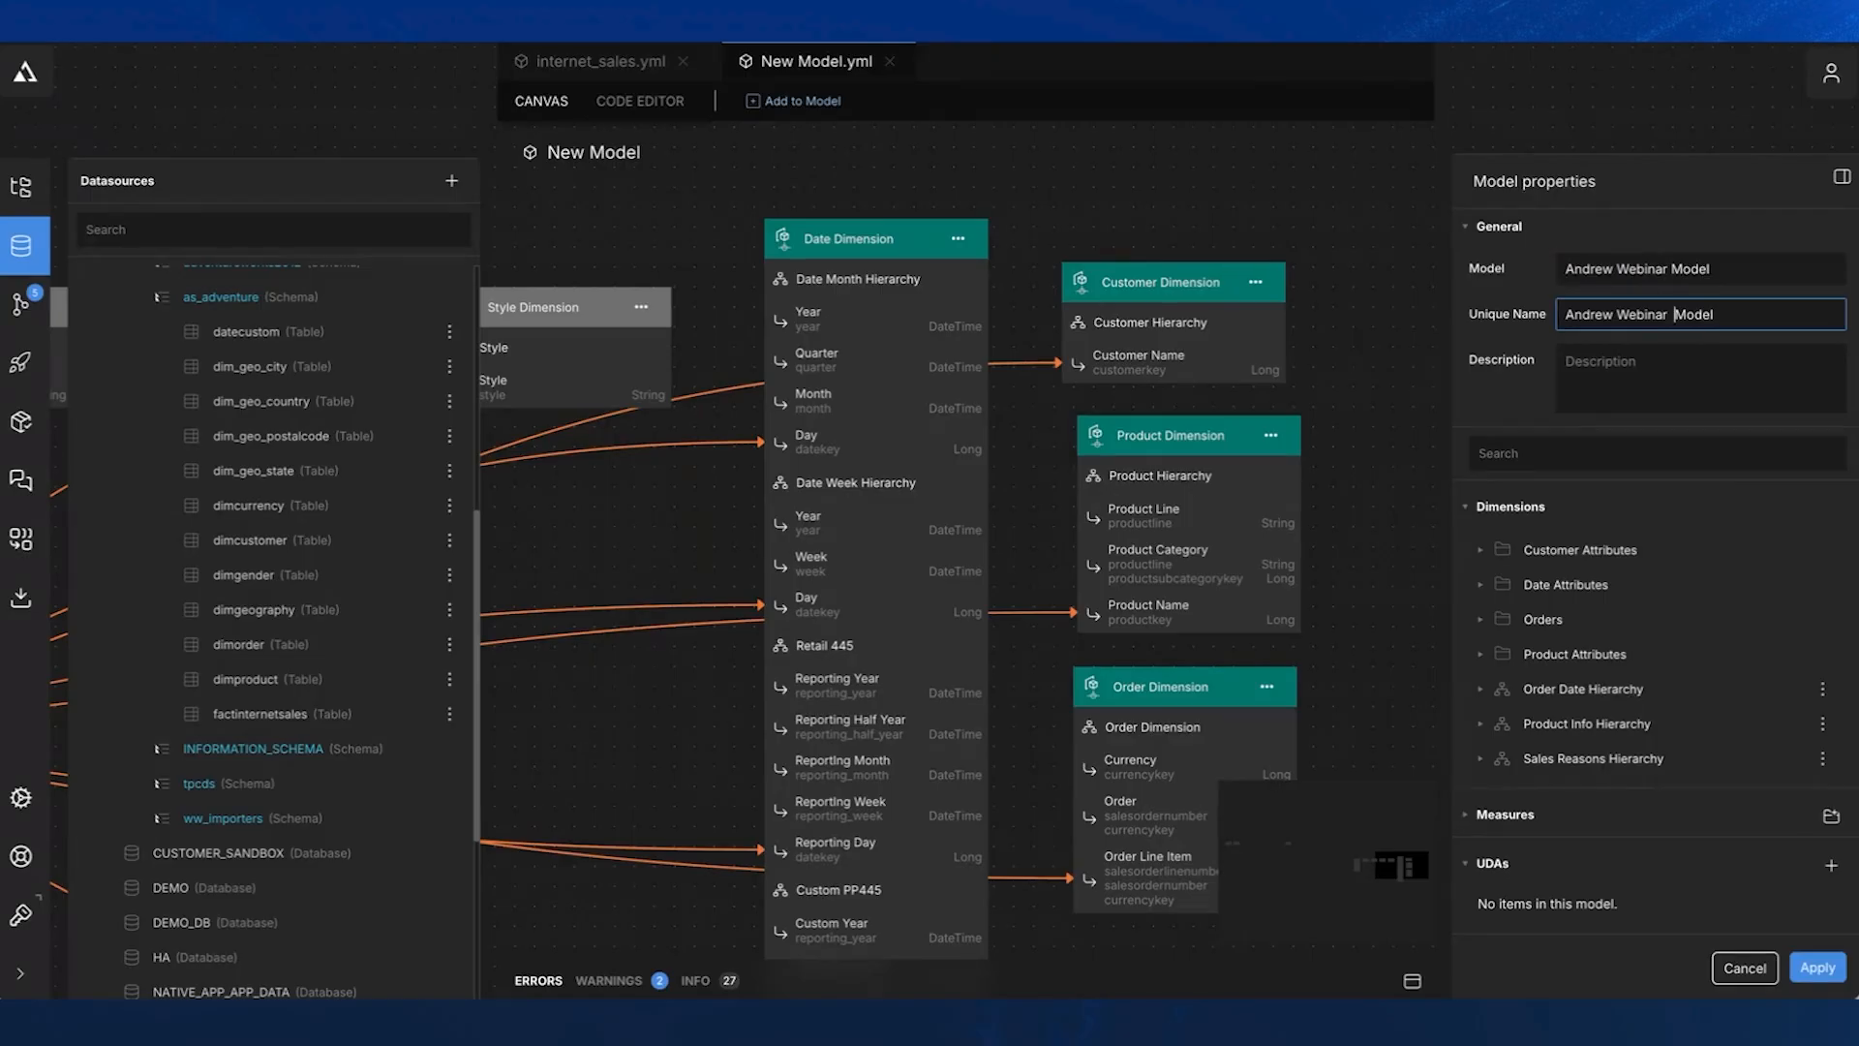
key("BackSpace")
left_click(1818, 967)
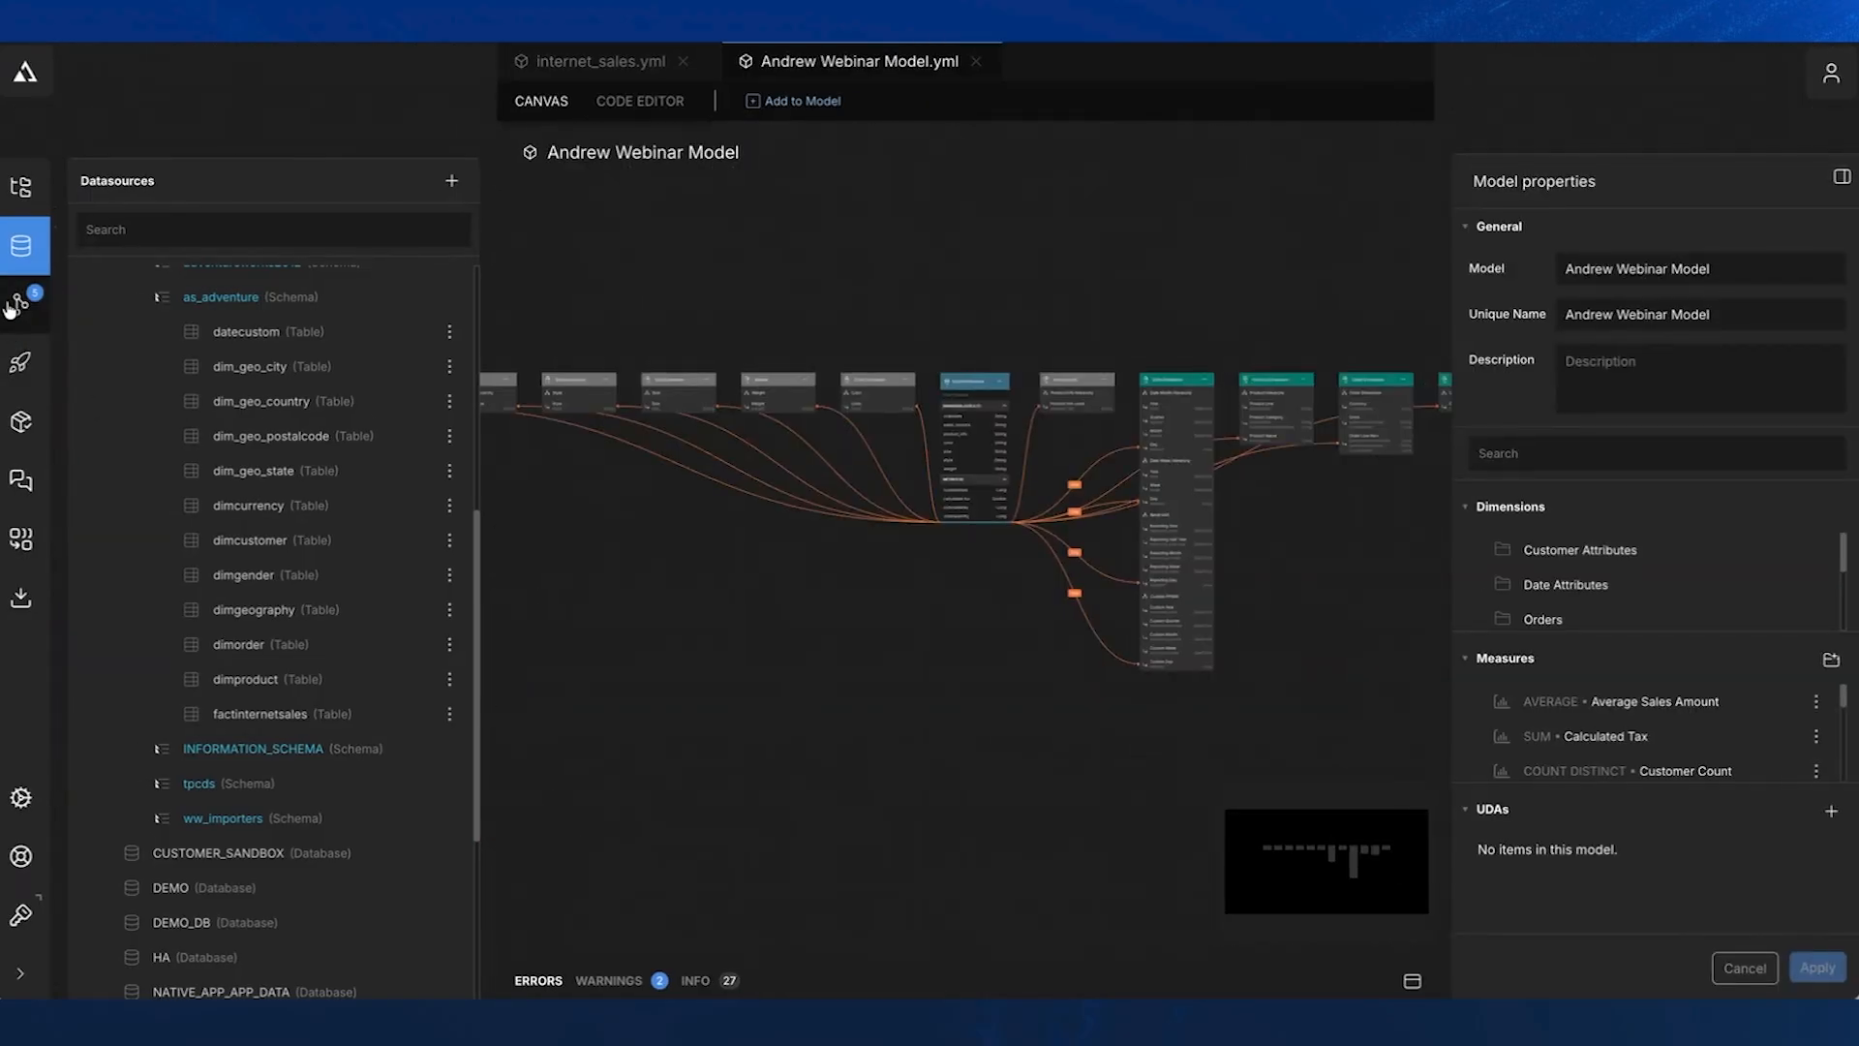
- Select all workspace changes in source control and open the commit message for entry
left_click(20, 303)
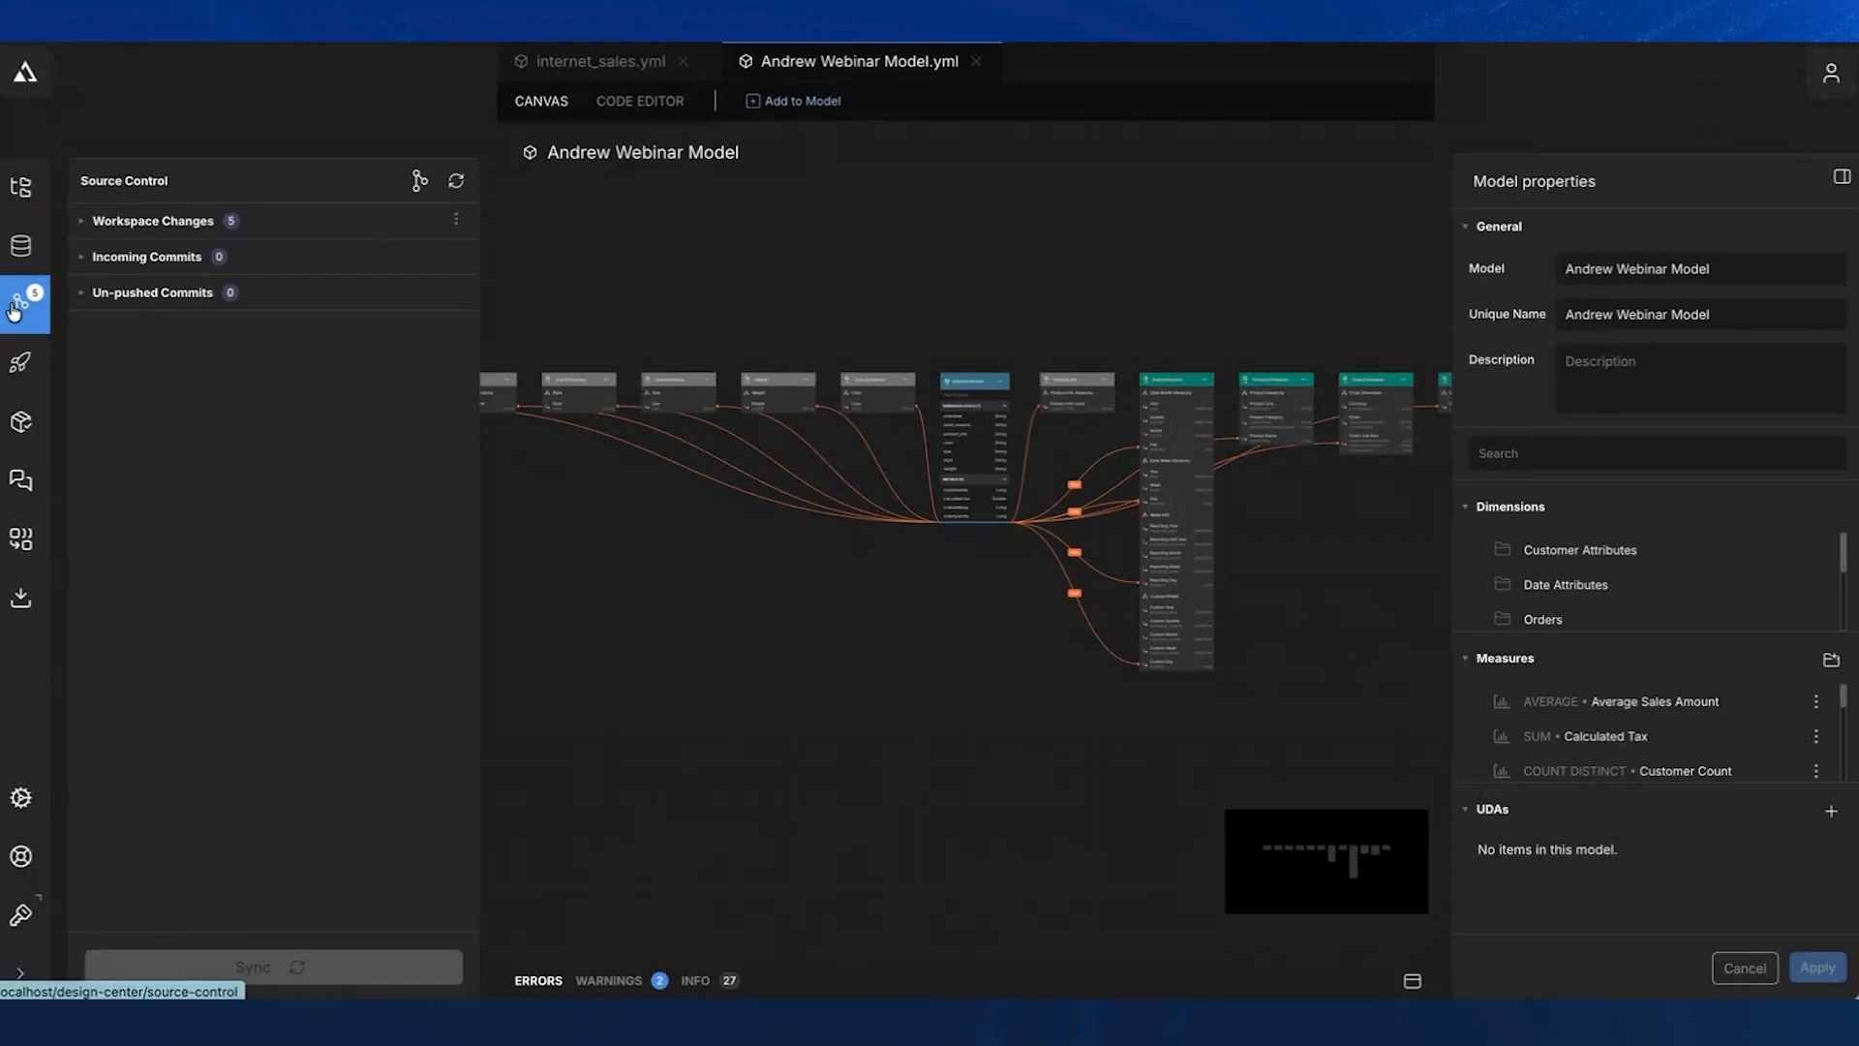
left_click(82, 223)
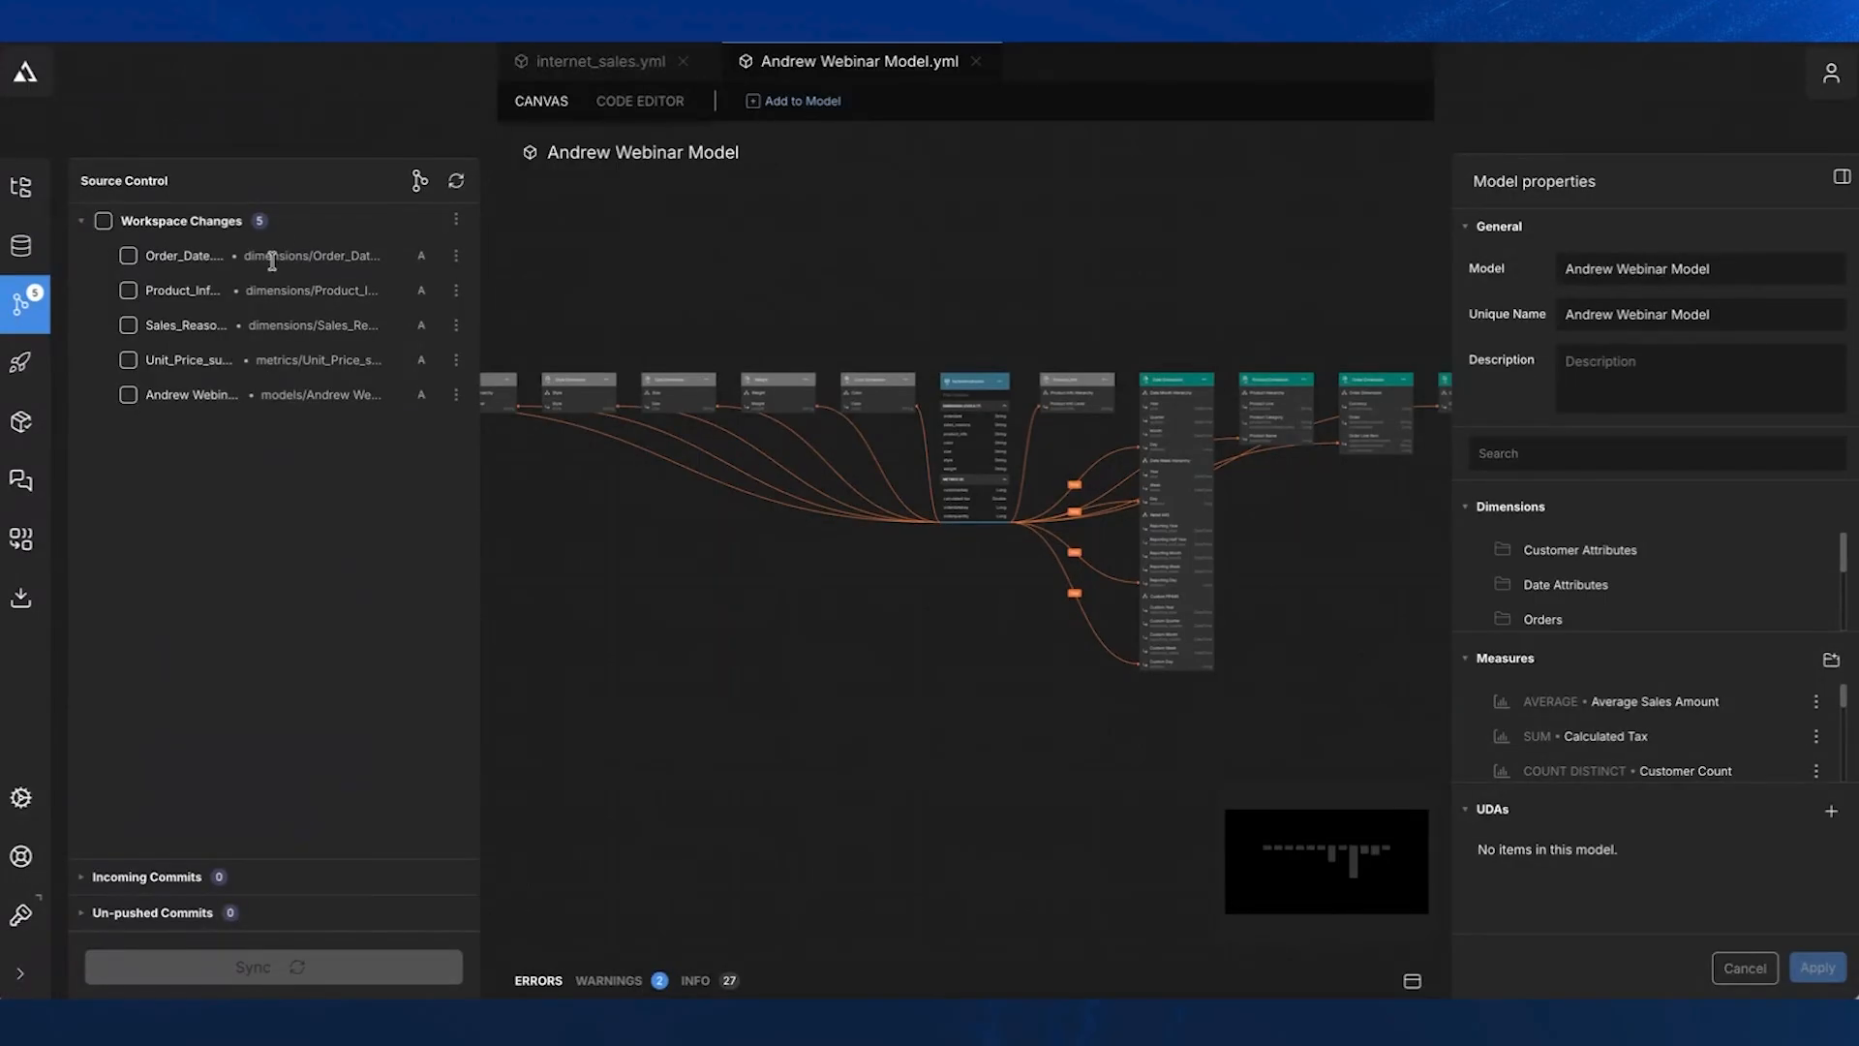
left_click(105, 224)
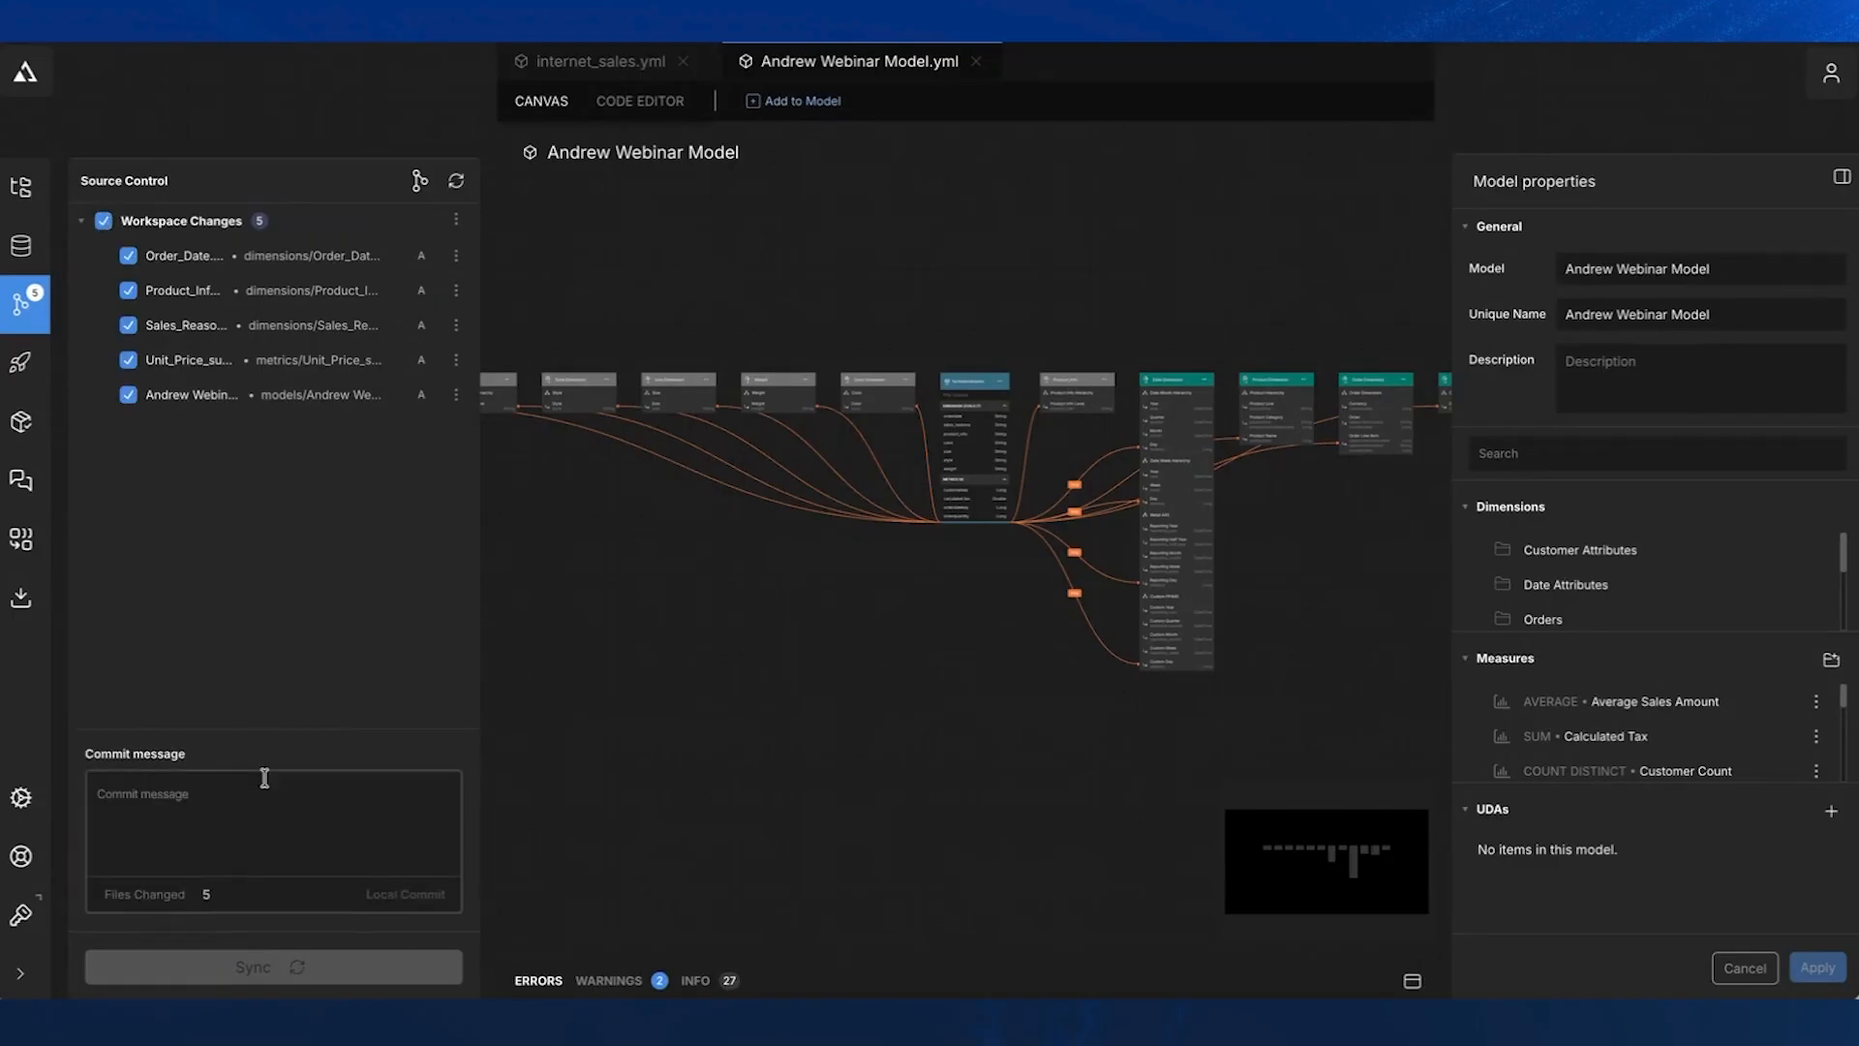
left_click(280, 823)
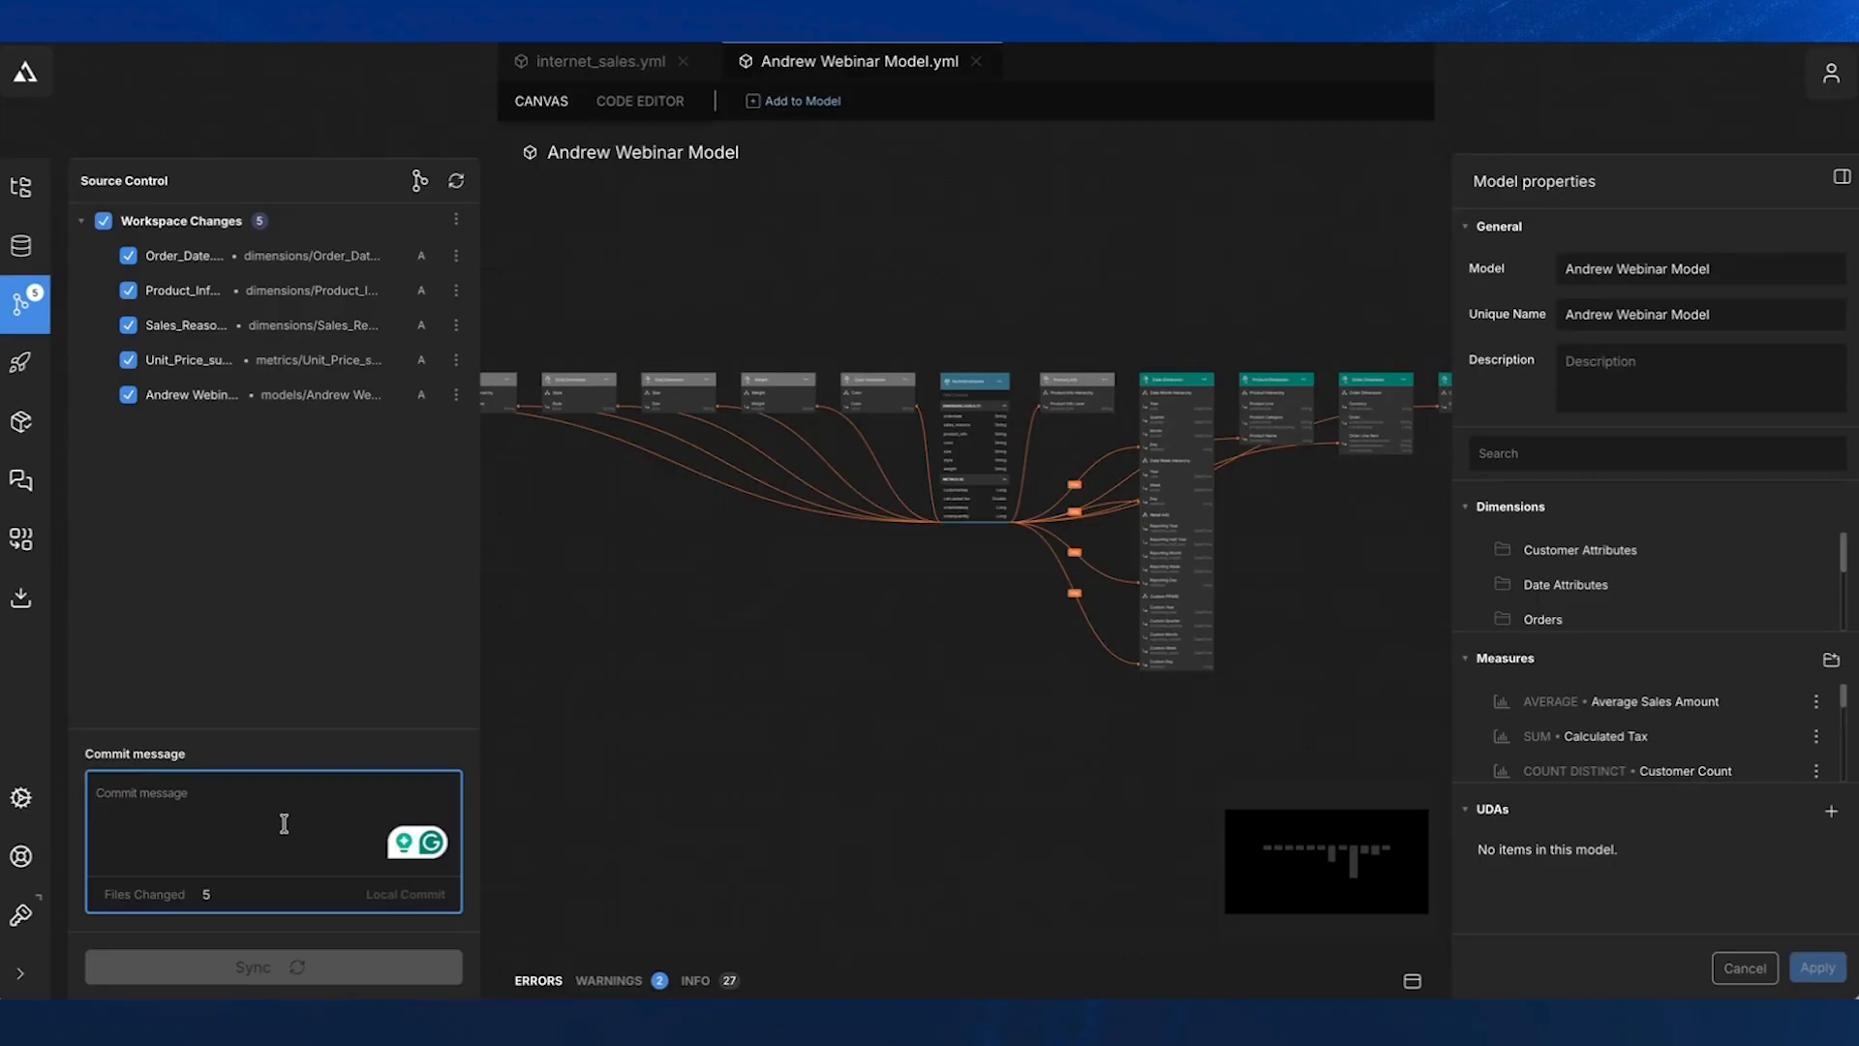
- Examine the factinternetsales dataset and its relationships up close on the new model's canvas
scroll(776, 651, "up", 5)
left_click_drag(933, 643, 769, 806)
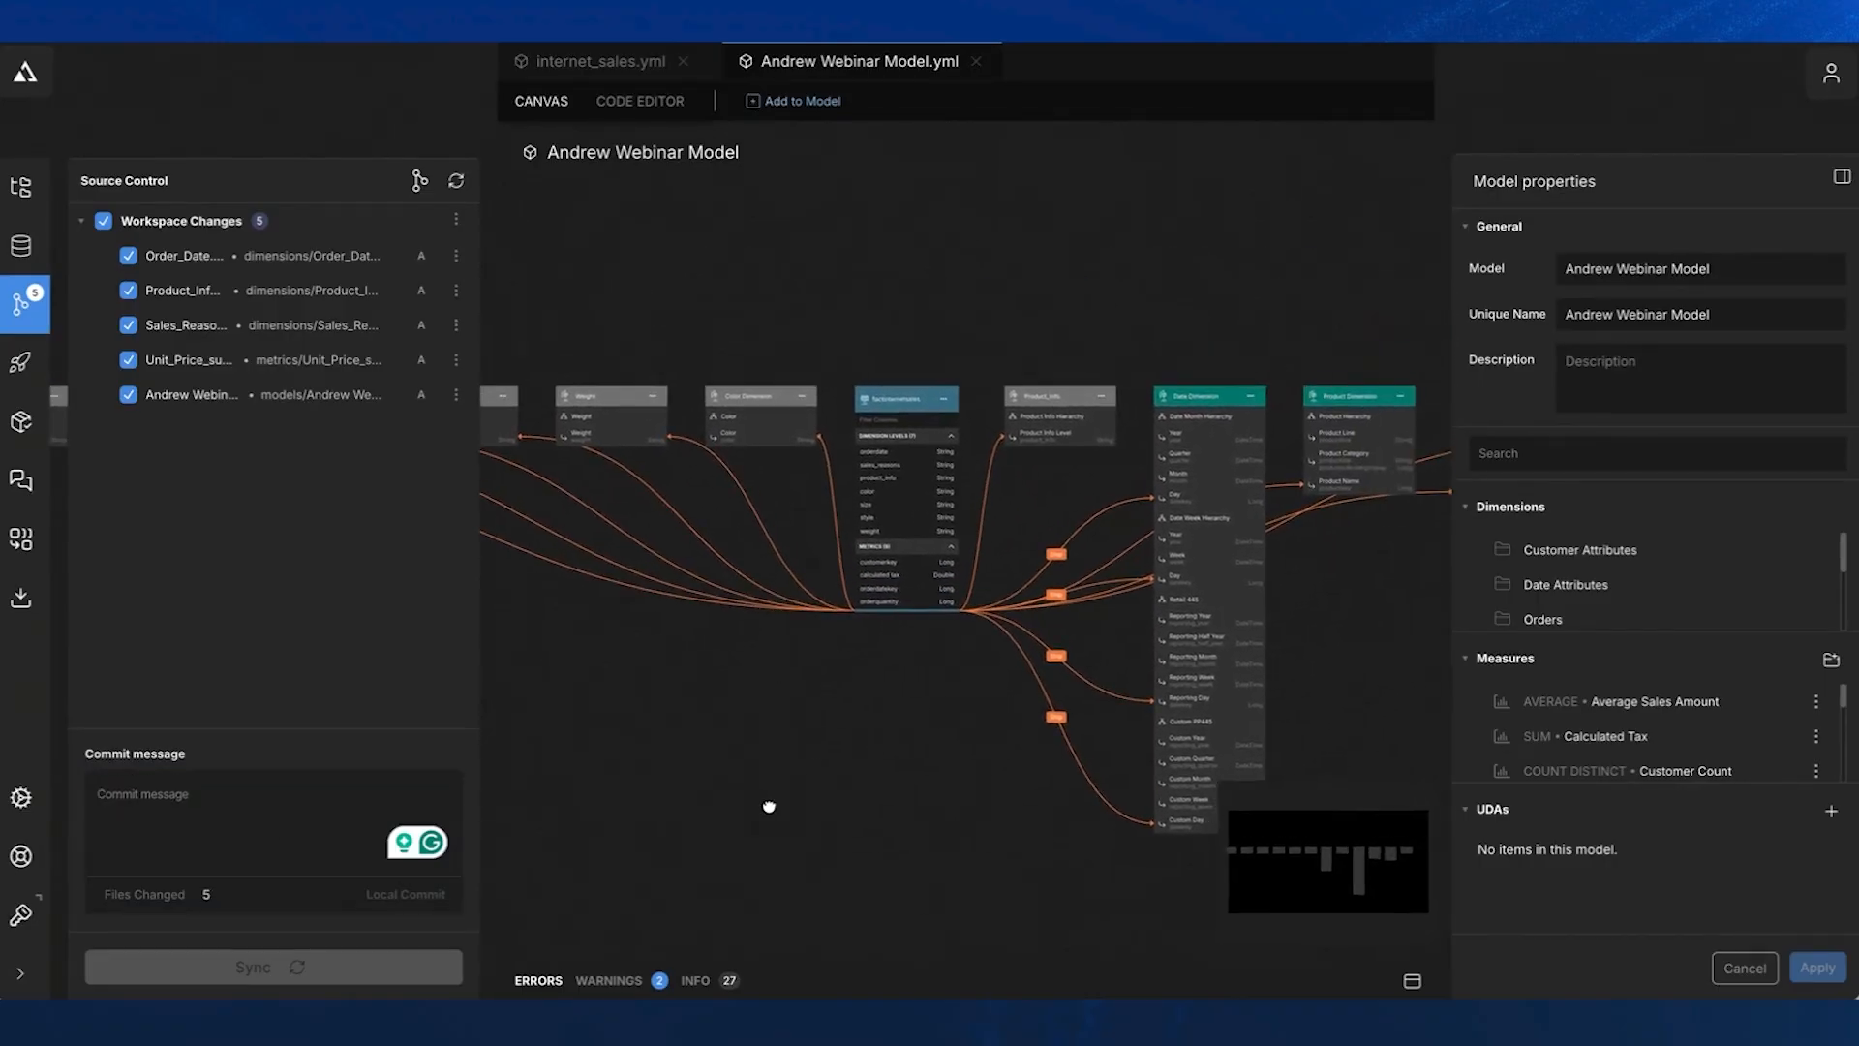
scroll(759, 801, "up", 5)
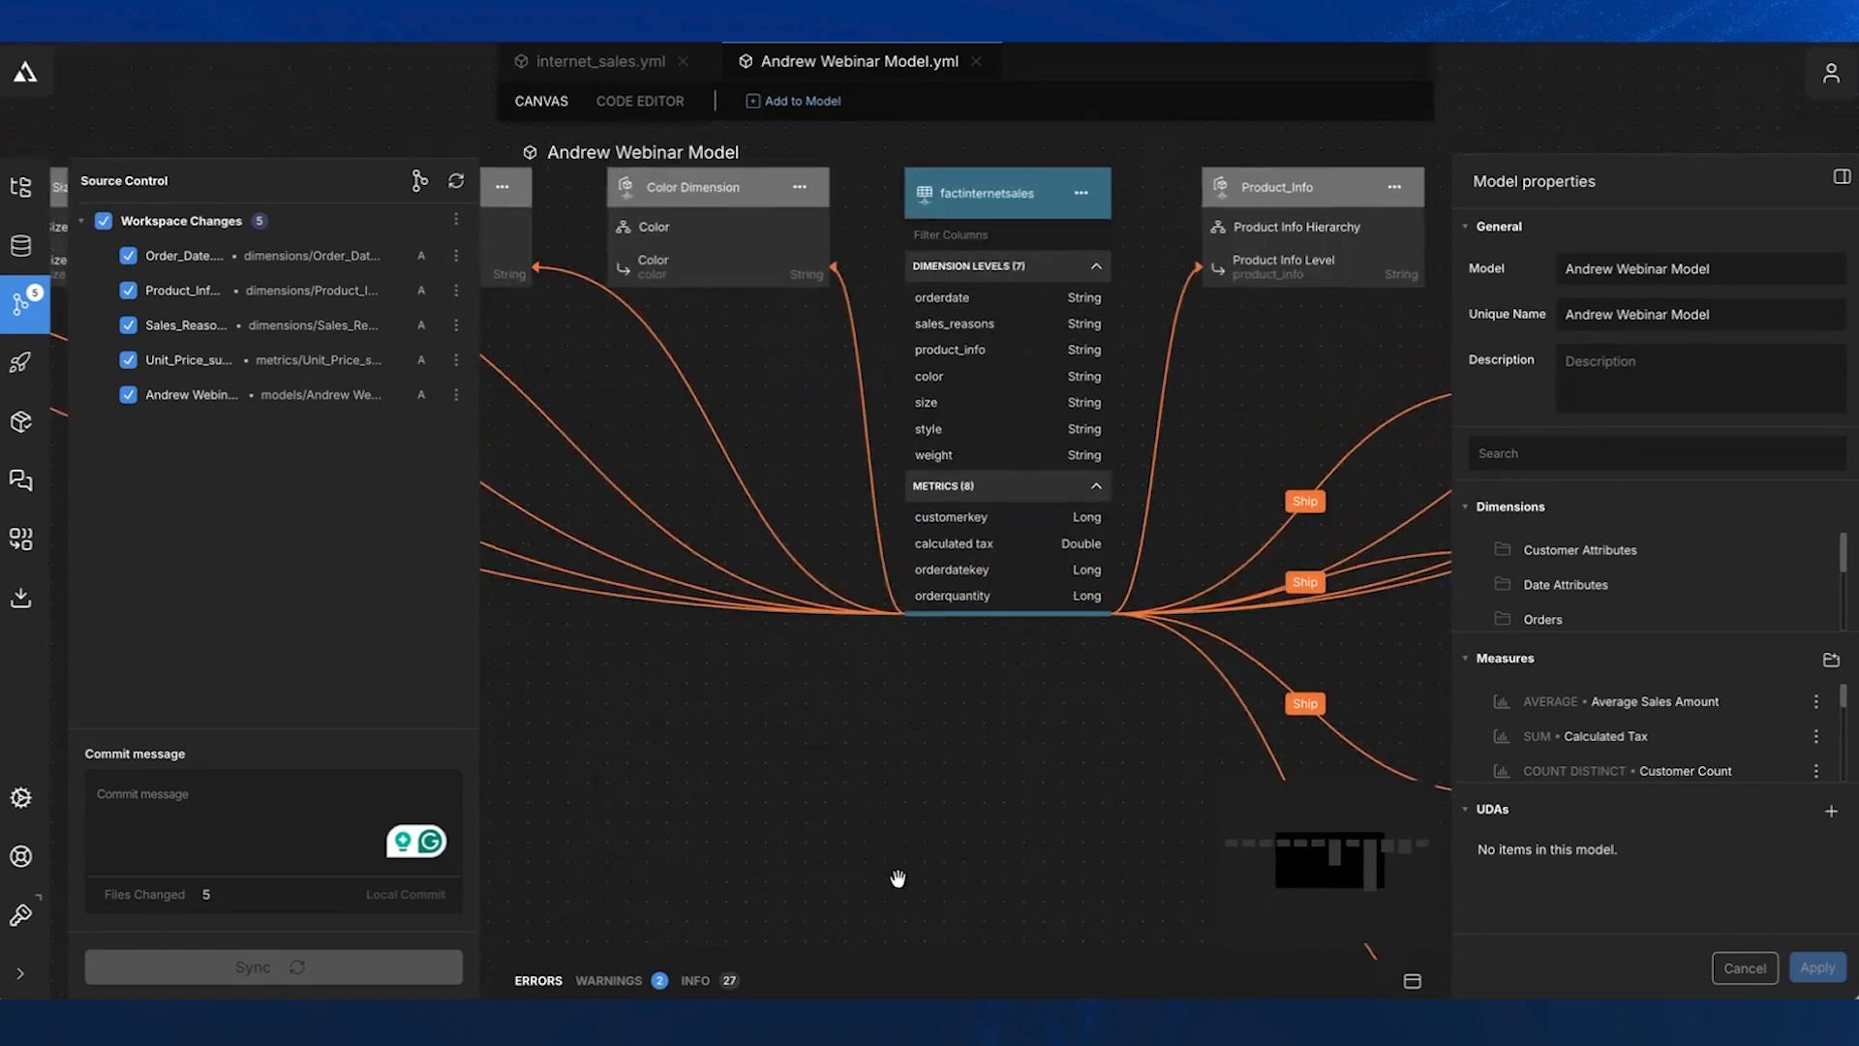
left_click_drag(898, 878, 891, 897)
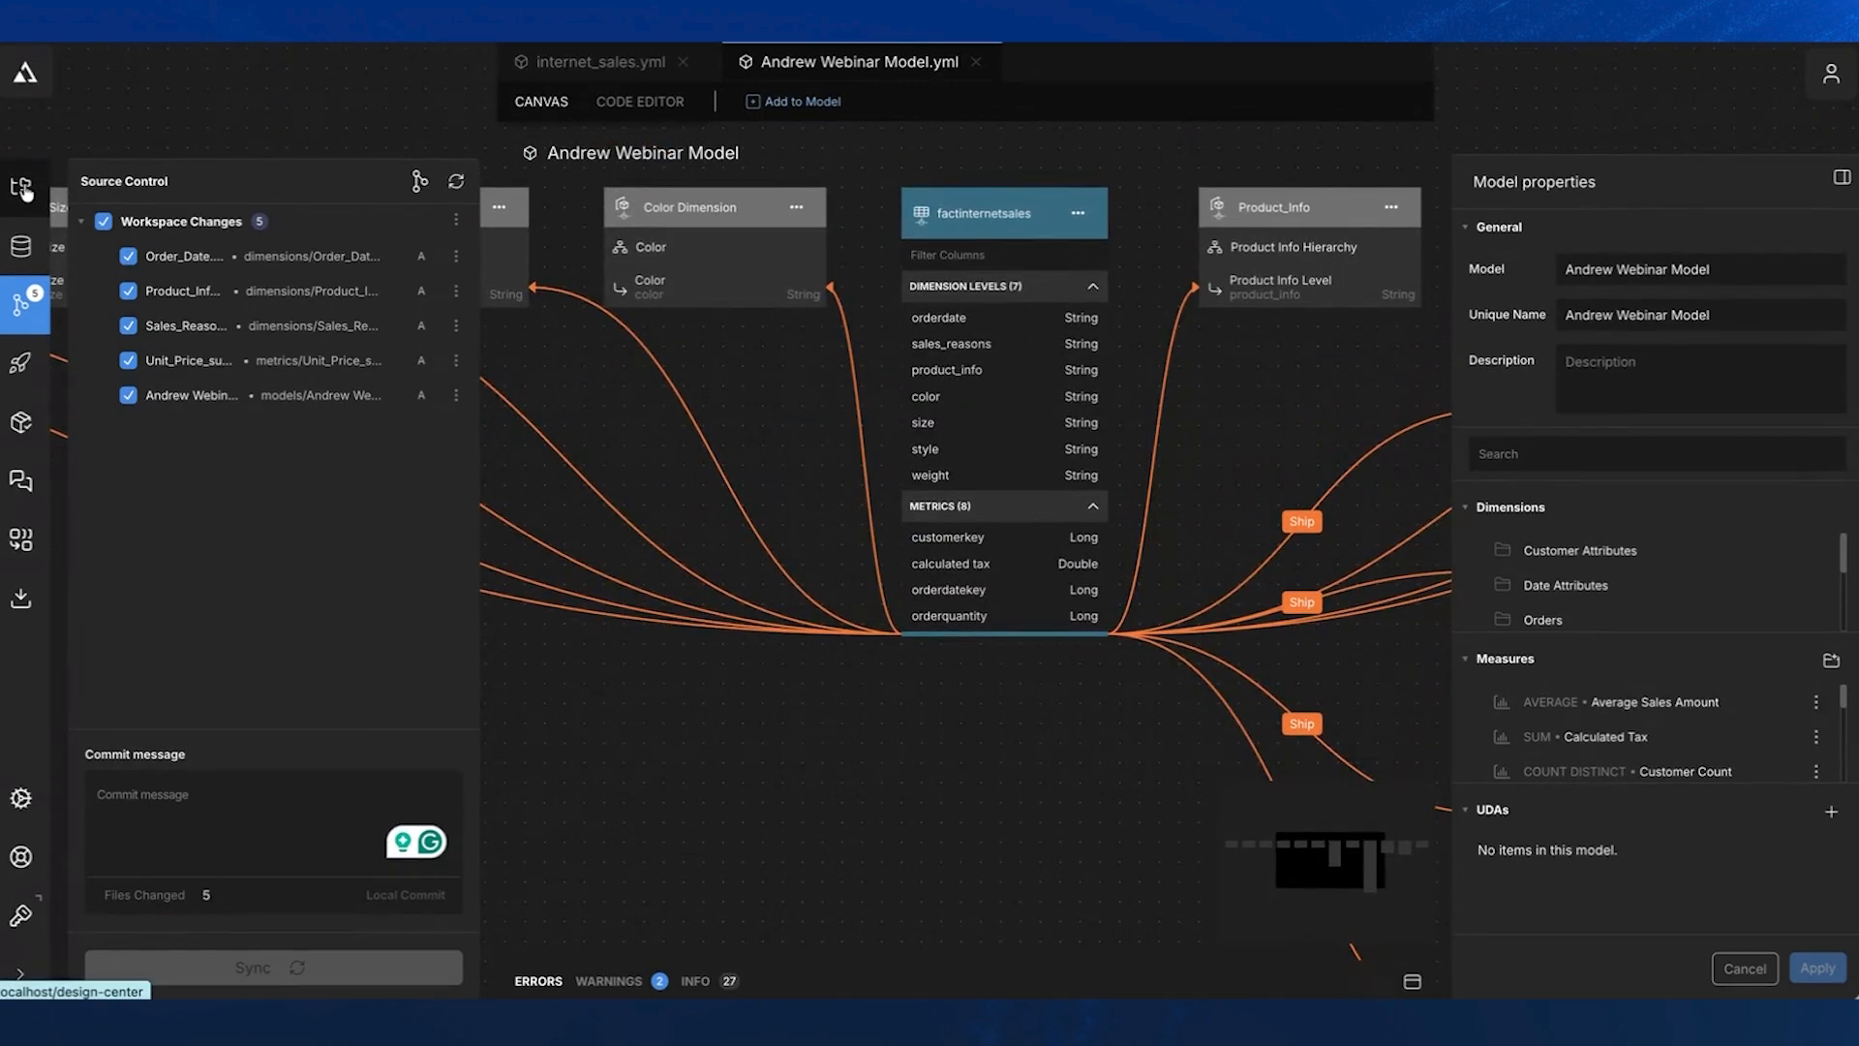
- Deploy the Internet Sales catalog with both models, without Looker or Tableau as targets, and open the list of deployed catalogs
left_click(25, 192)
left_click(274, 305)
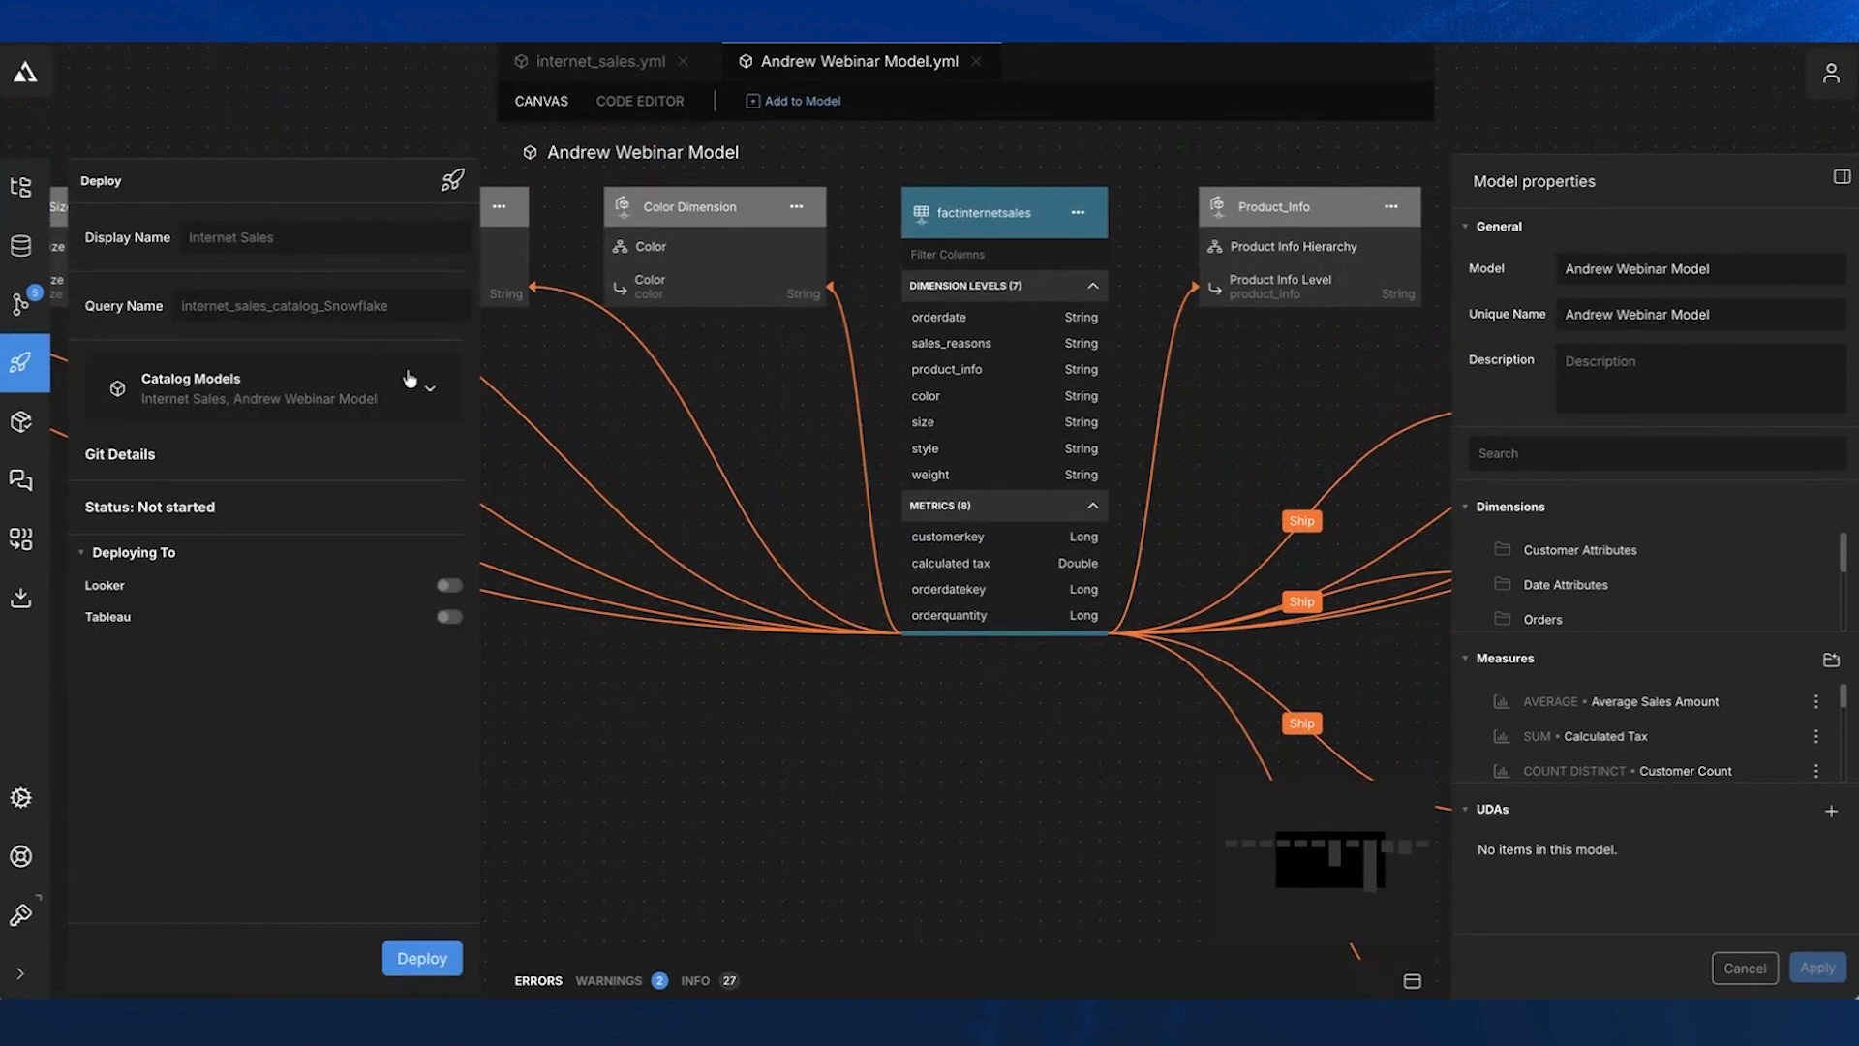
left_click(417, 958)
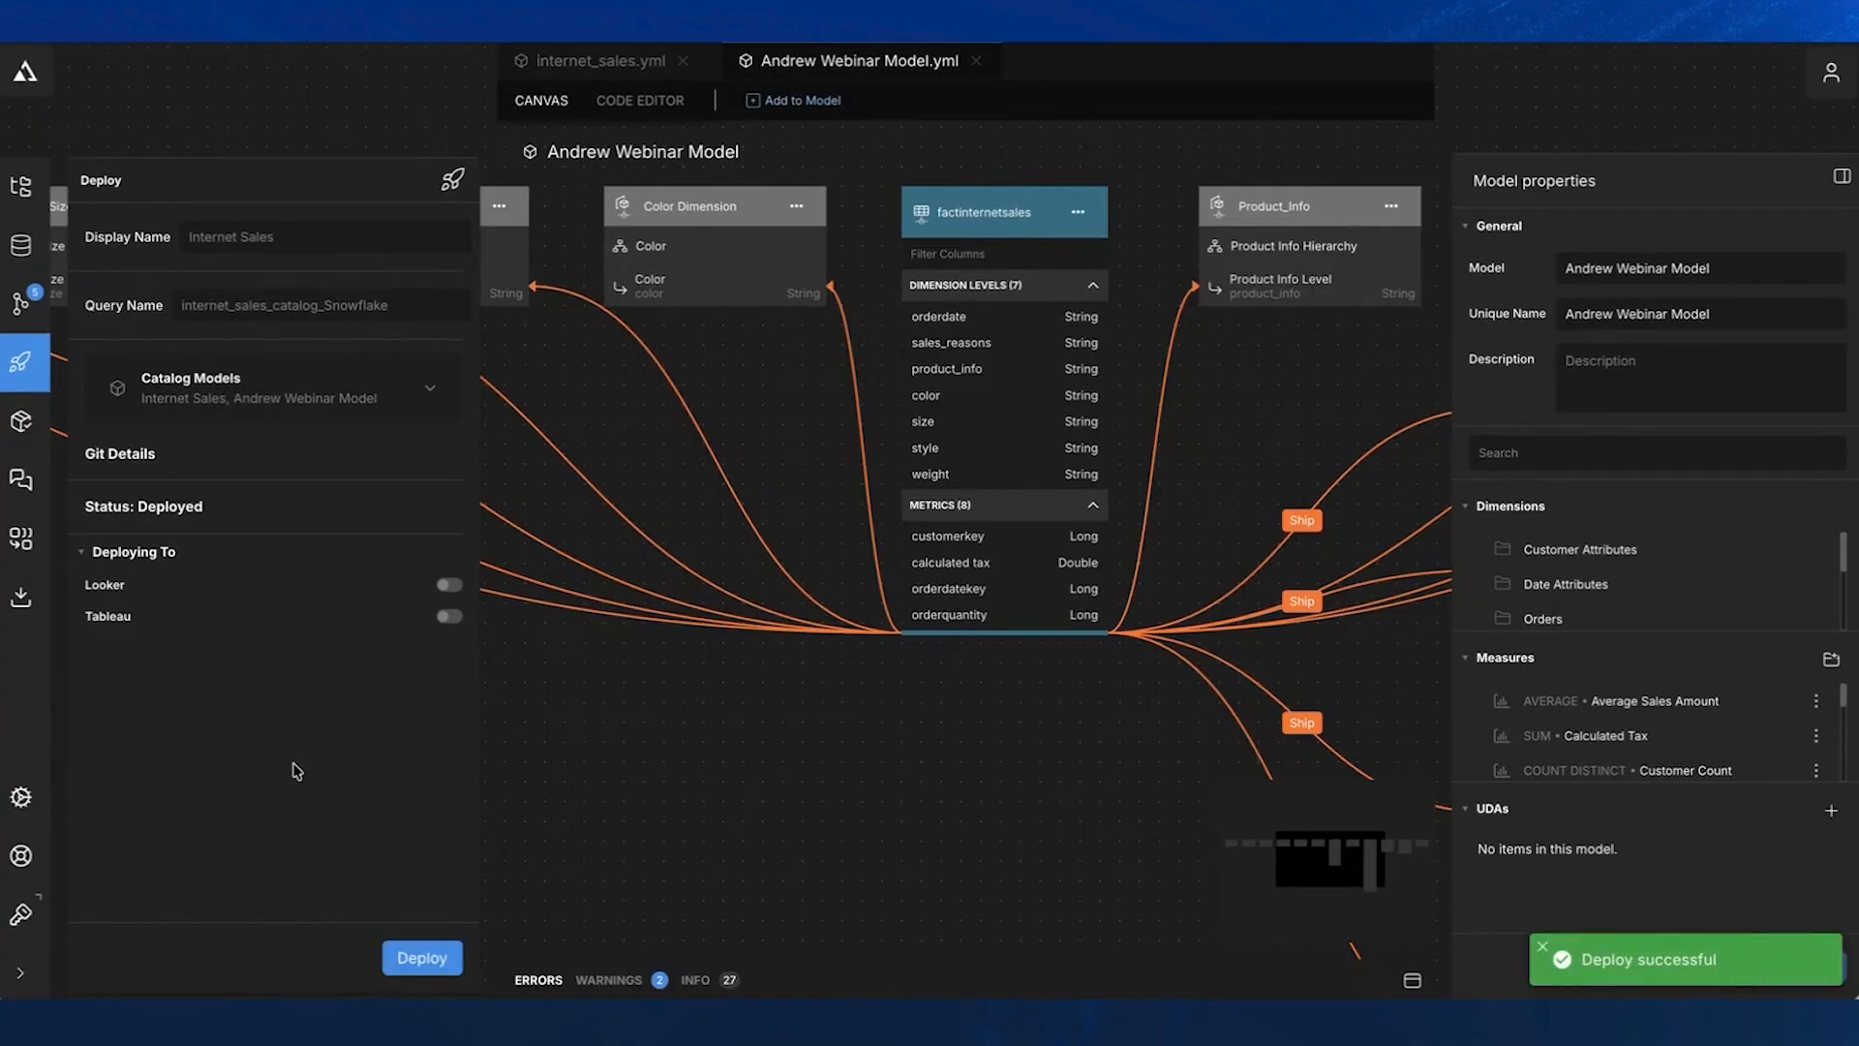
left_click(22, 434)
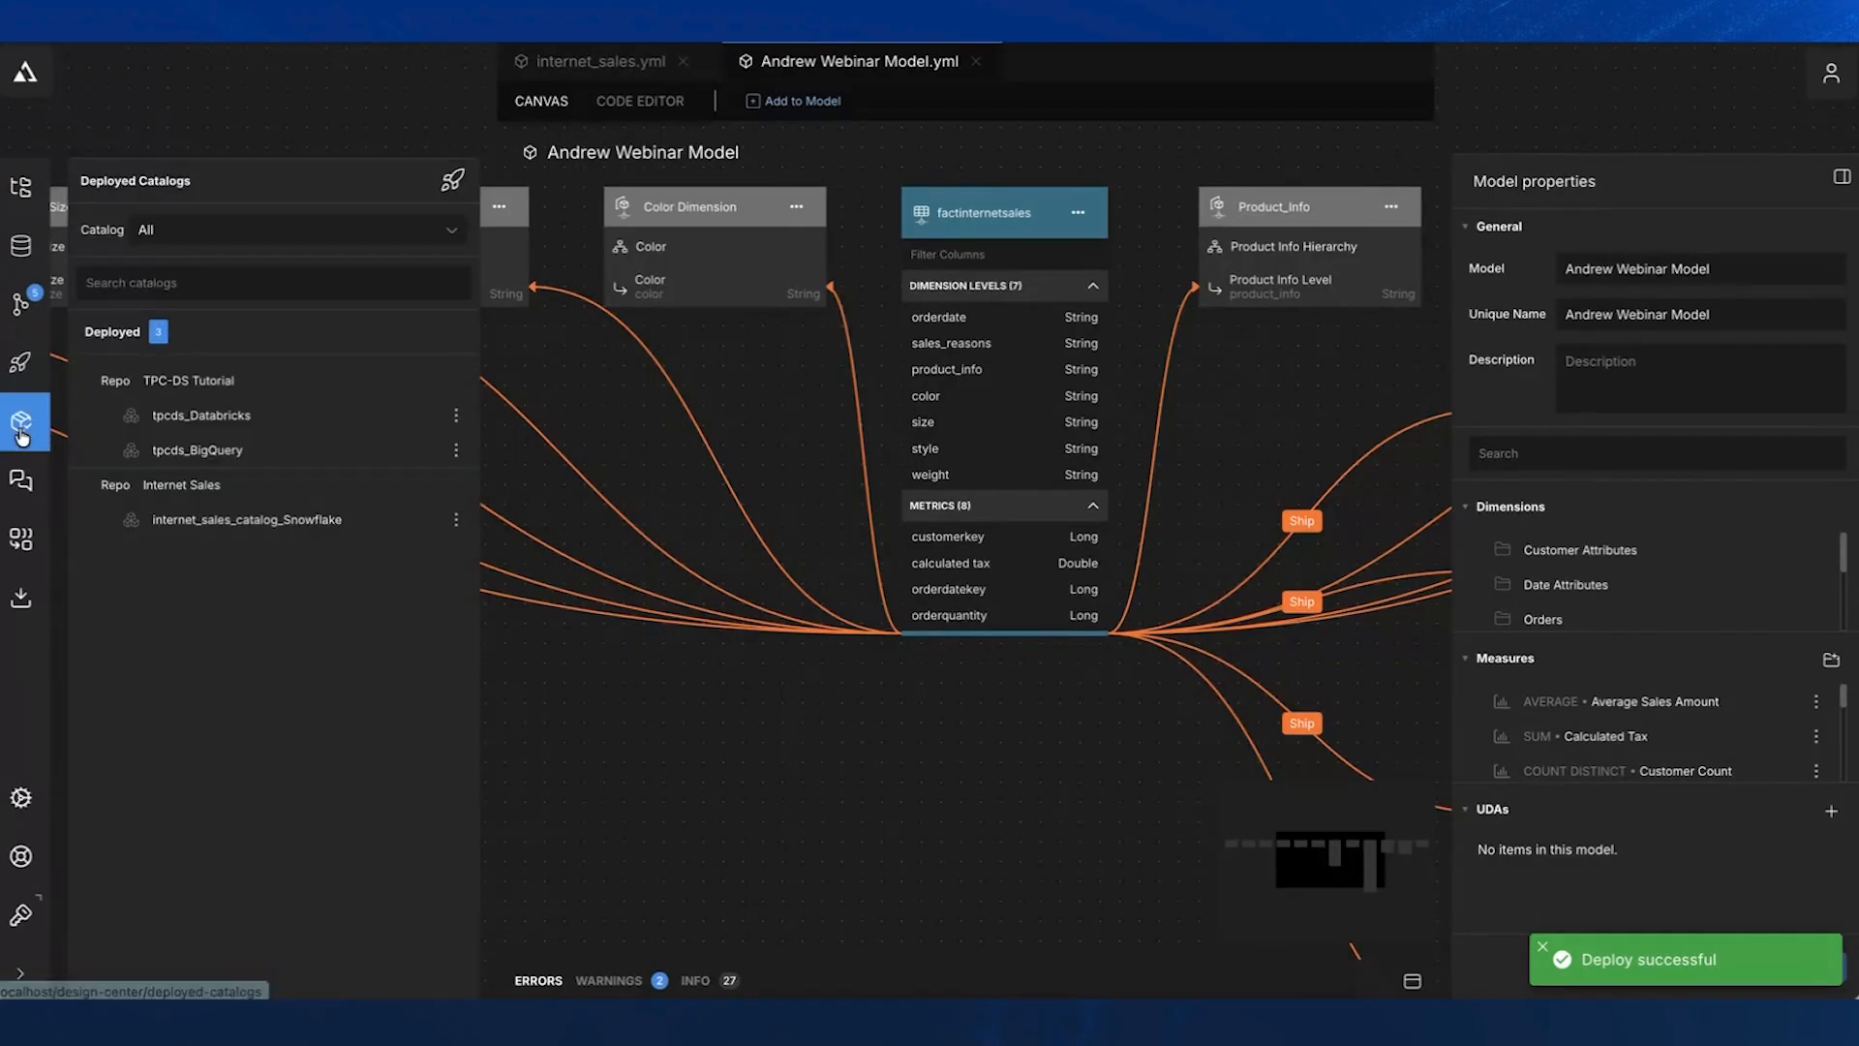
- Open the deployed internet_sales_catalog_Snowflake connection settings and check that the new webinar model is among the downloads
left_click(229, 521)
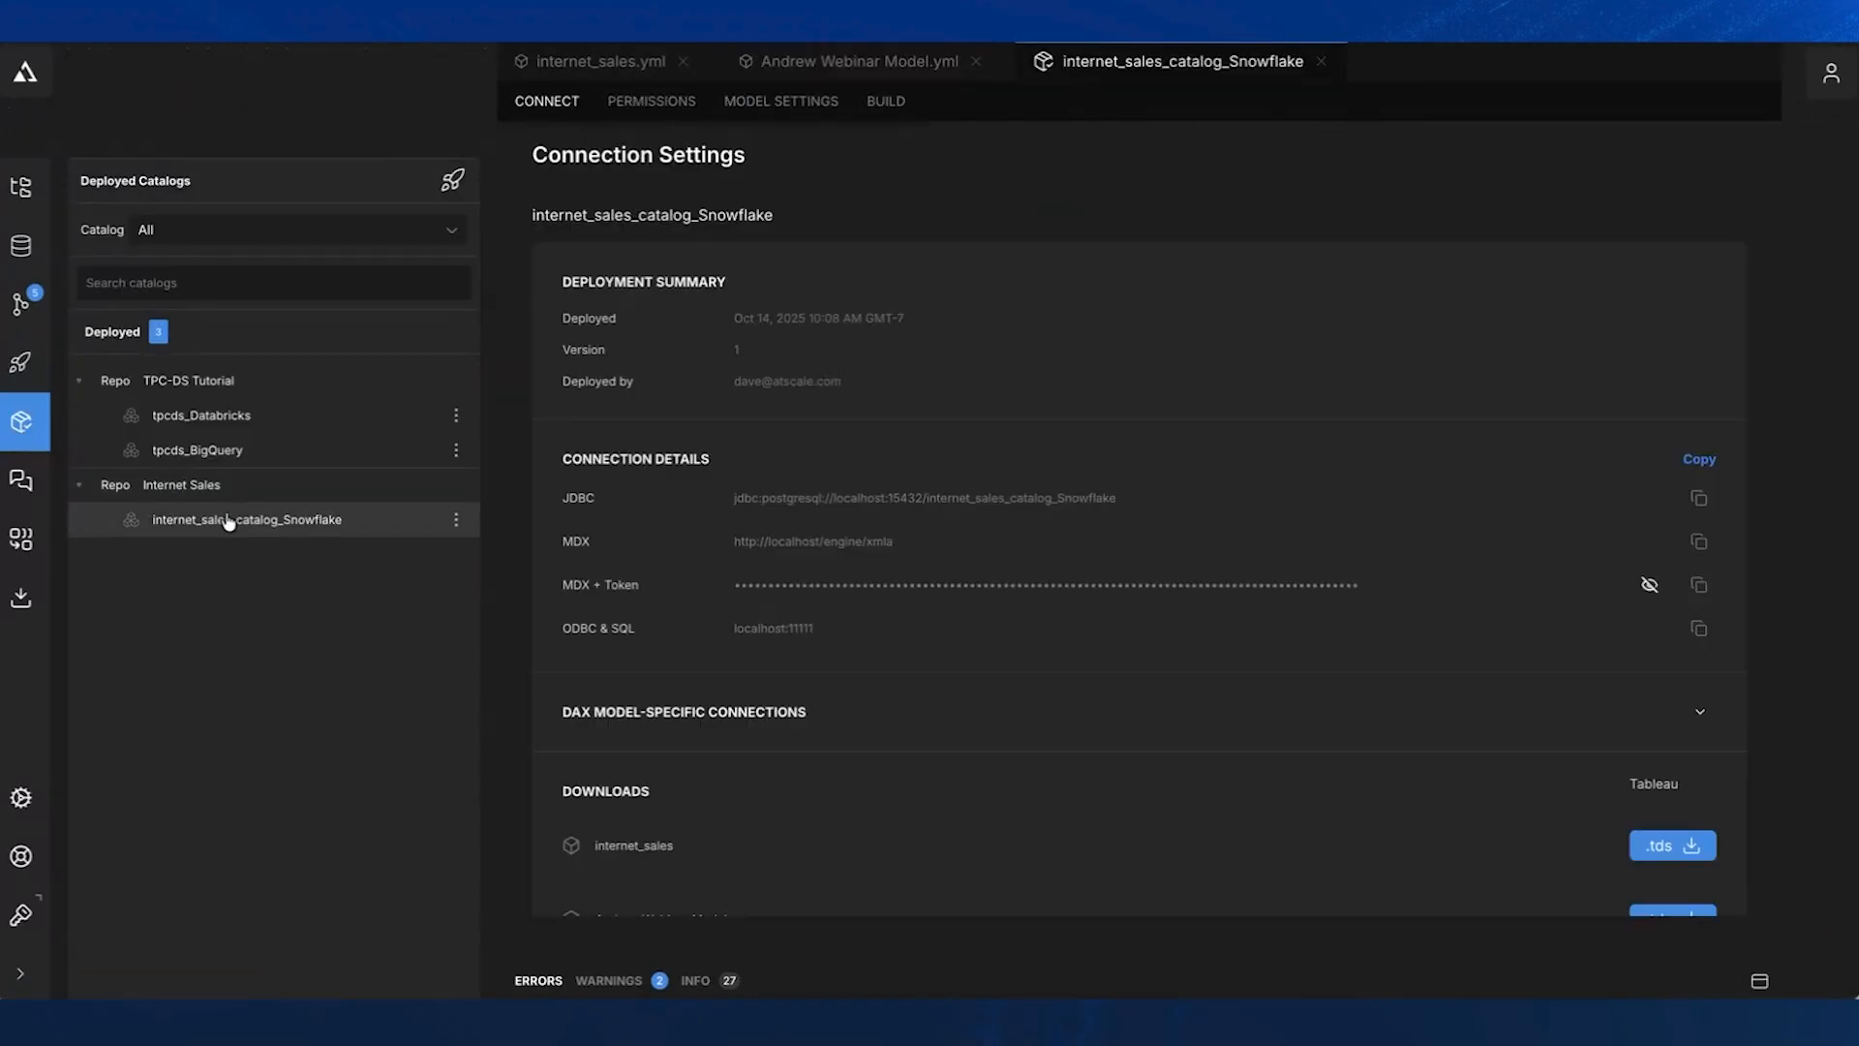
scroll(818, 701, "down", 2)
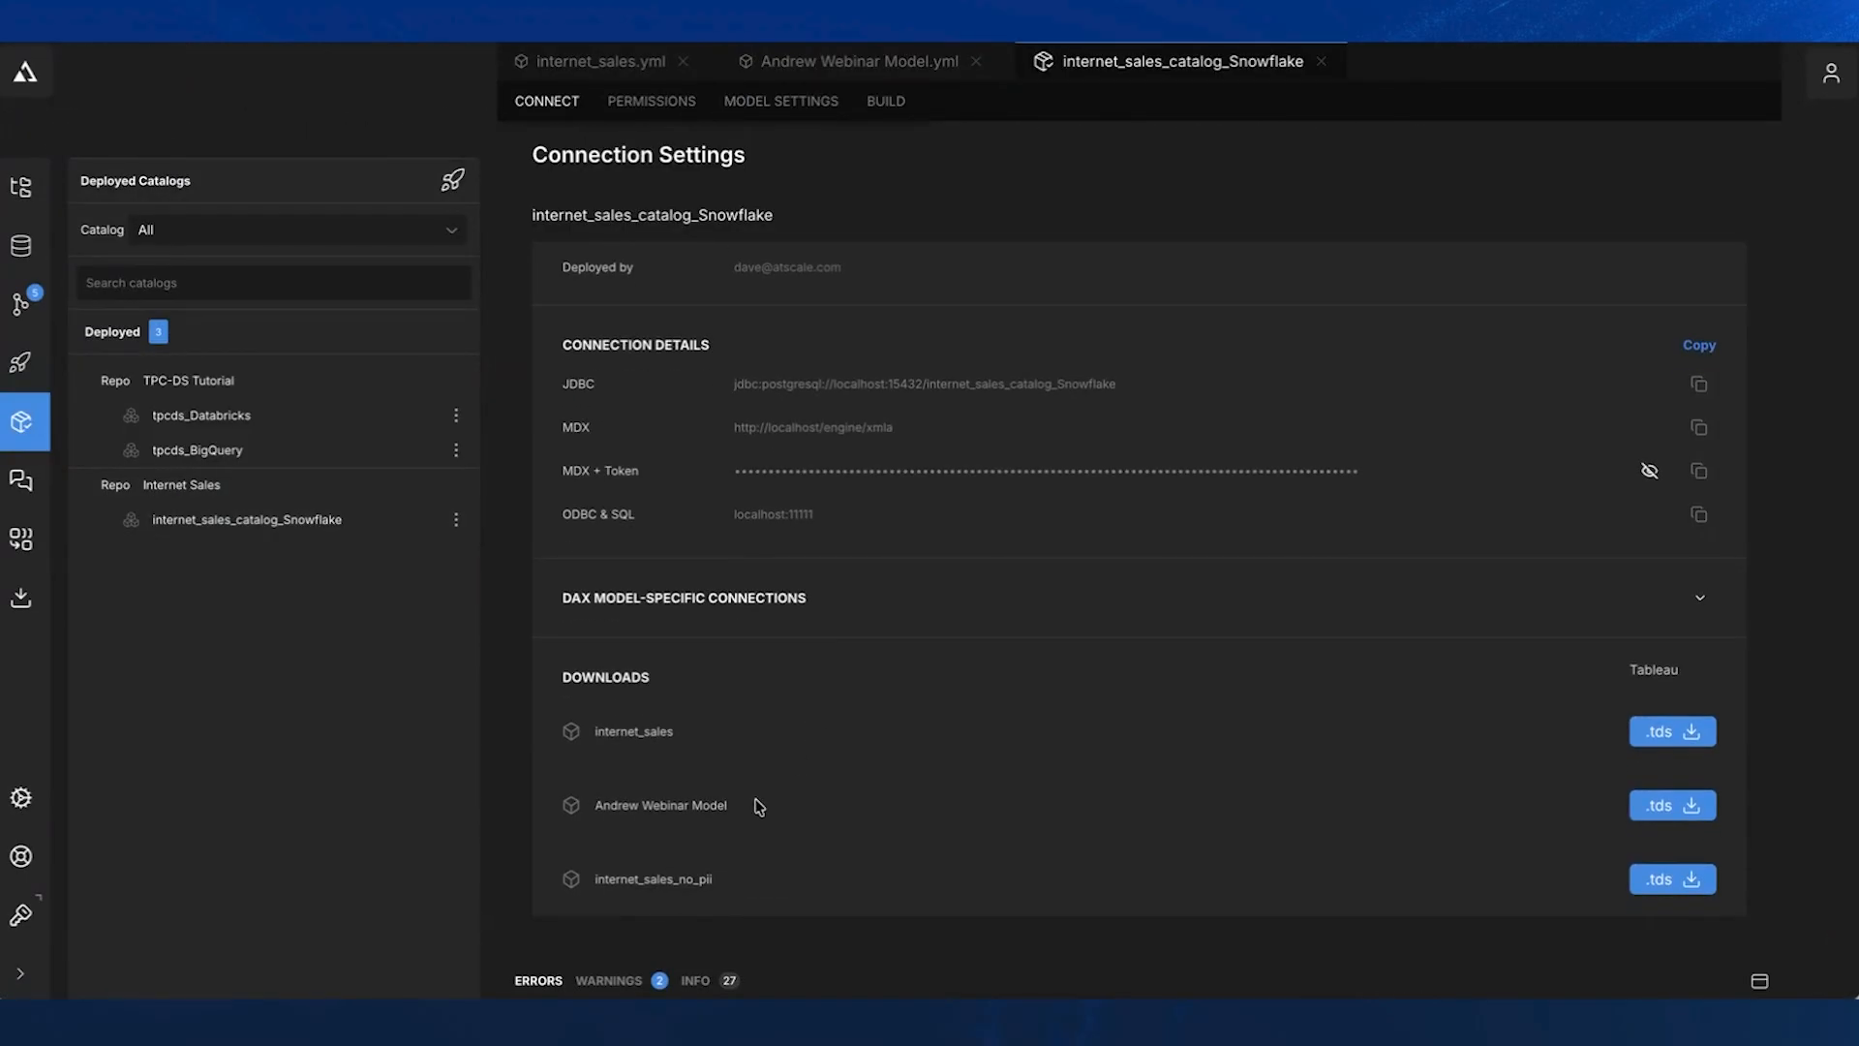
left_click_drag(754, 812, 589, 810)
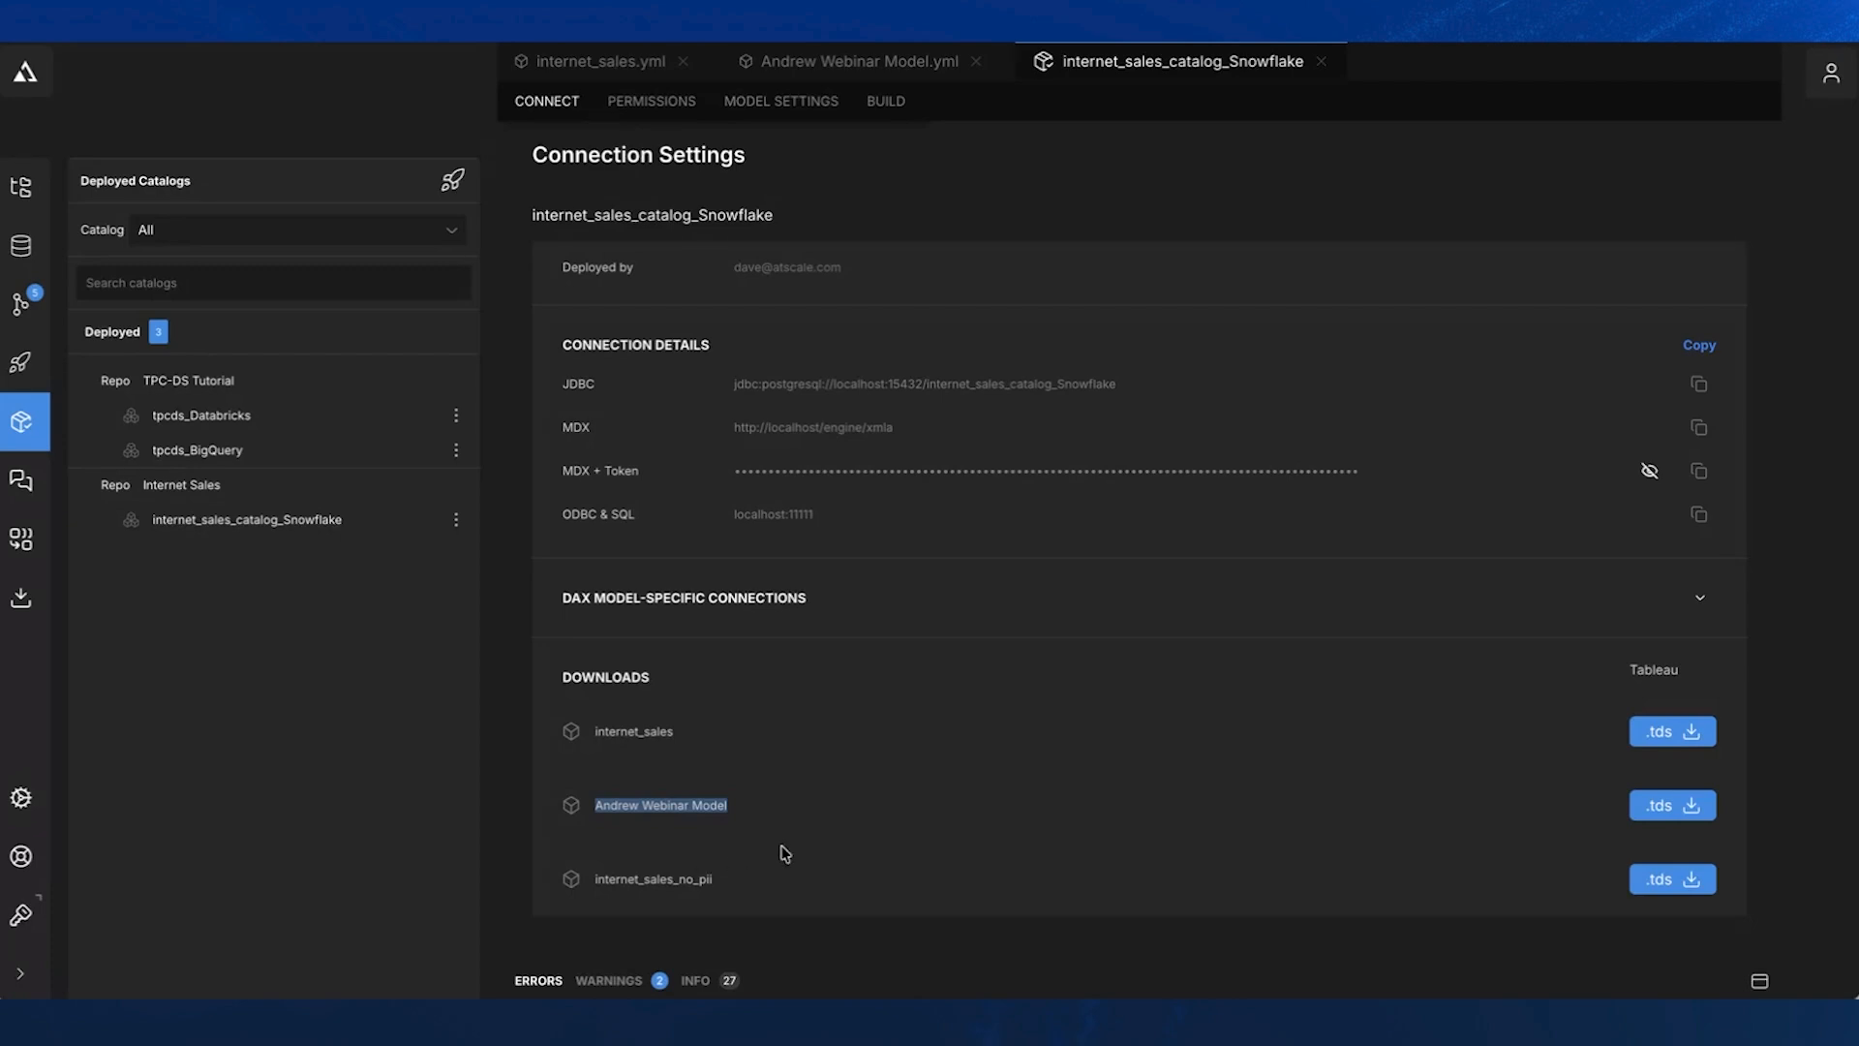
- Switch to Claude and review the tools that the atscale-mcp-server connector provides
left_click(1223, 1025)
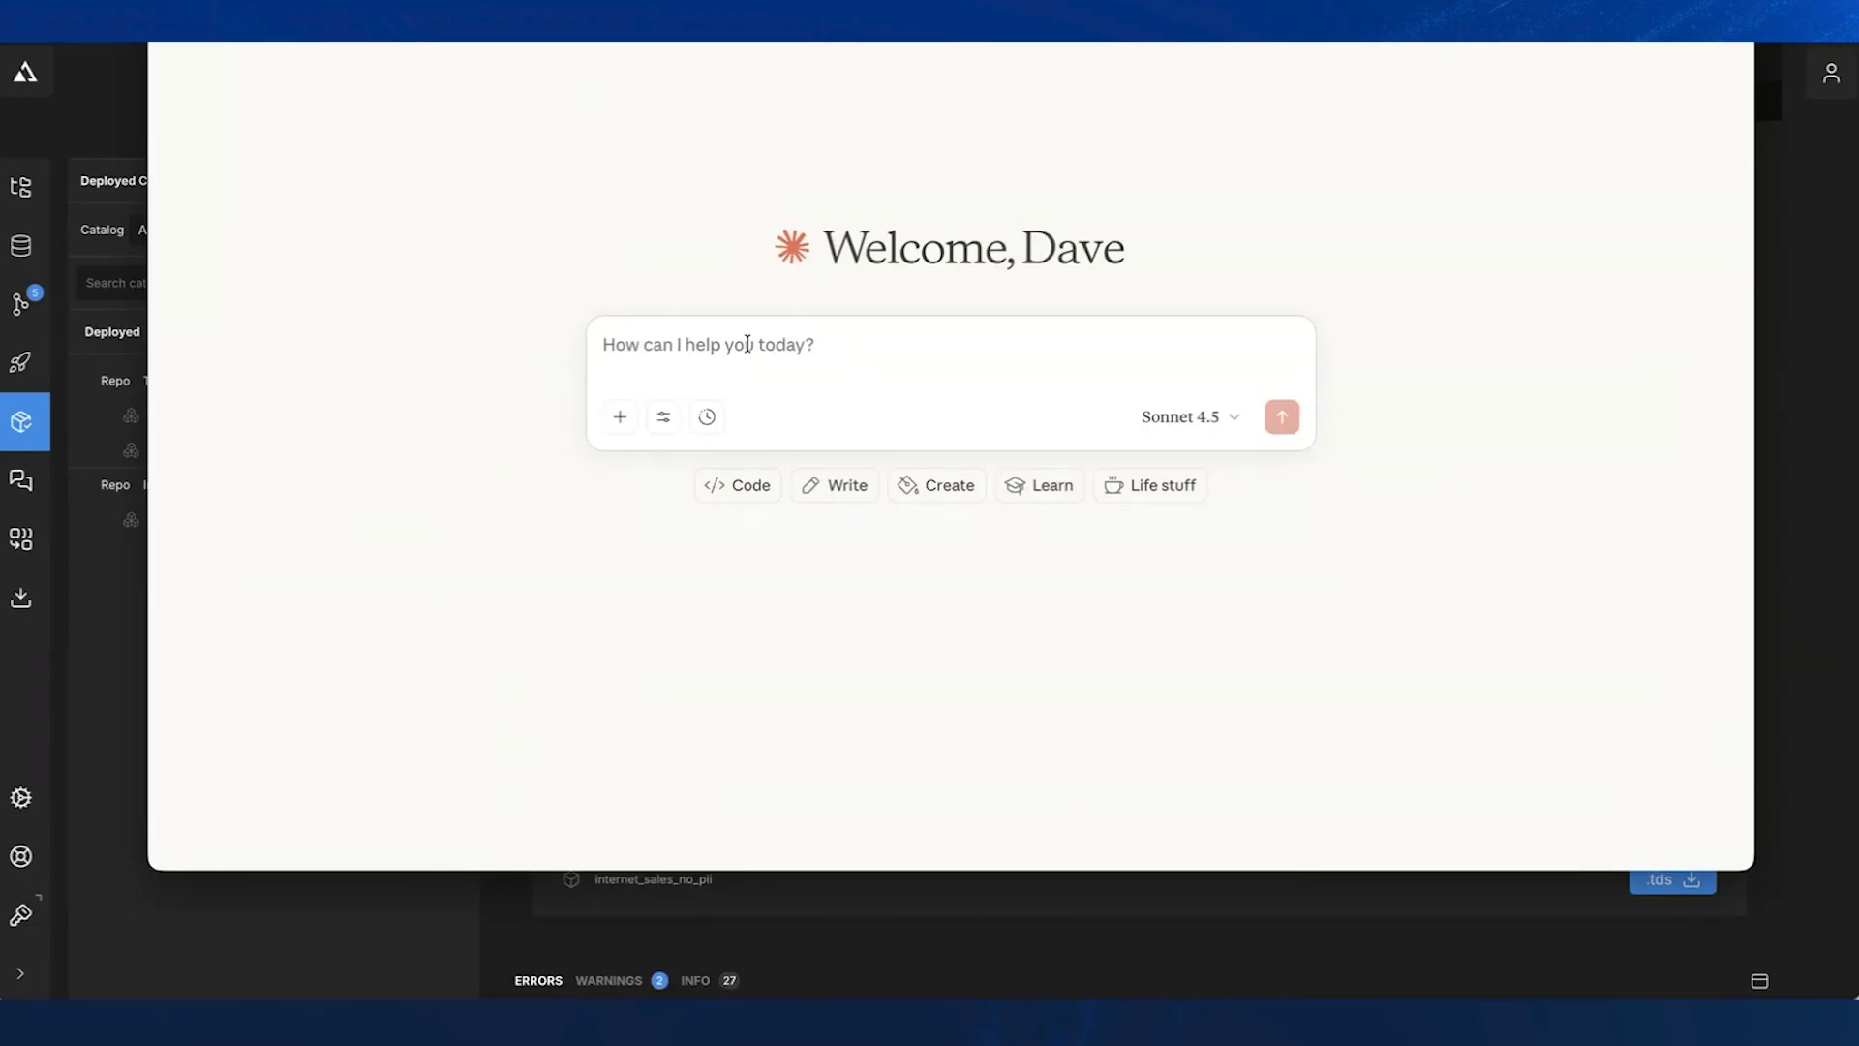
left_click(662, 418)
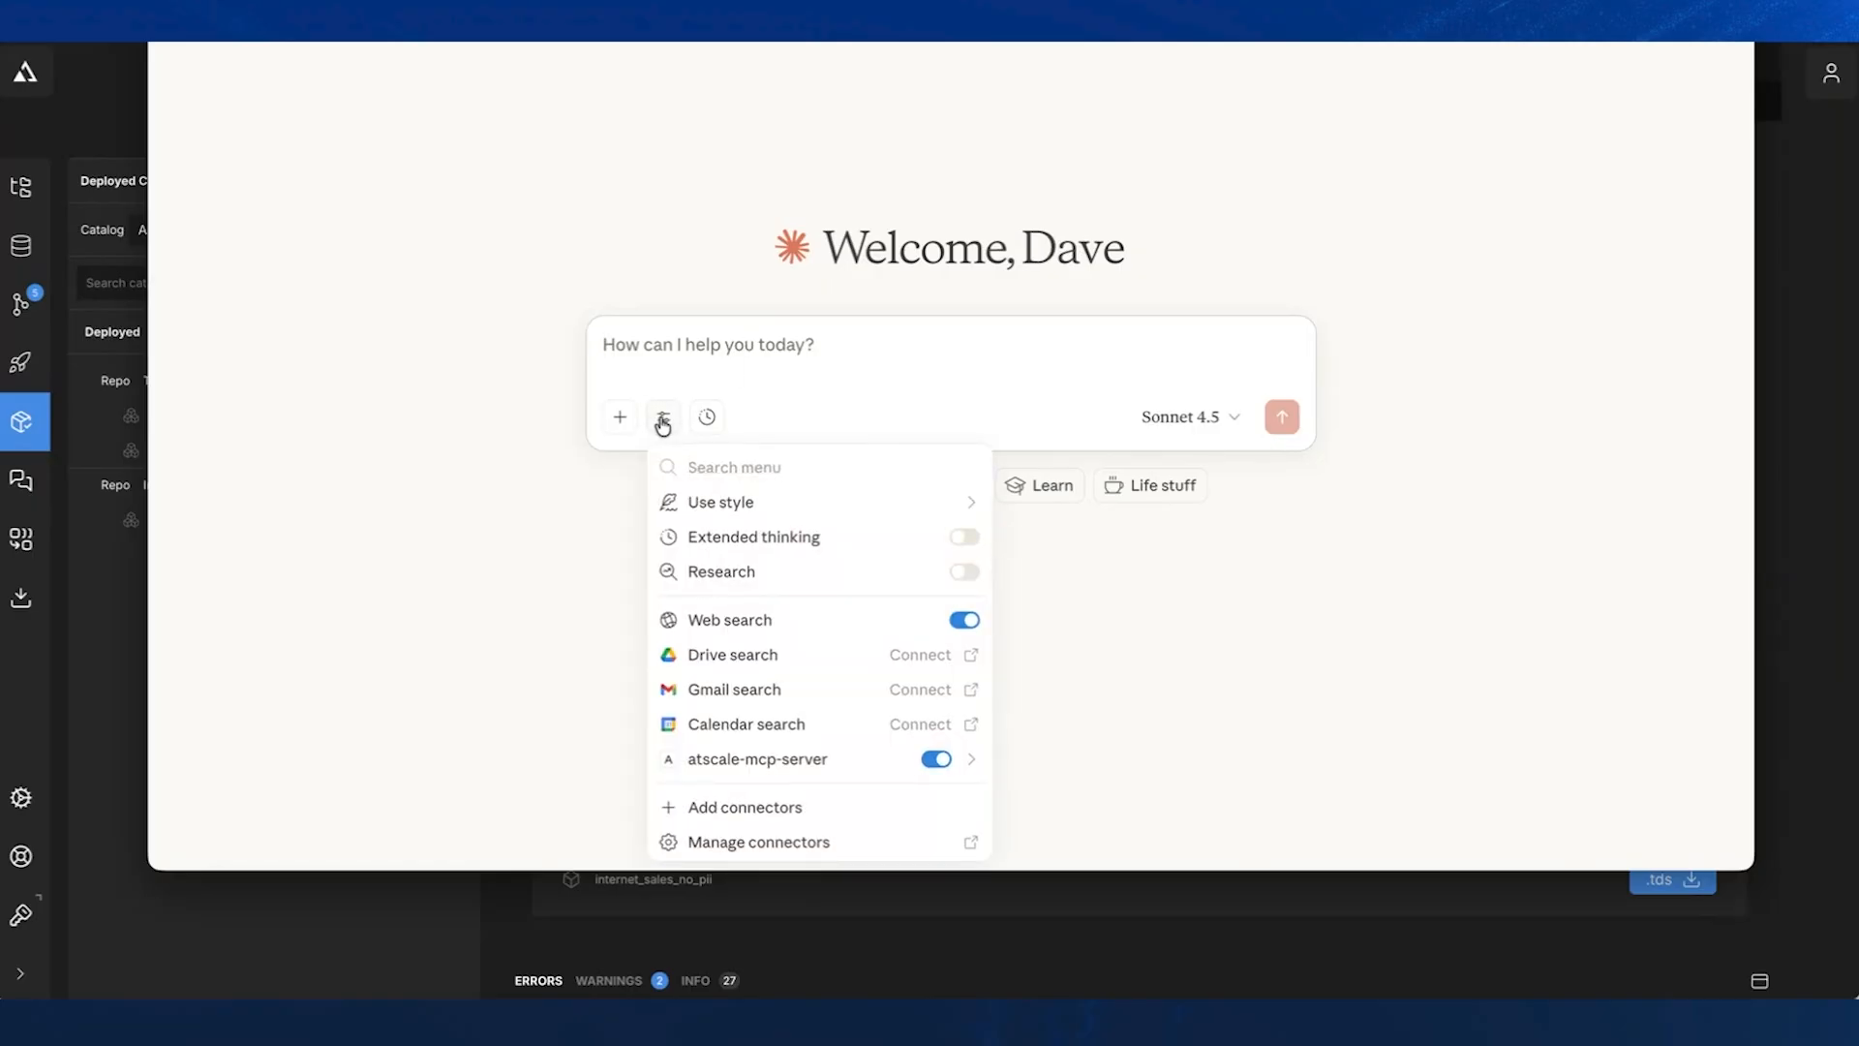
left_click(785, 761)
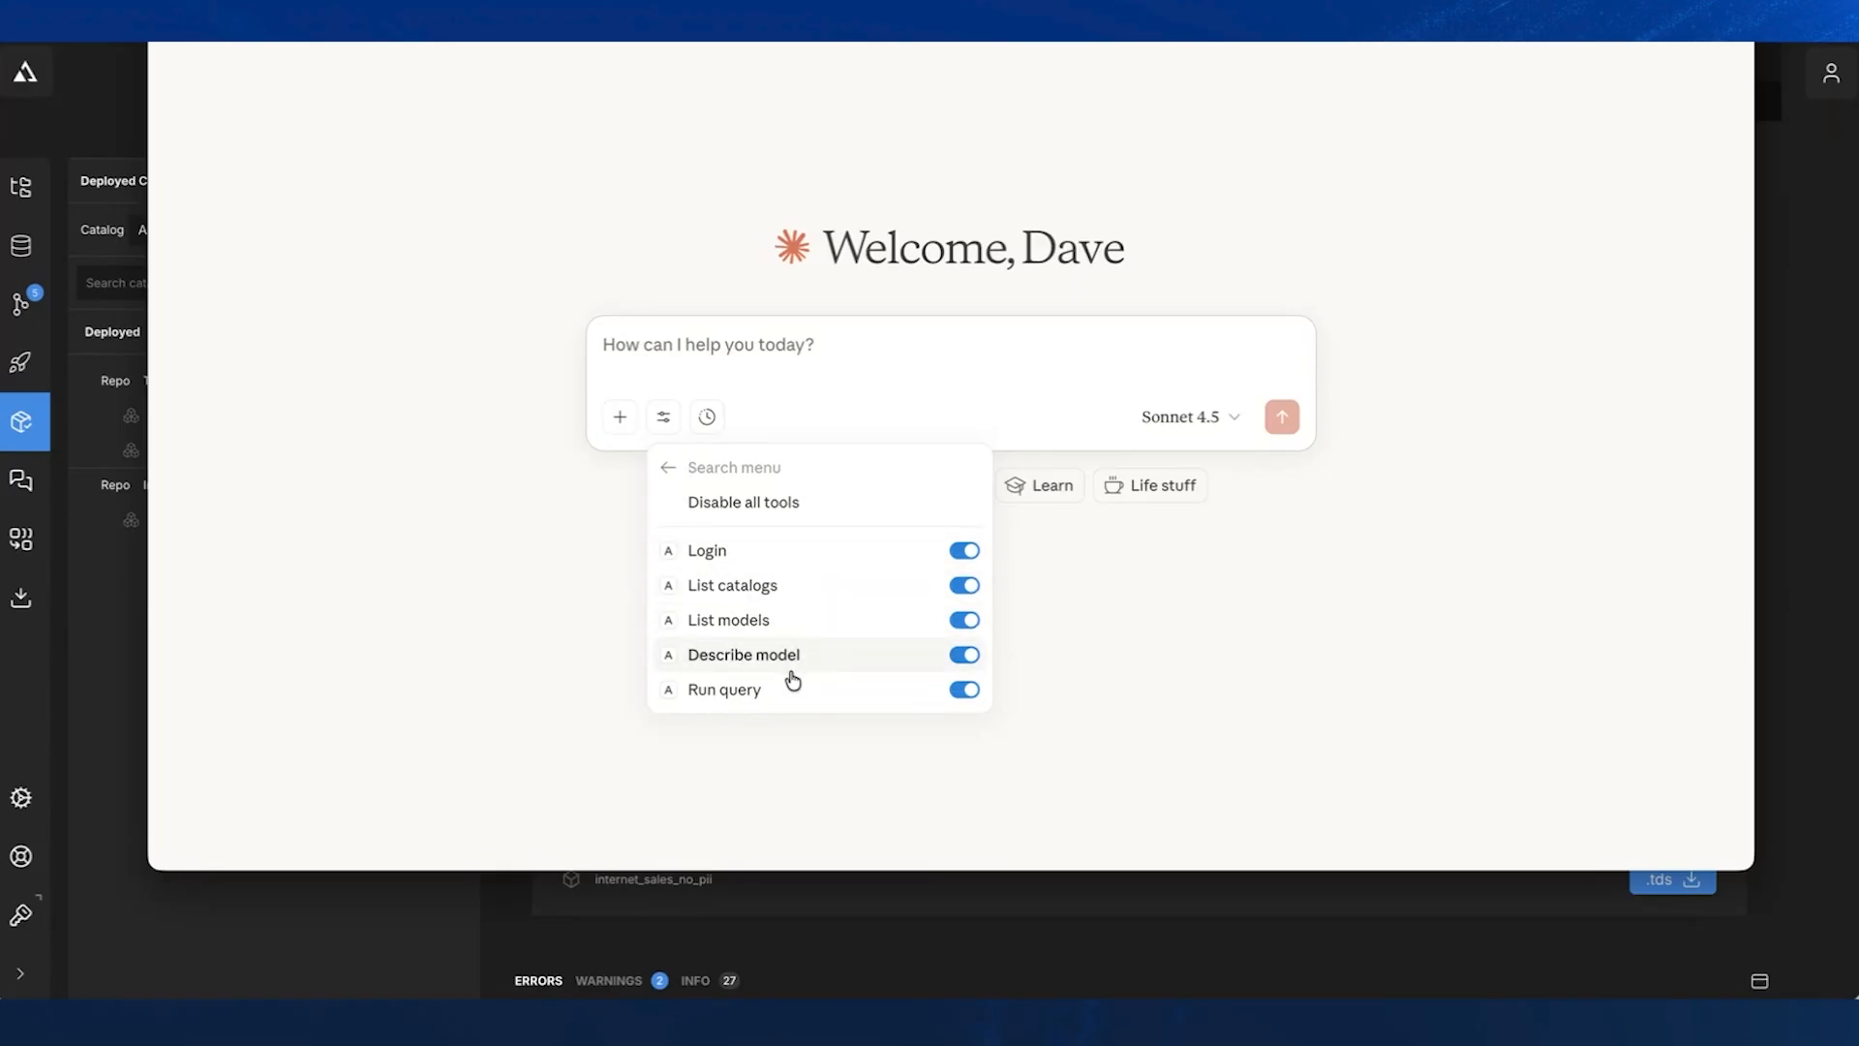
left_click(669, 470)
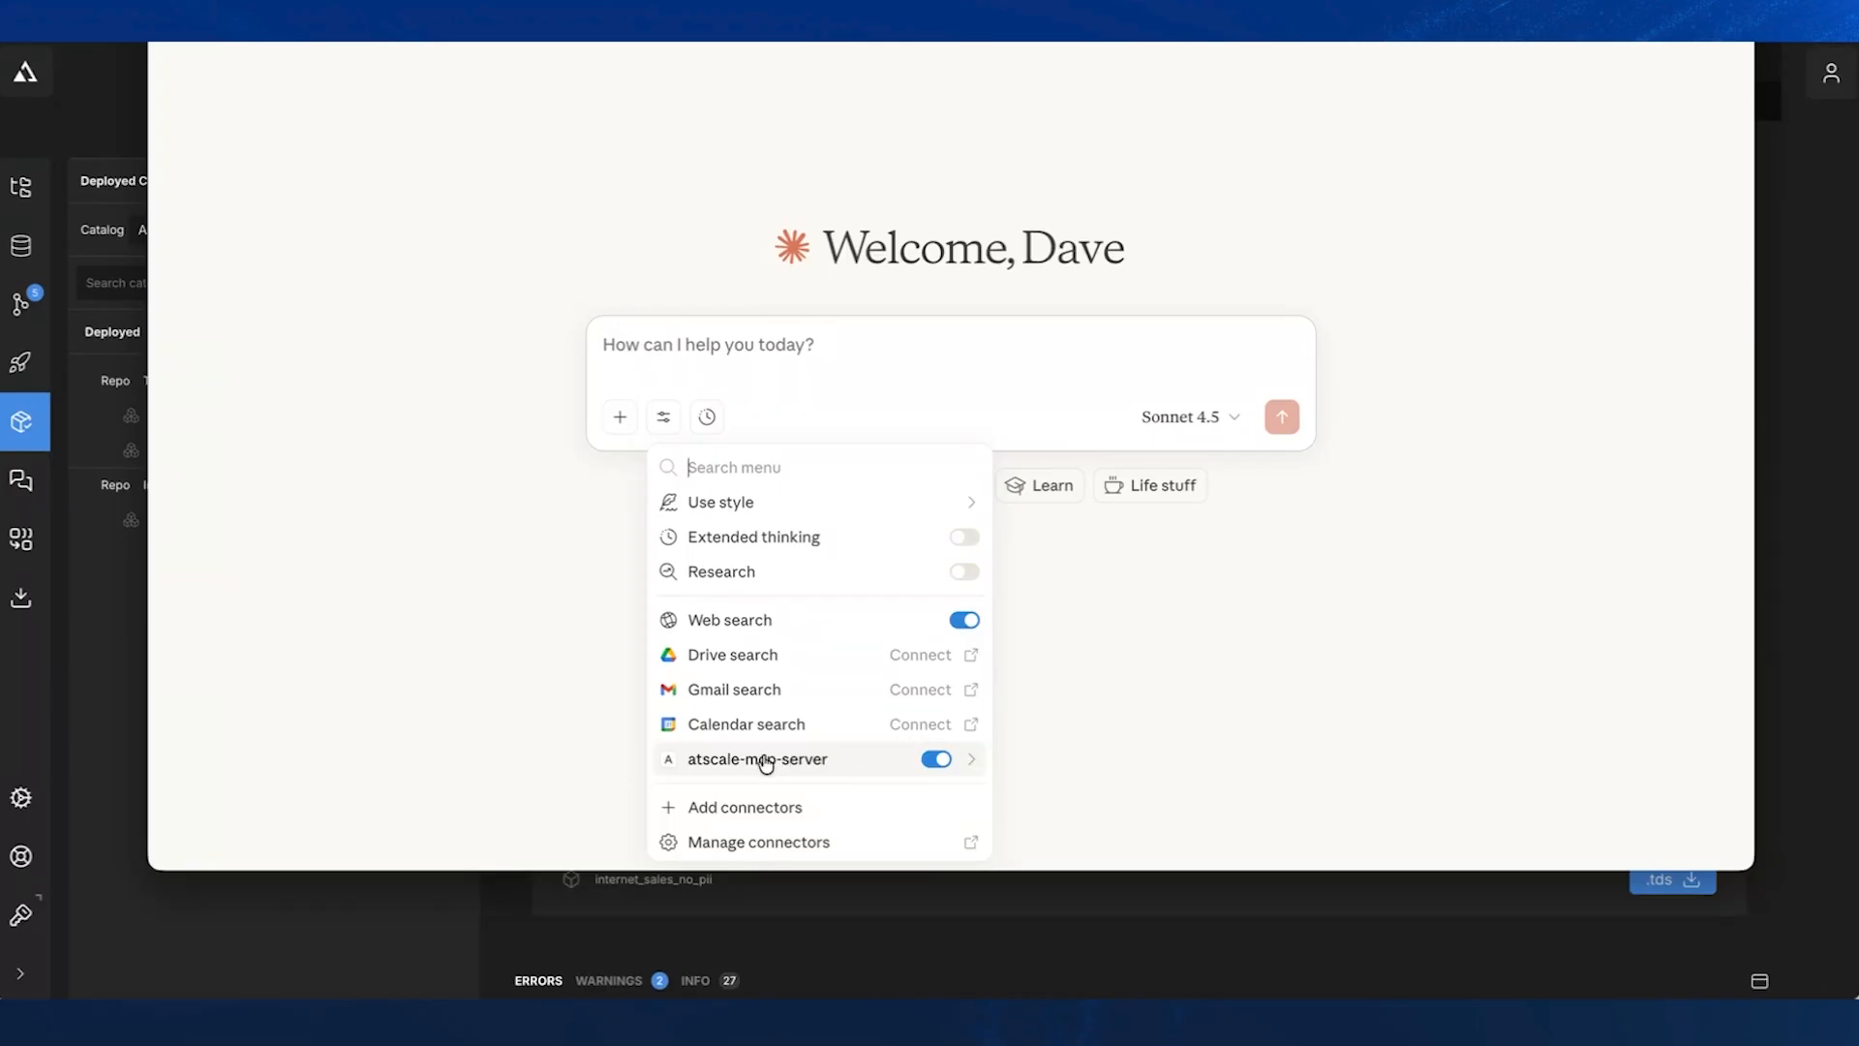
- Send the prompt "show me the atscale models i can query" in a new chat
left_click(853, 356)
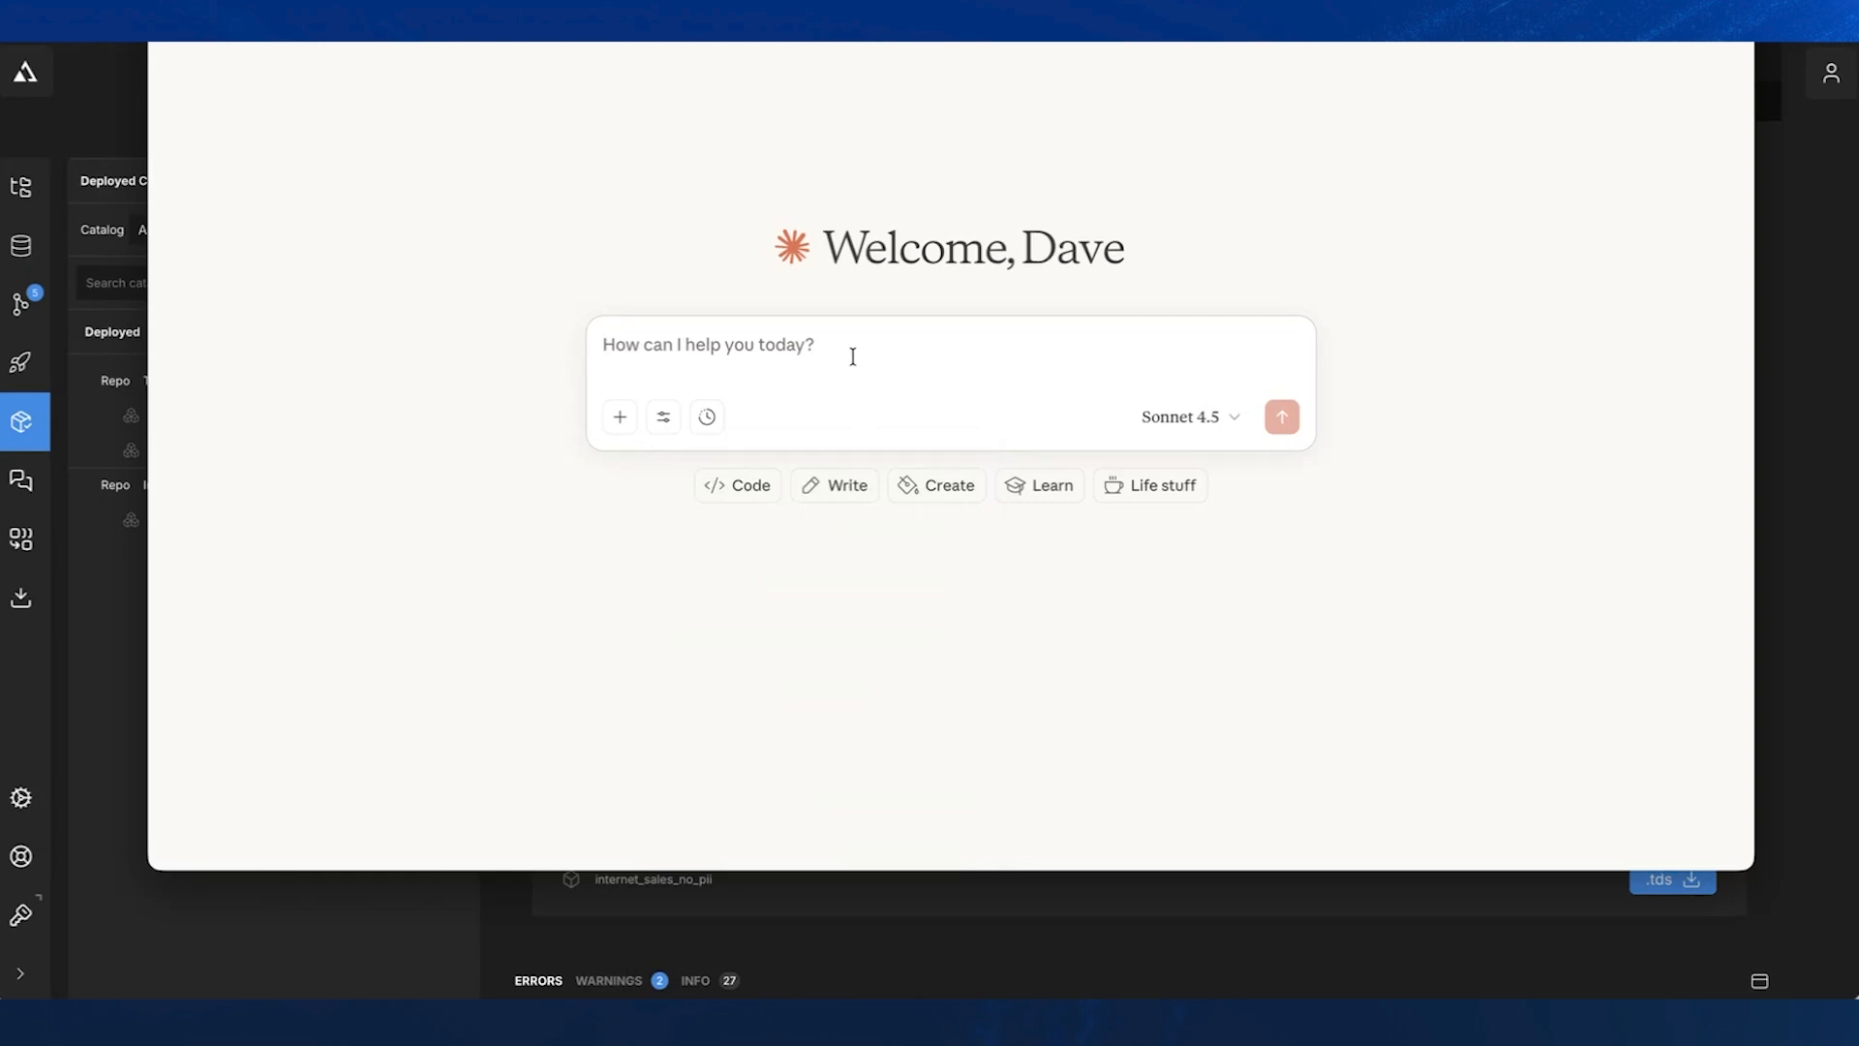
type("show ")
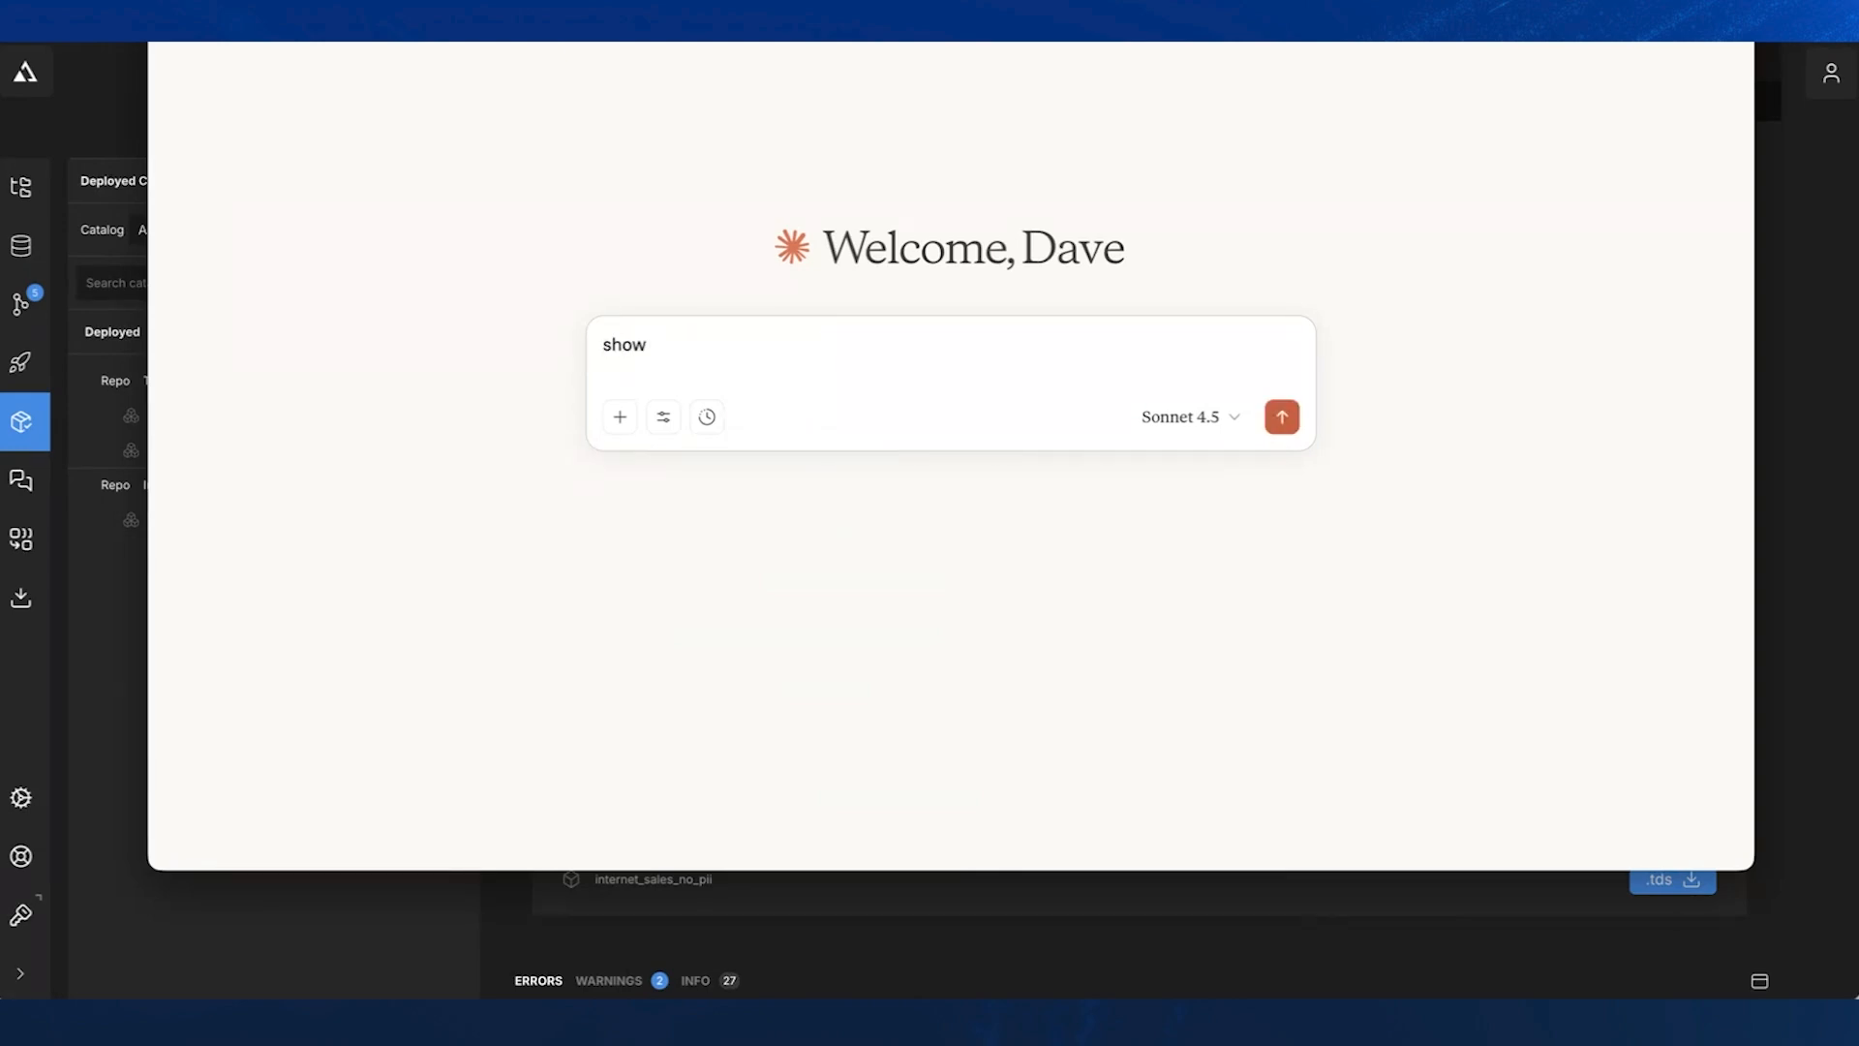
type("me the atscale models i can que")
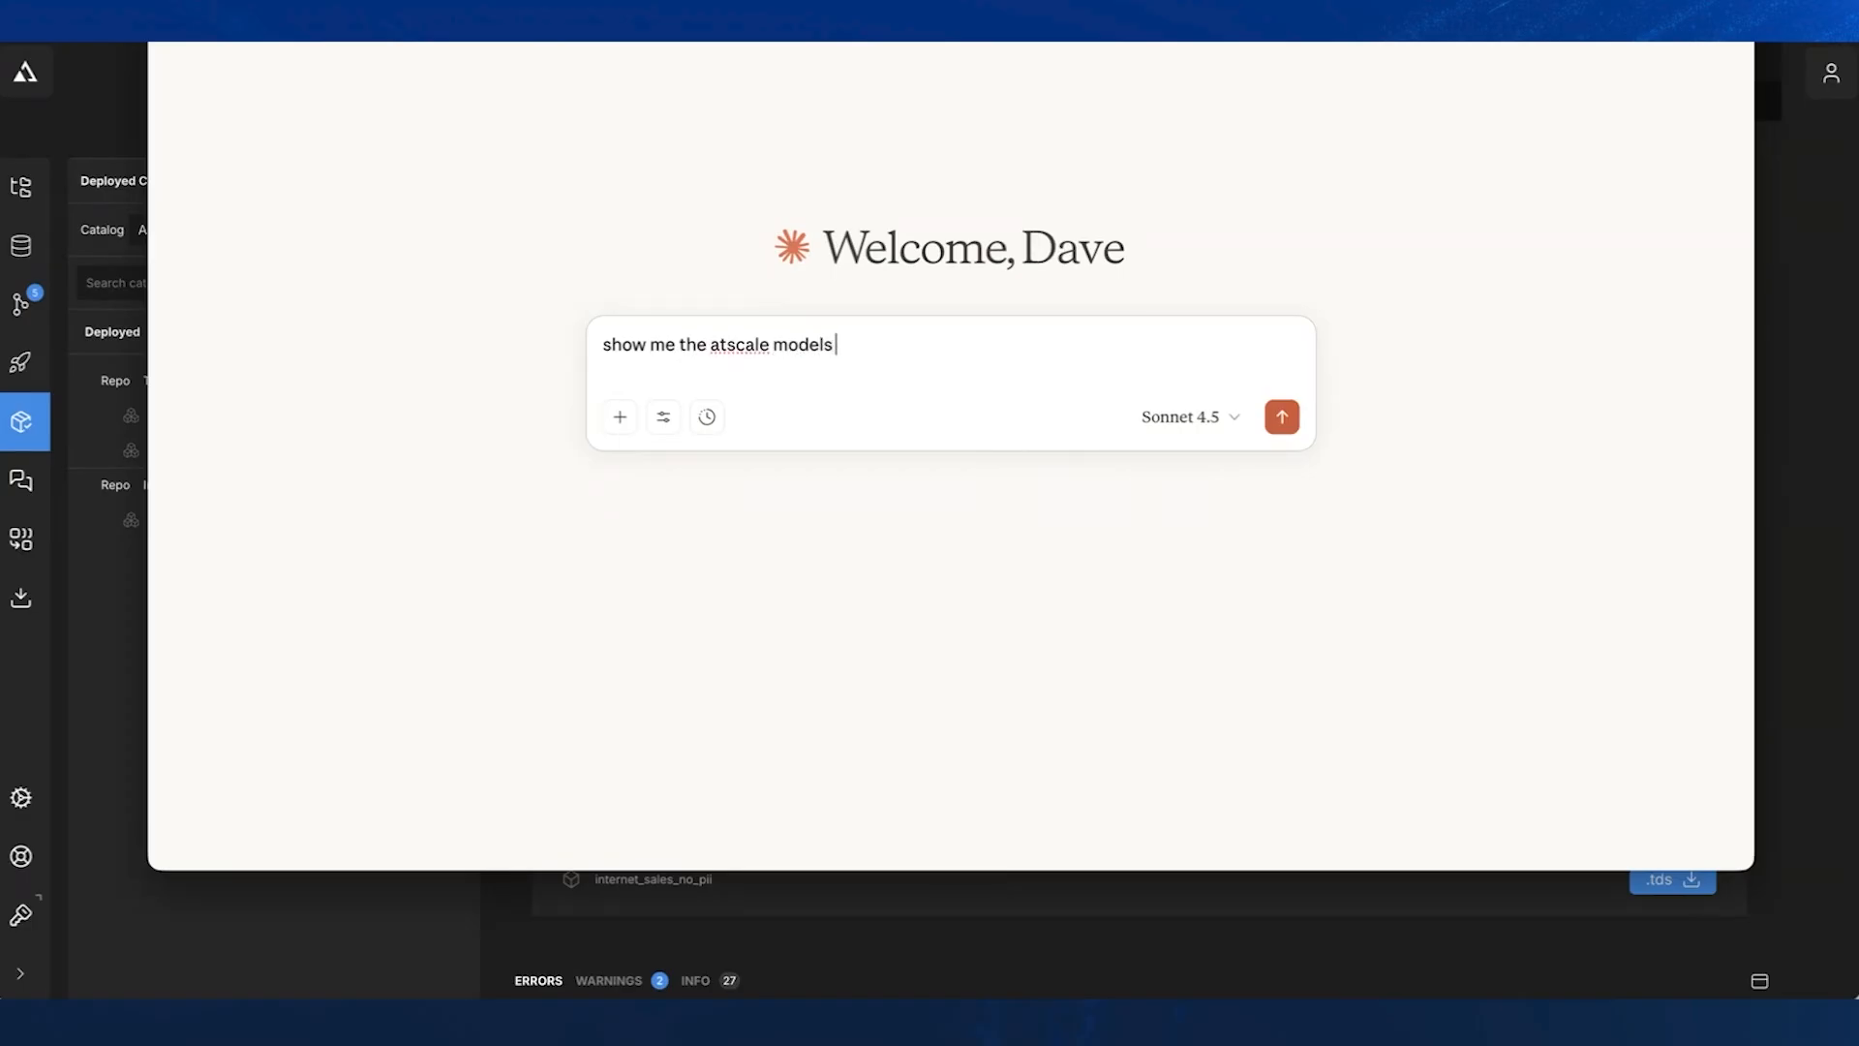
type("ry")
key("Return")
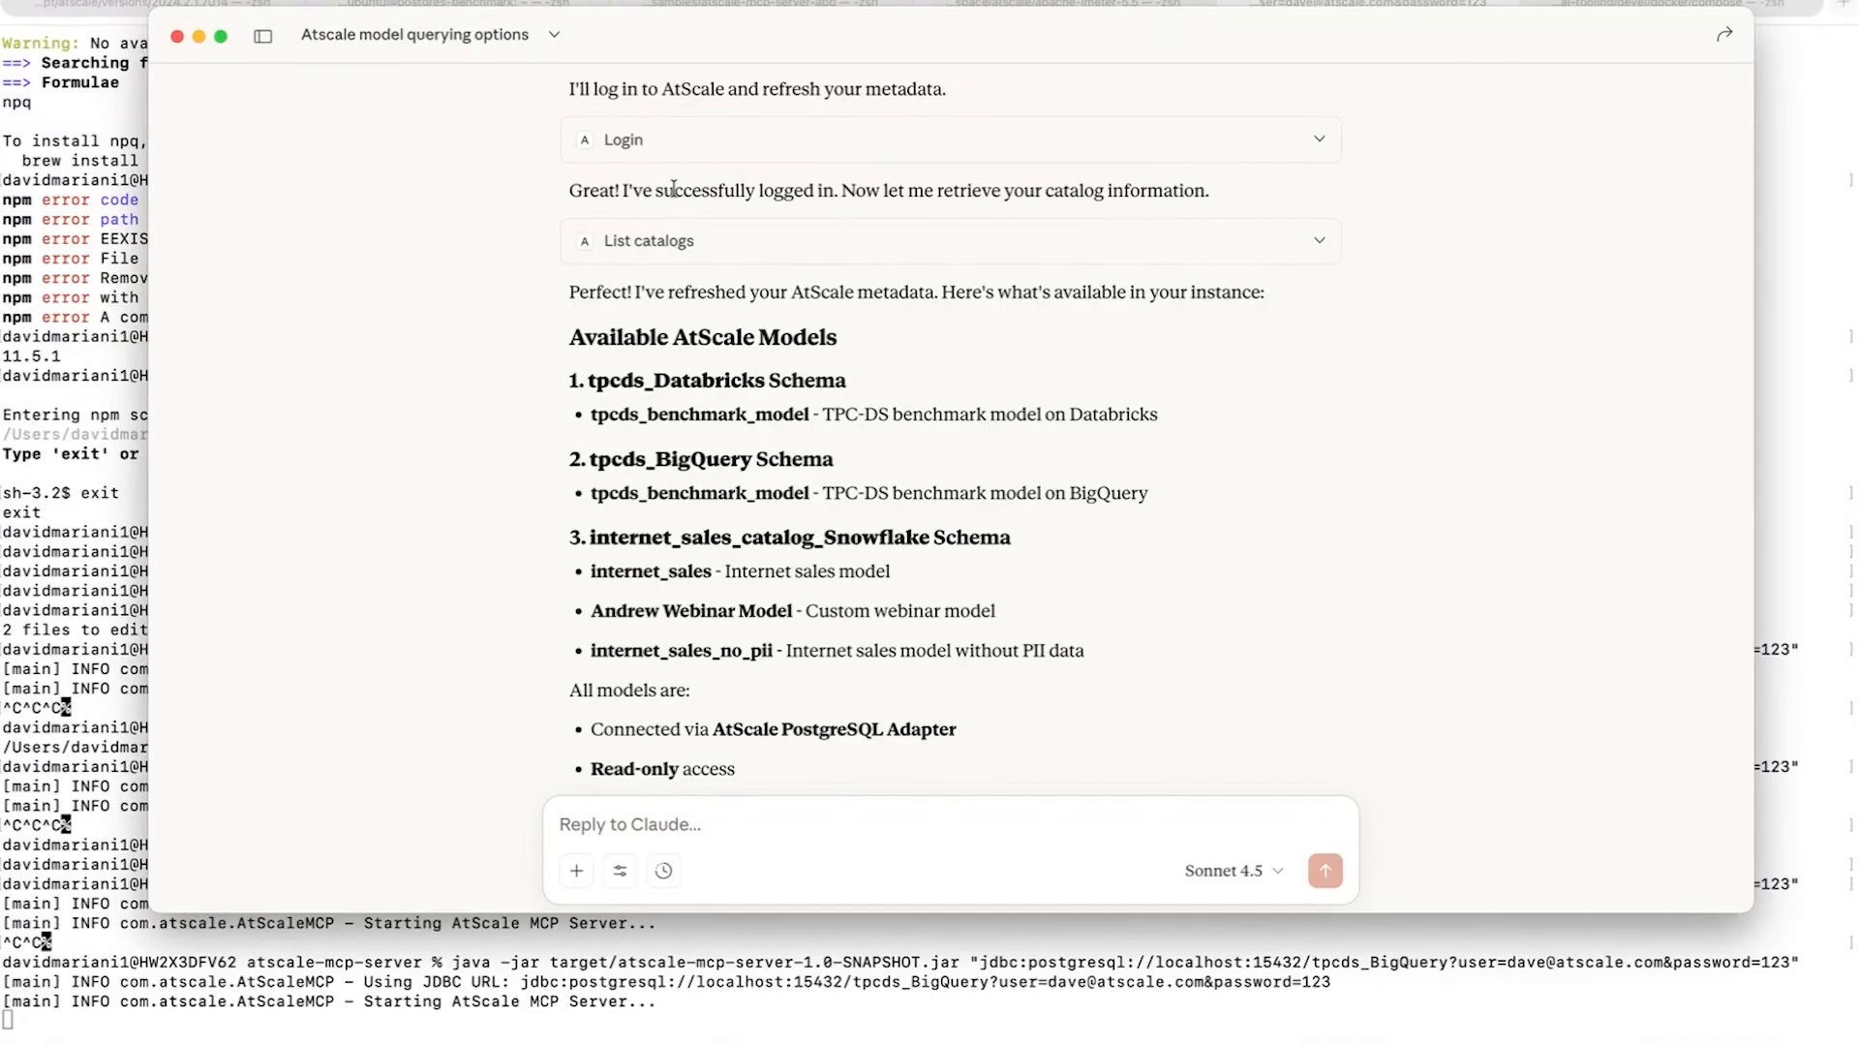
- Review the available AtScale models in the reply and highlight the webinar model in the internet_sales_catalog_Snowflake schema
scroll(674, 189, "down", 2)
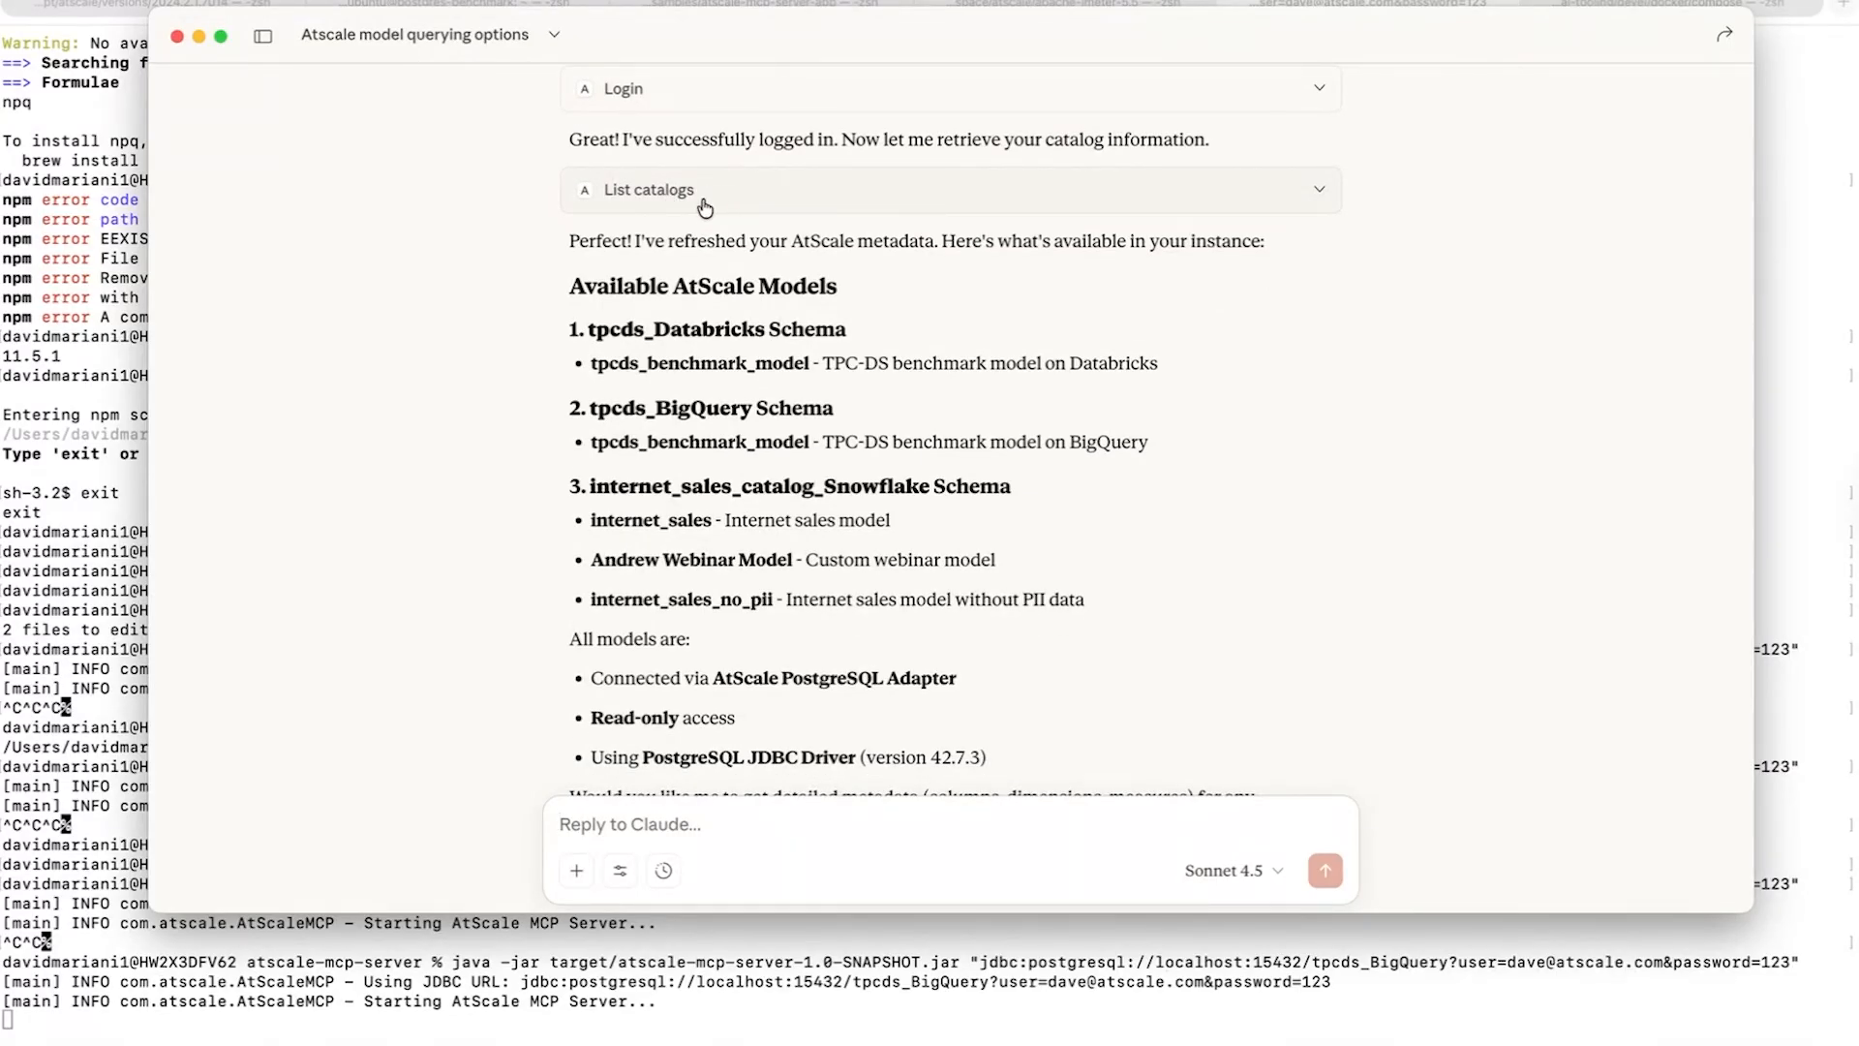
scroll(704, 208, "down", 6)
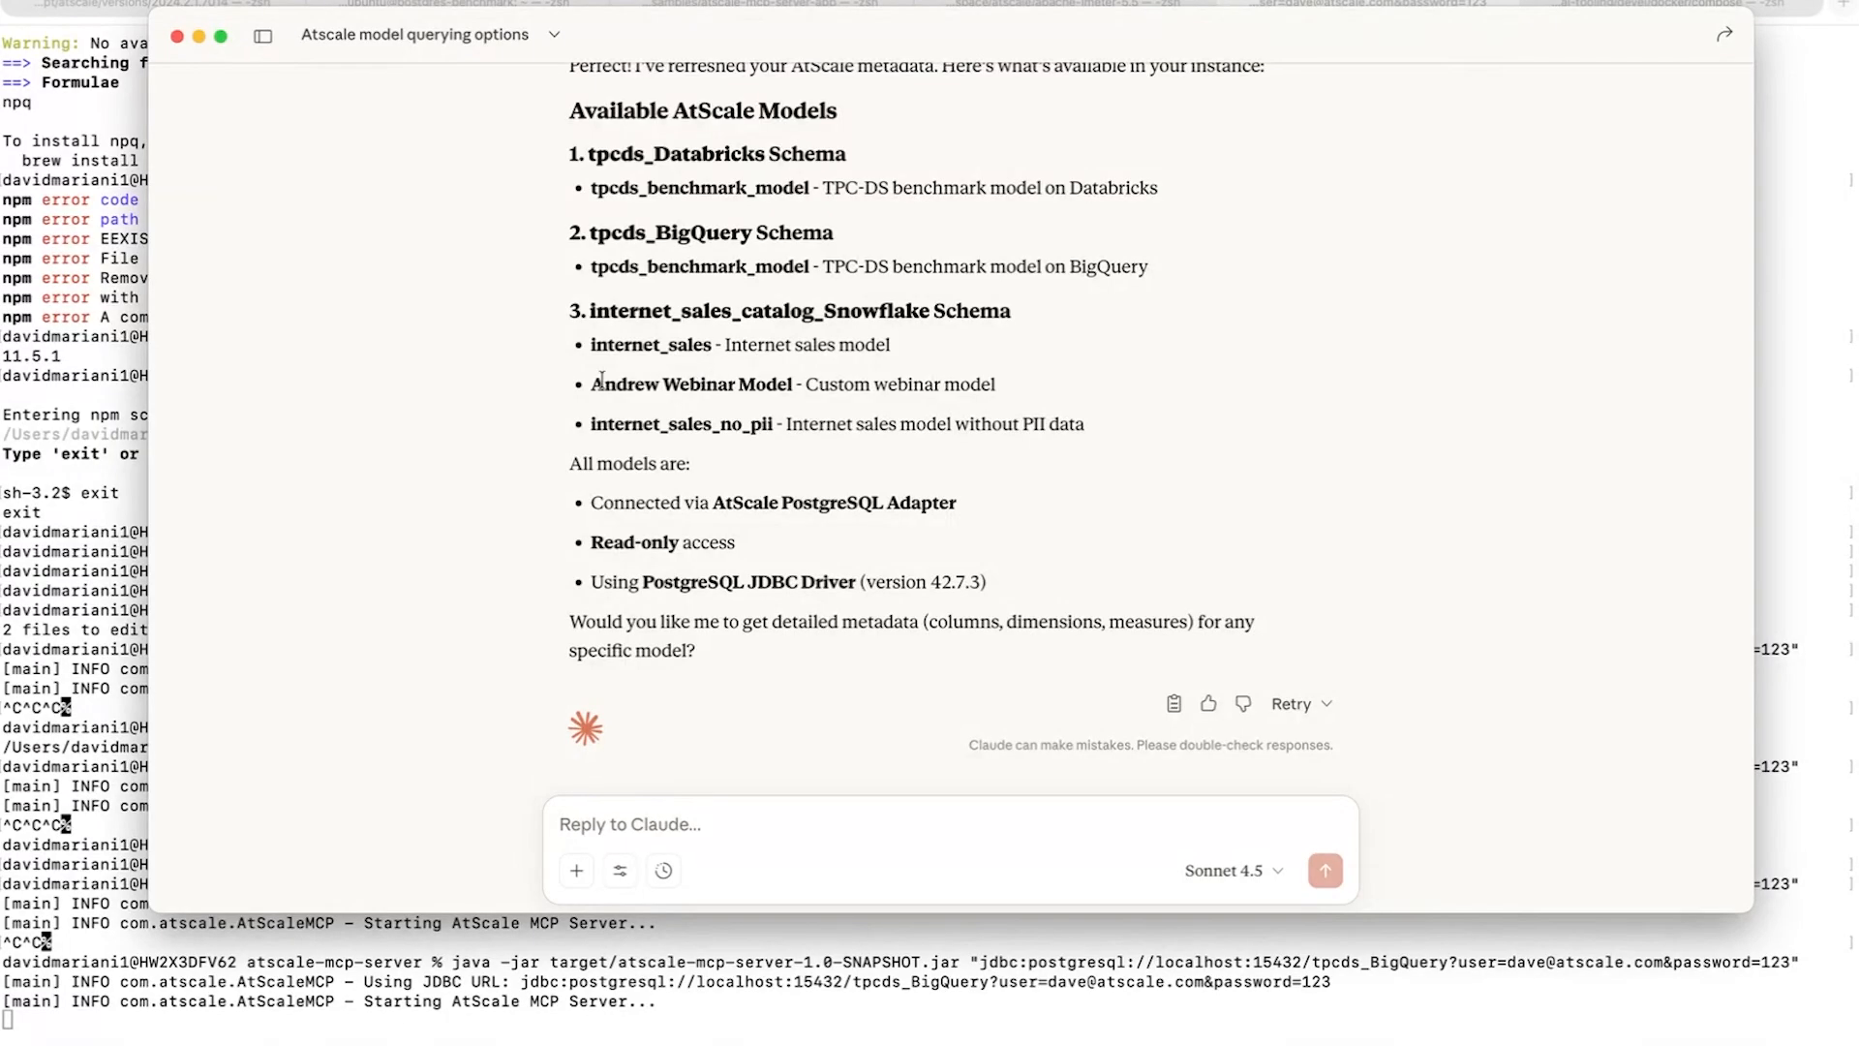
left_click_drag(591, 384, 787, 388)
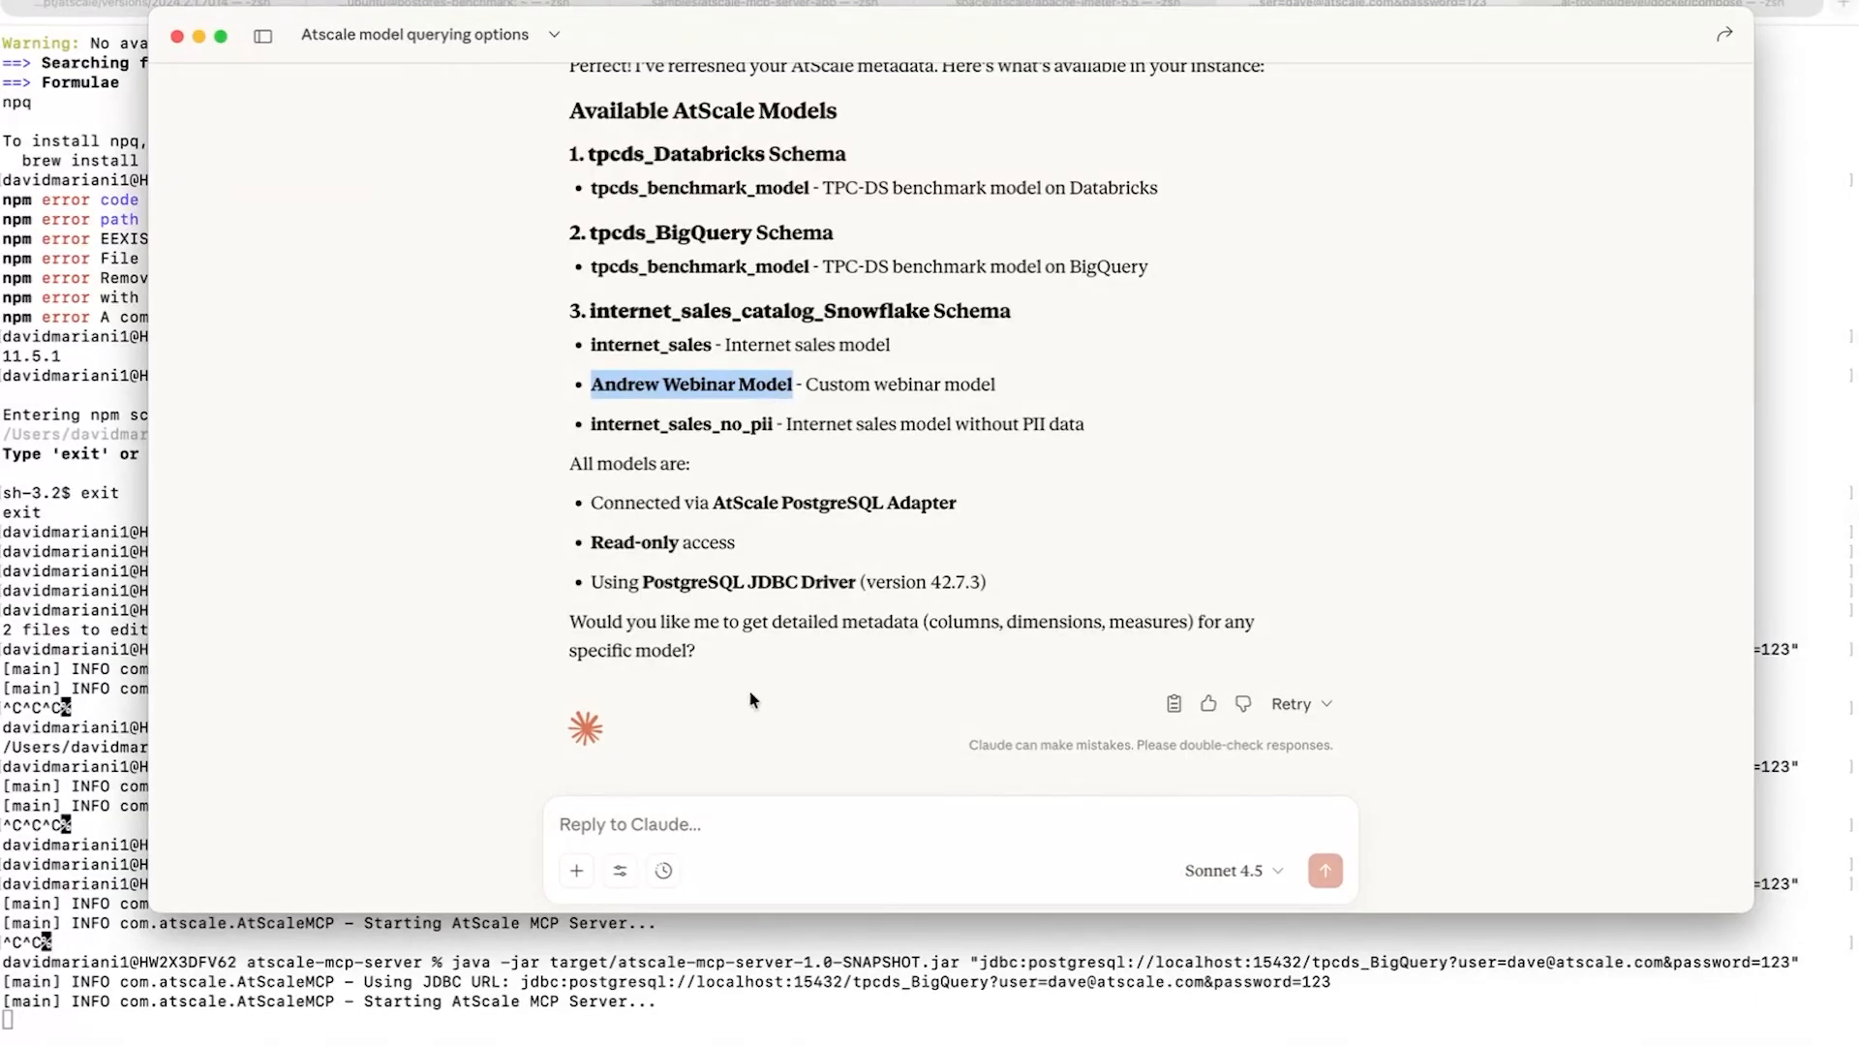
- Ask Claude to show sales by product for Canada using the new webinar model
left_click(719, 828)
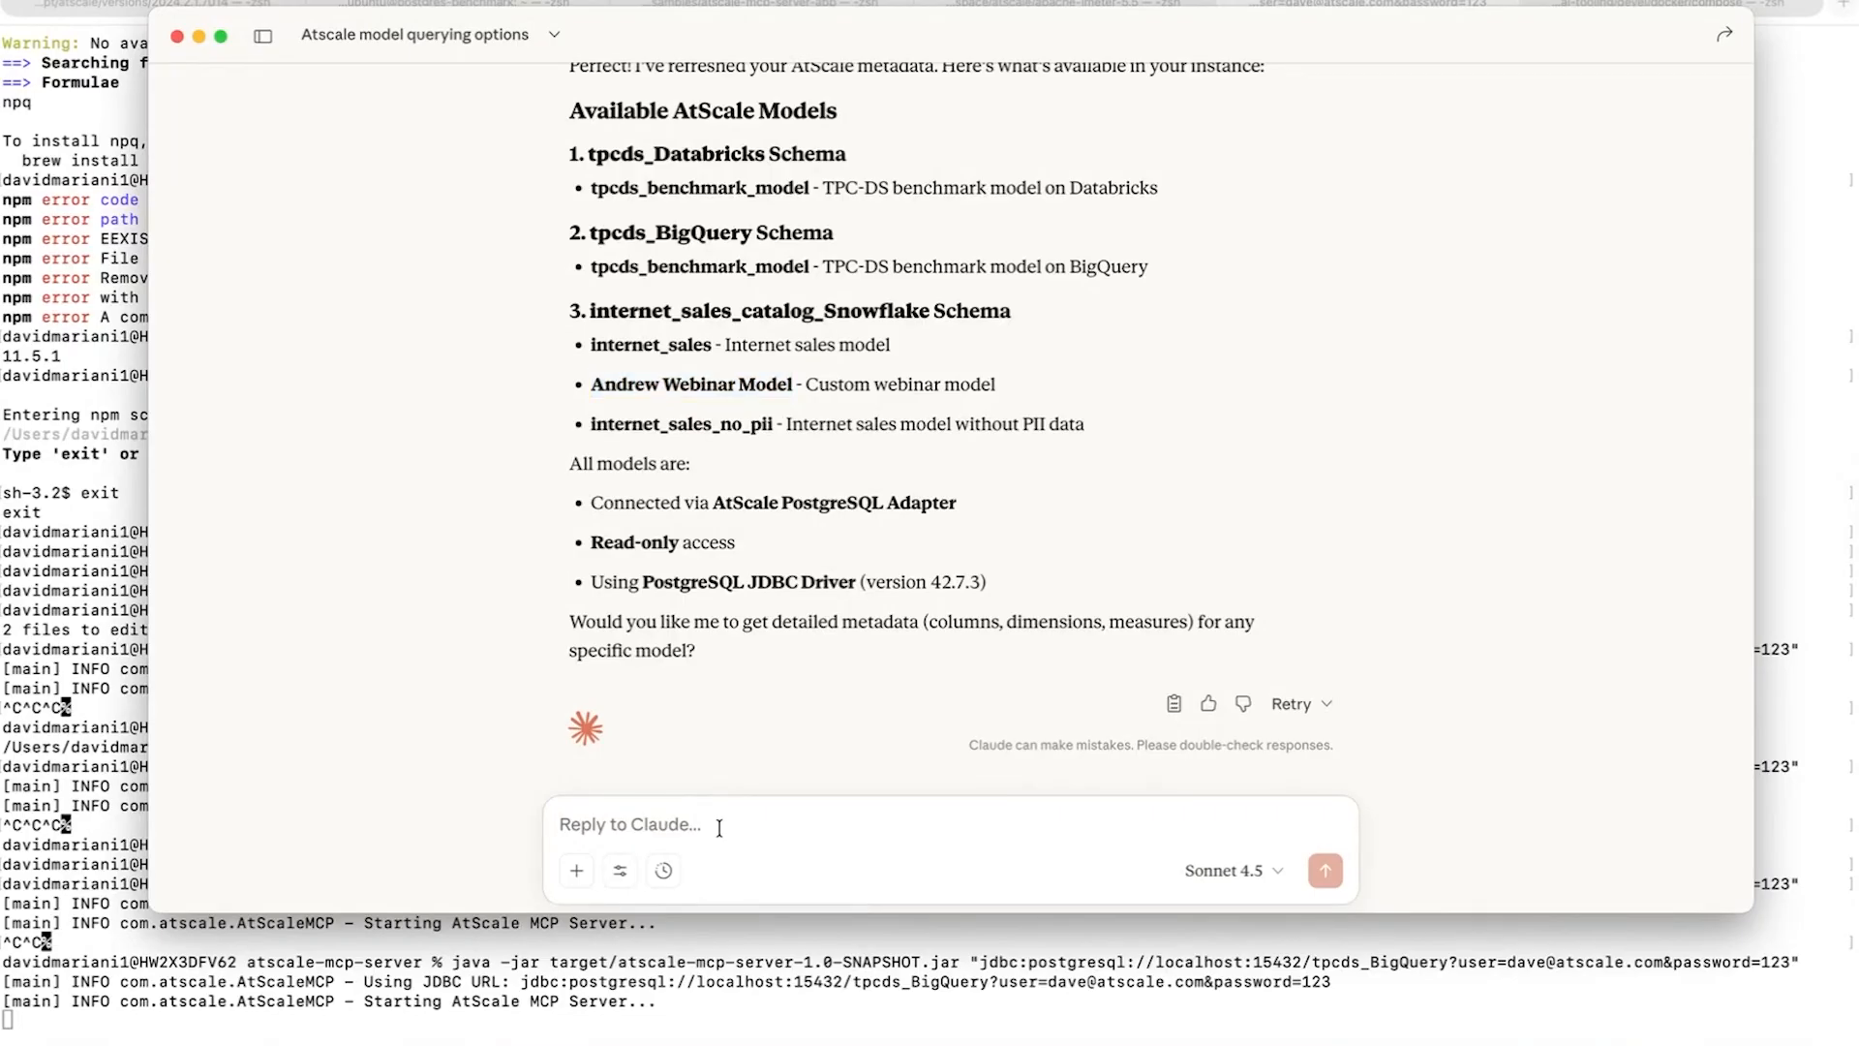
type("using the an")
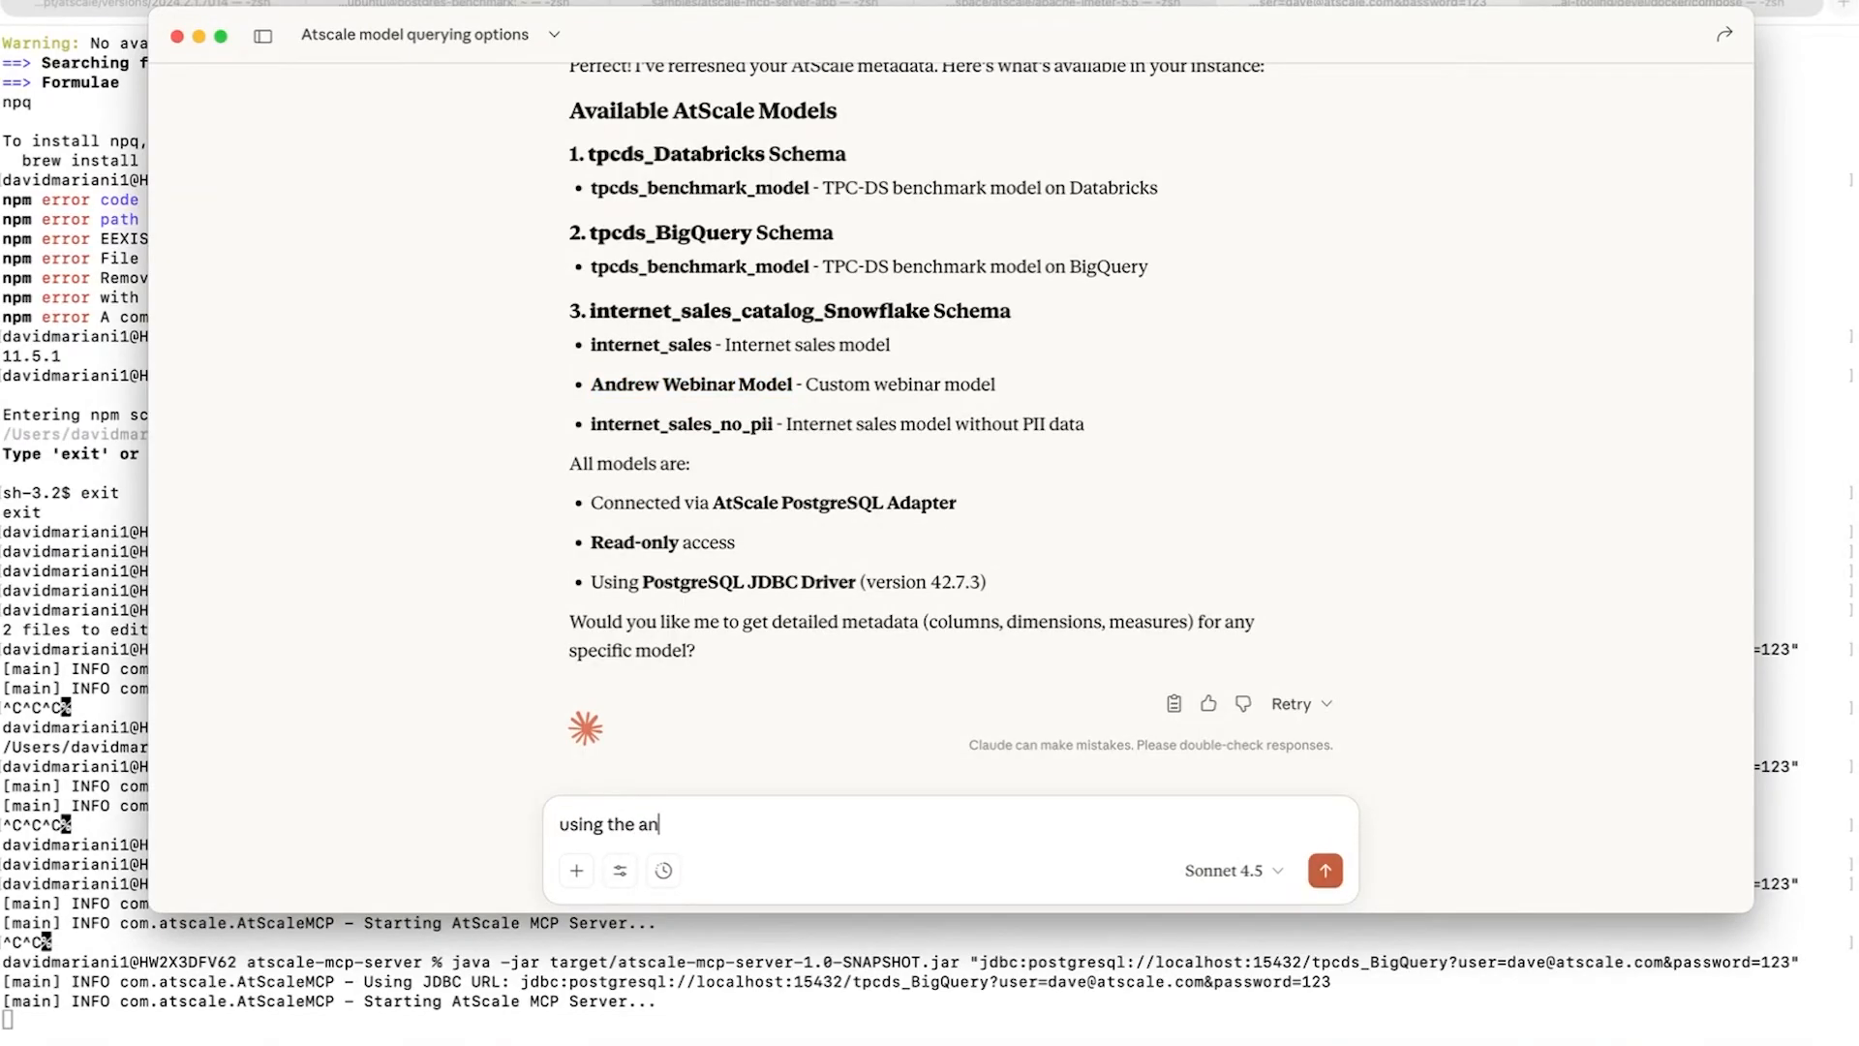
type("drew model, show me sal")
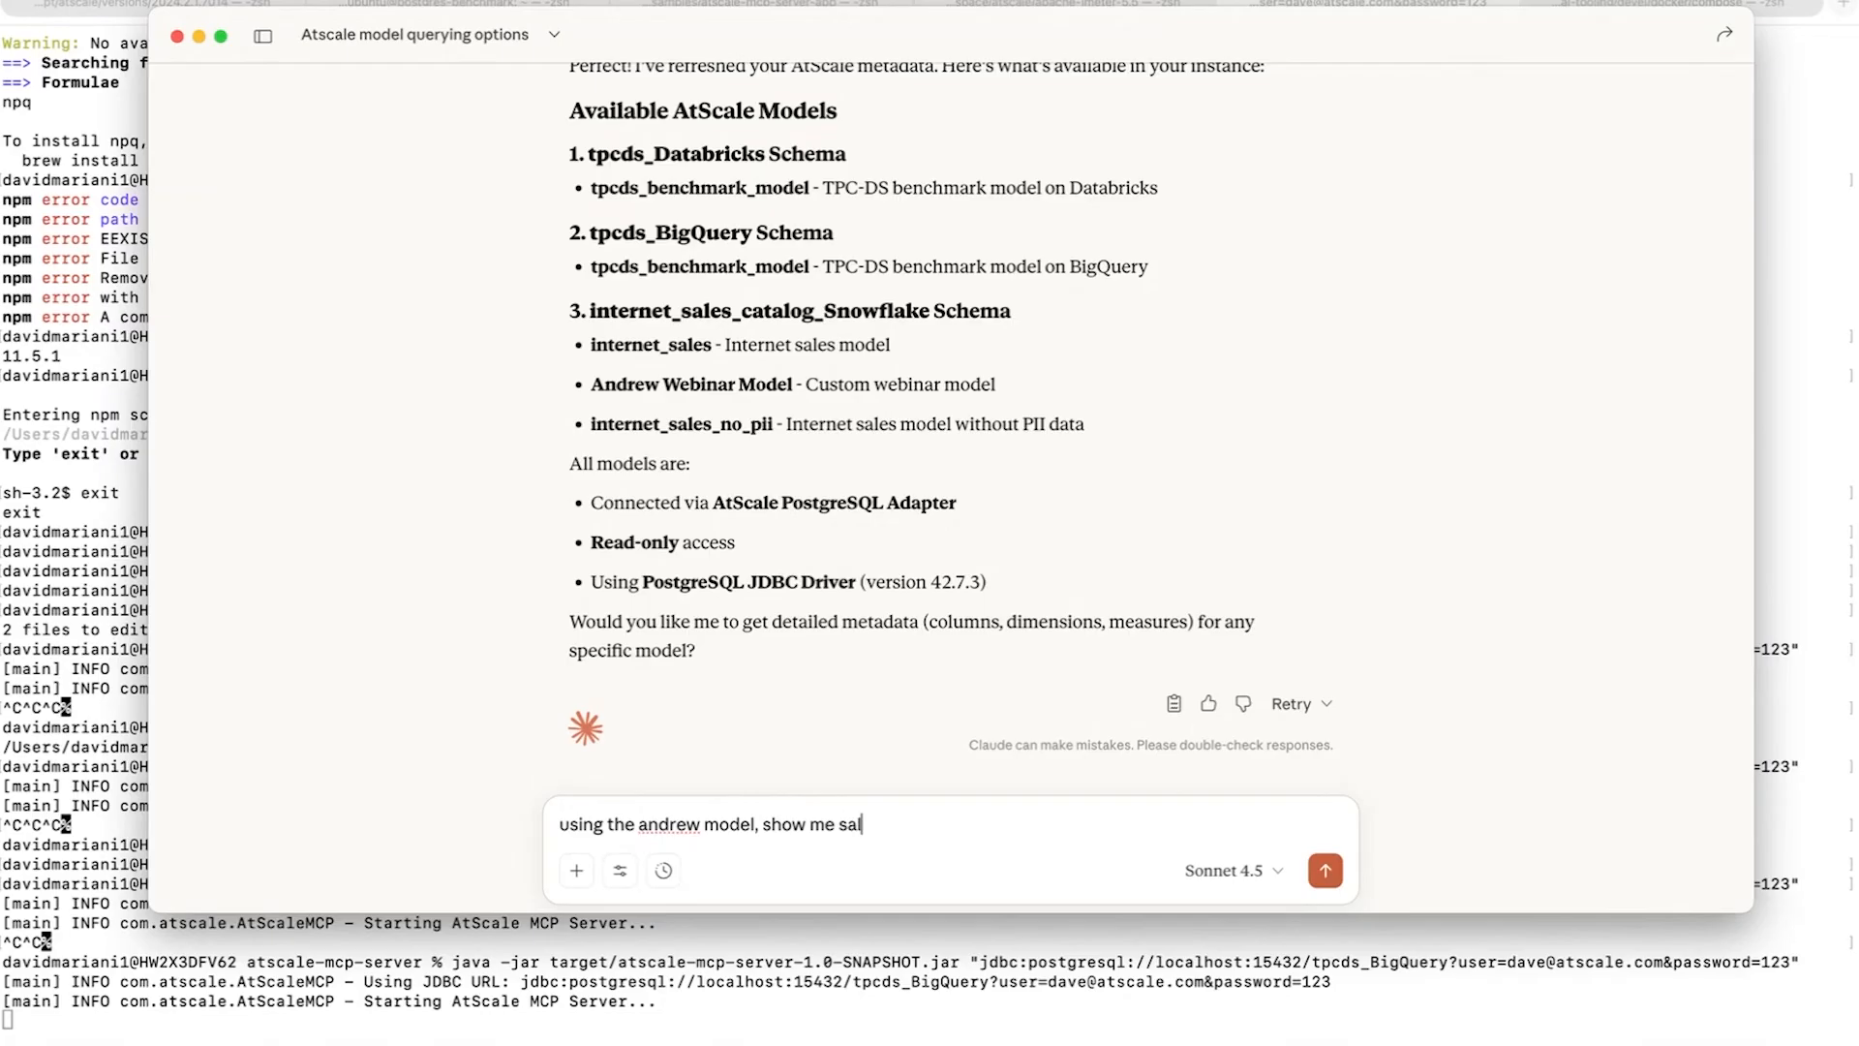
type("es by product for Canada")
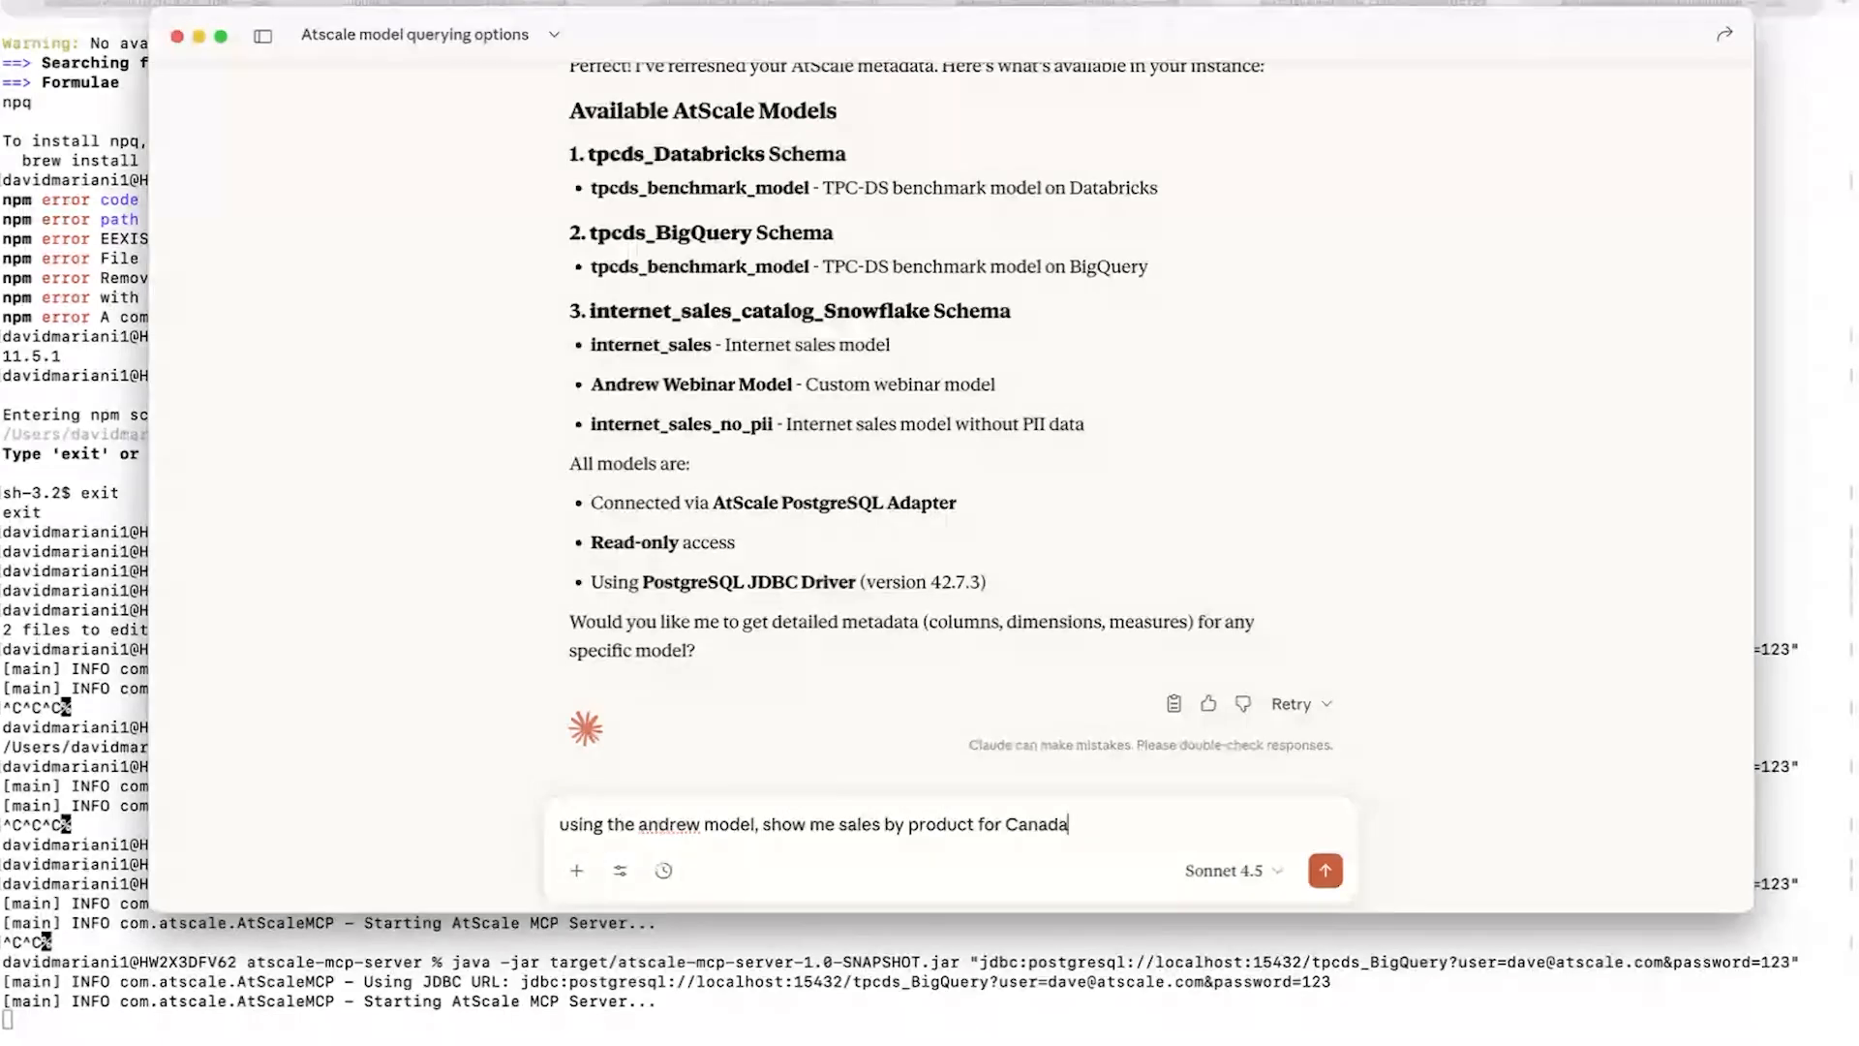
key("Return")
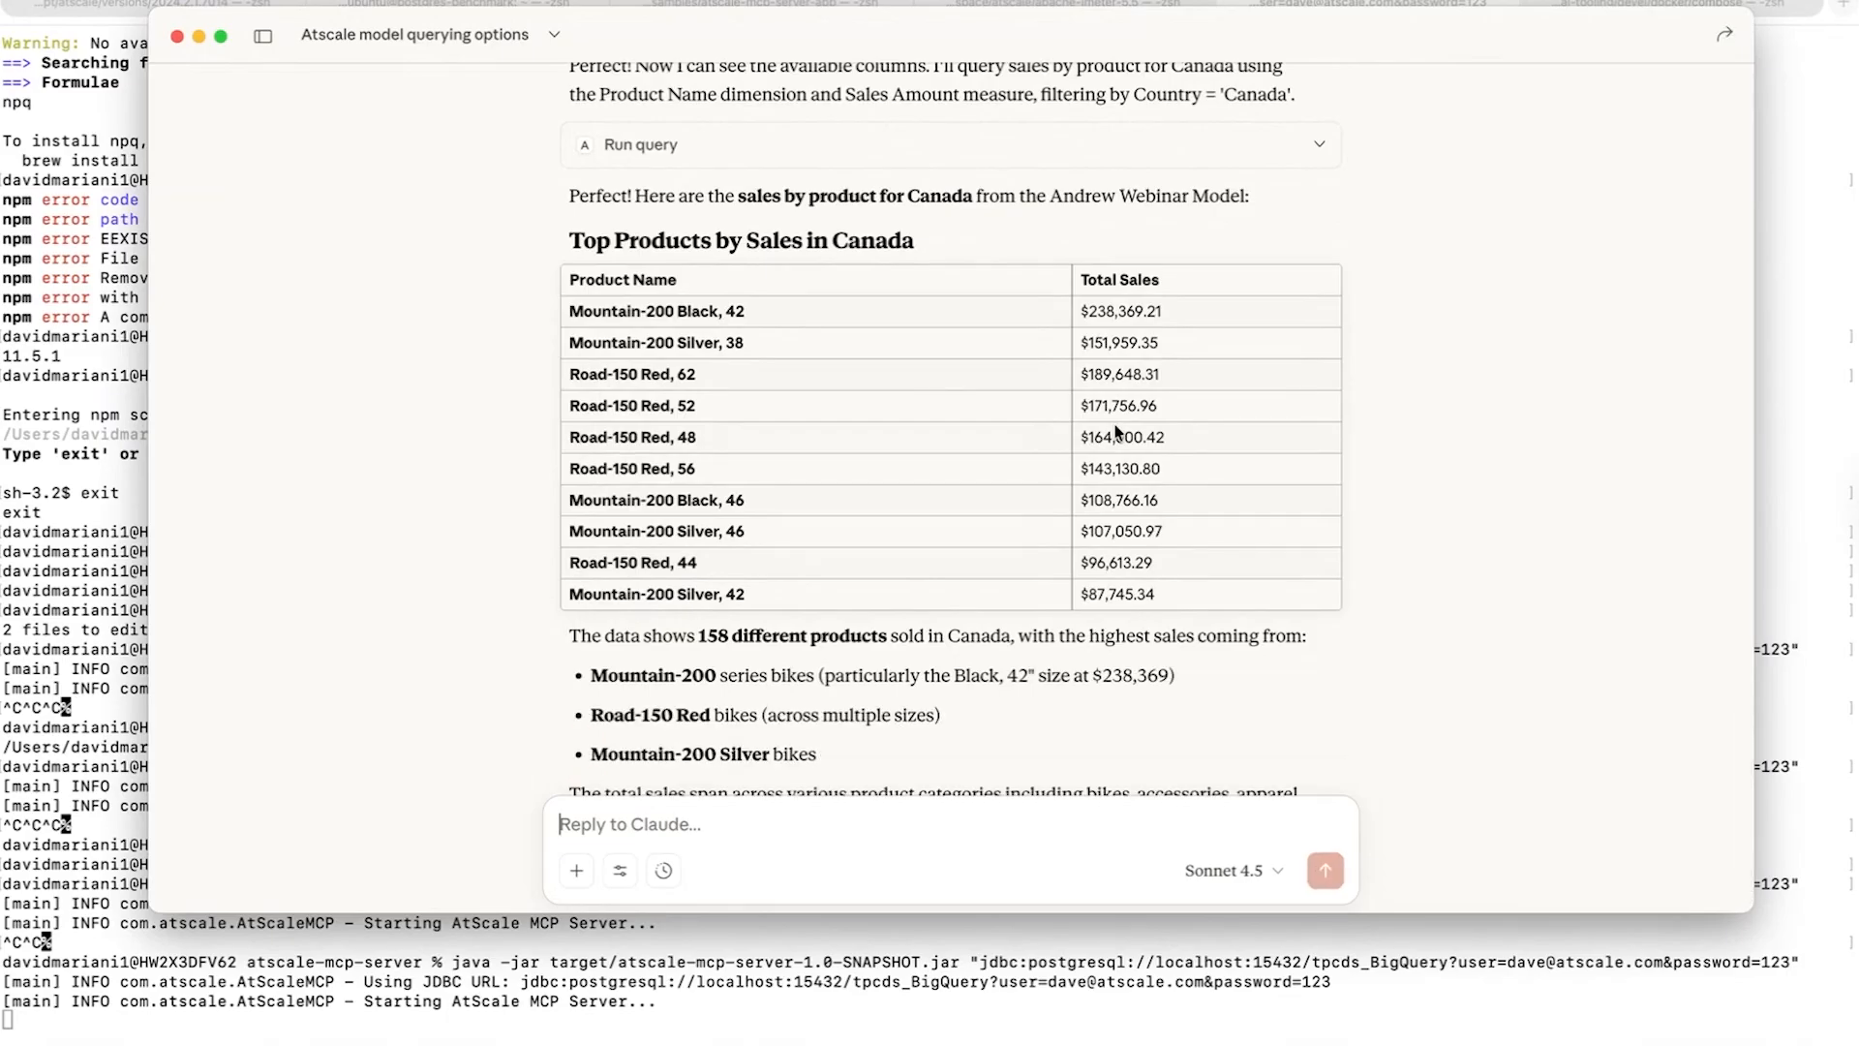
- Examine the Canada sales-by-product table, its summary, and the model description and query calls behind it
scroll(1119, 431, "down", 3)
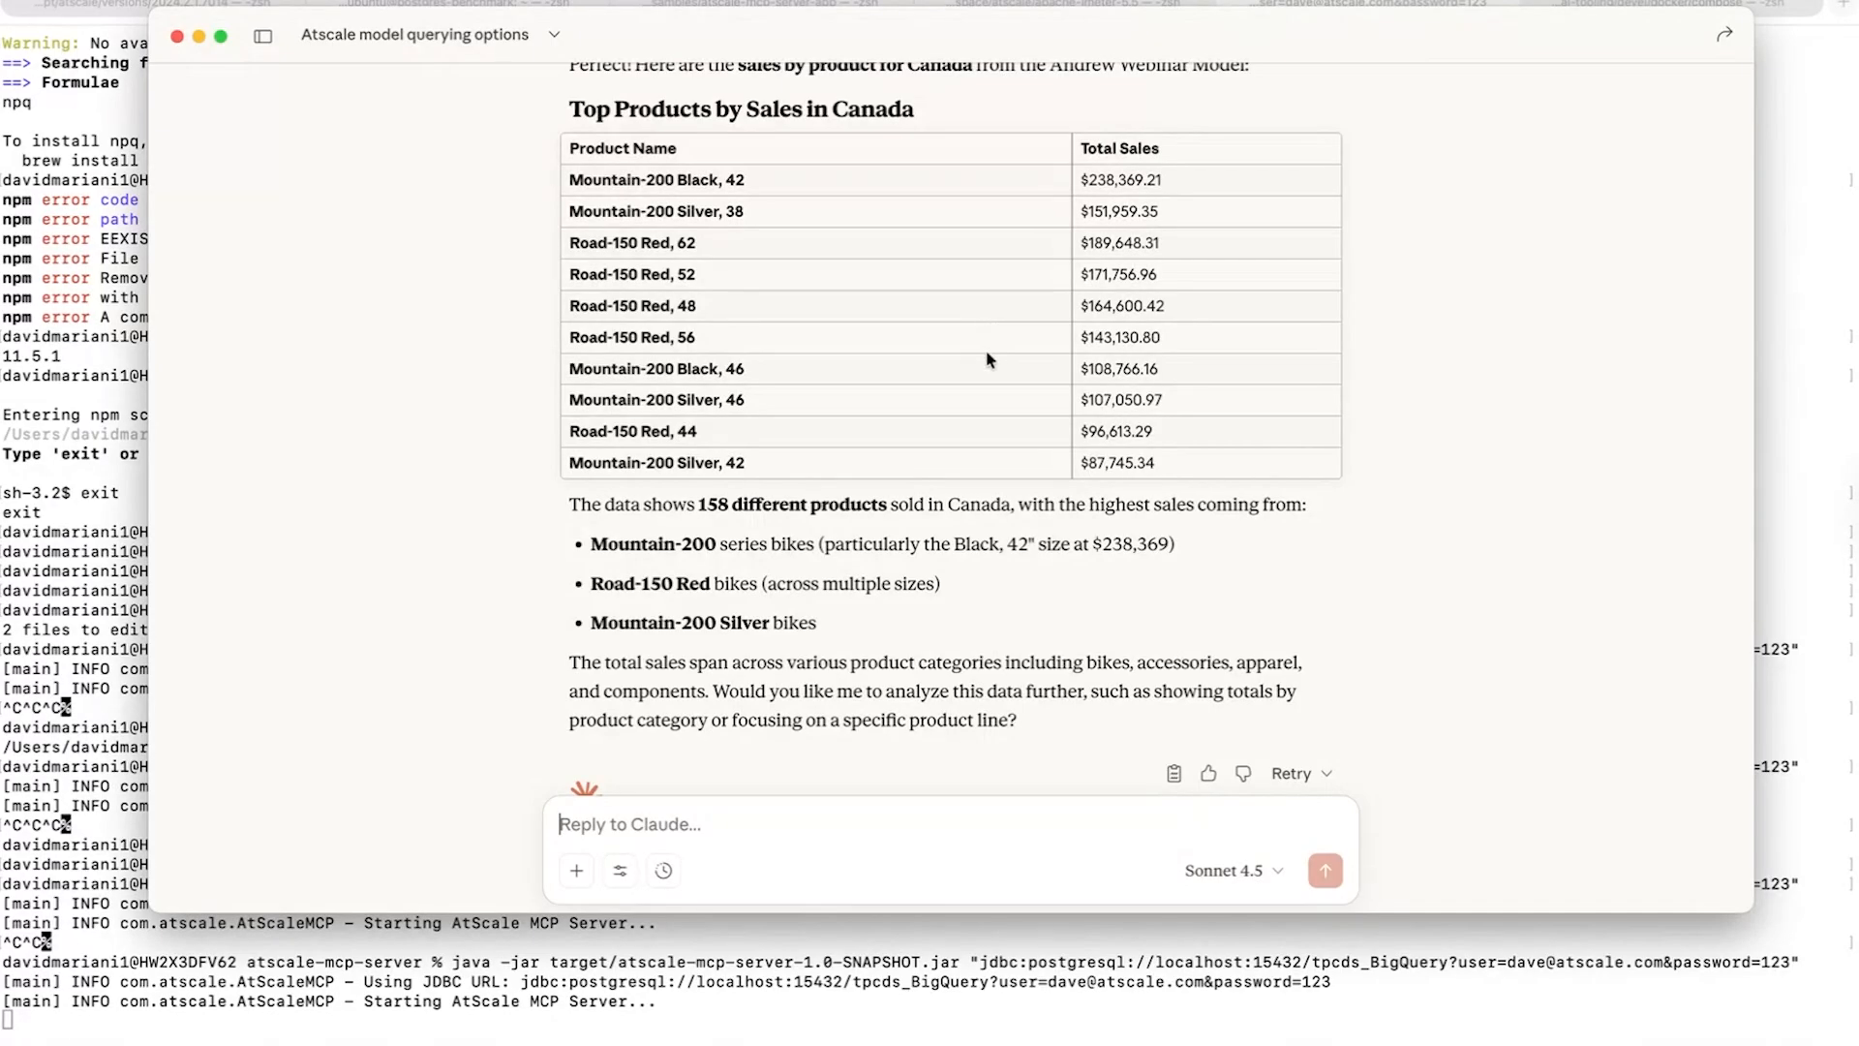
scroll(992, 436, "down", 1)
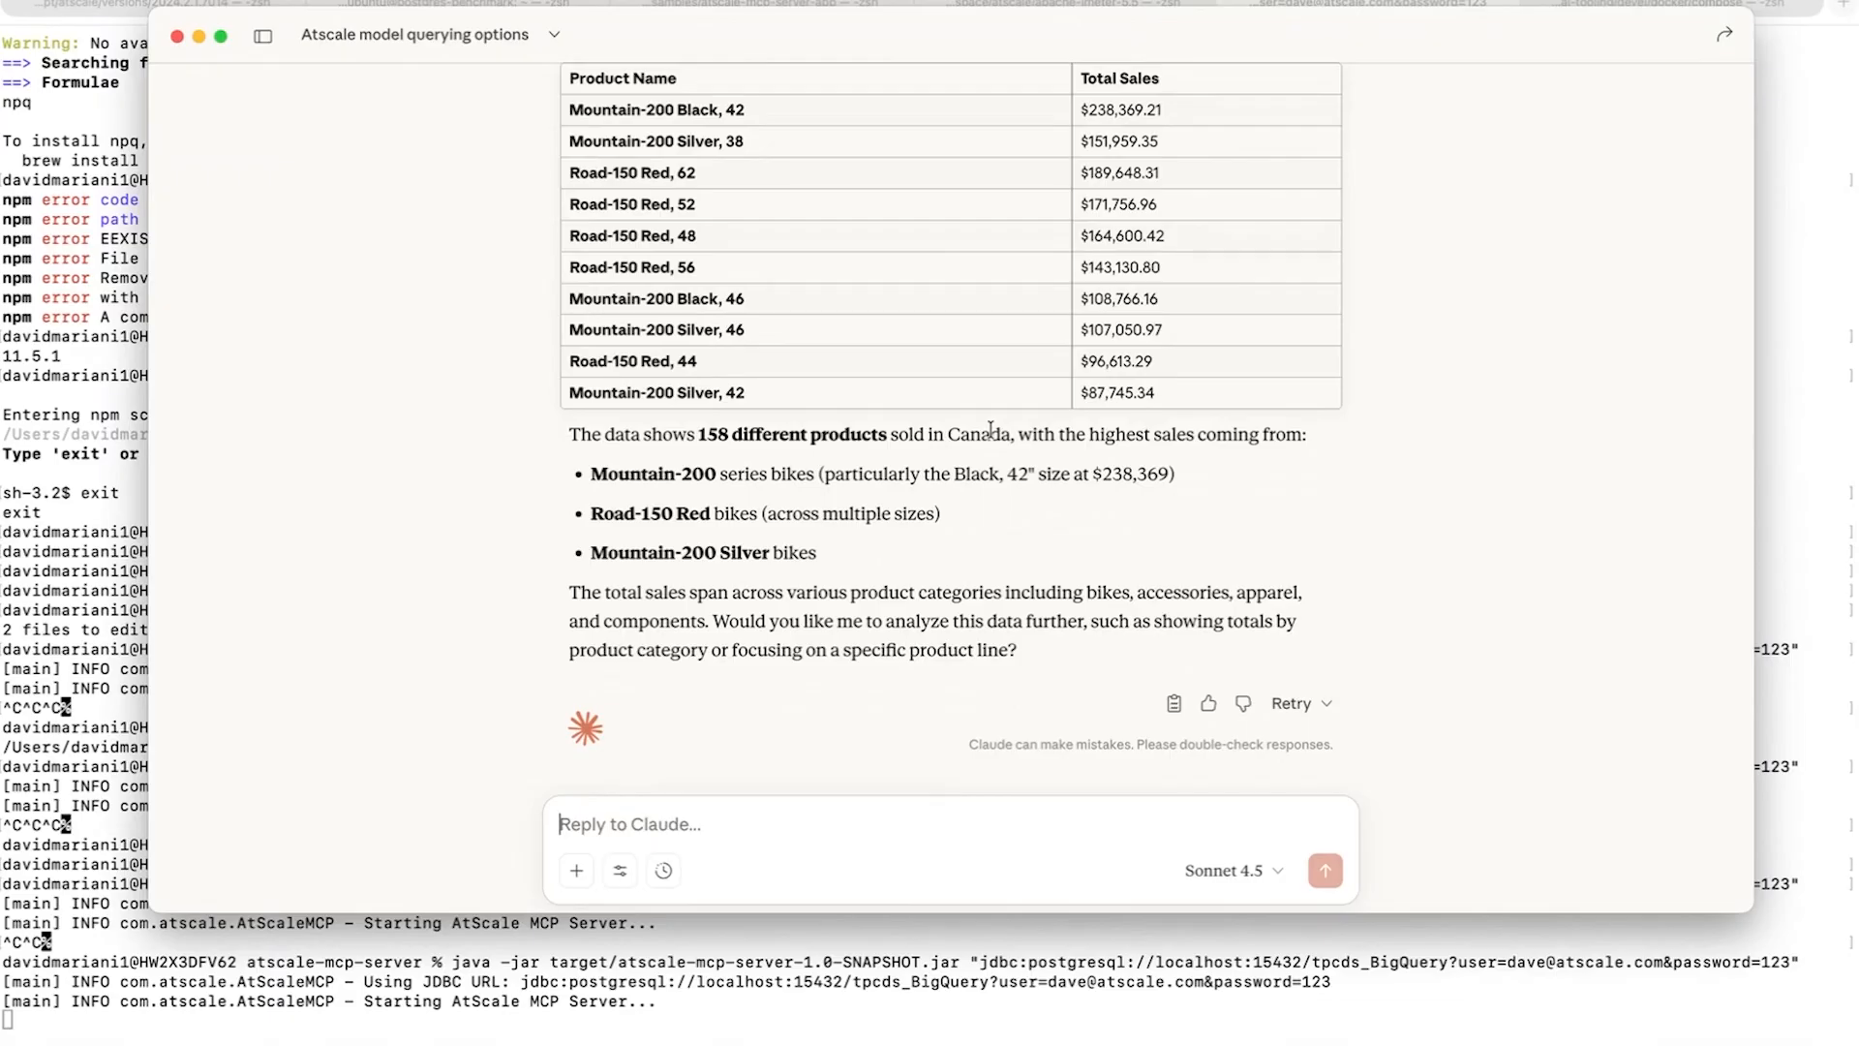
scroll(991, 428, "up", 1)
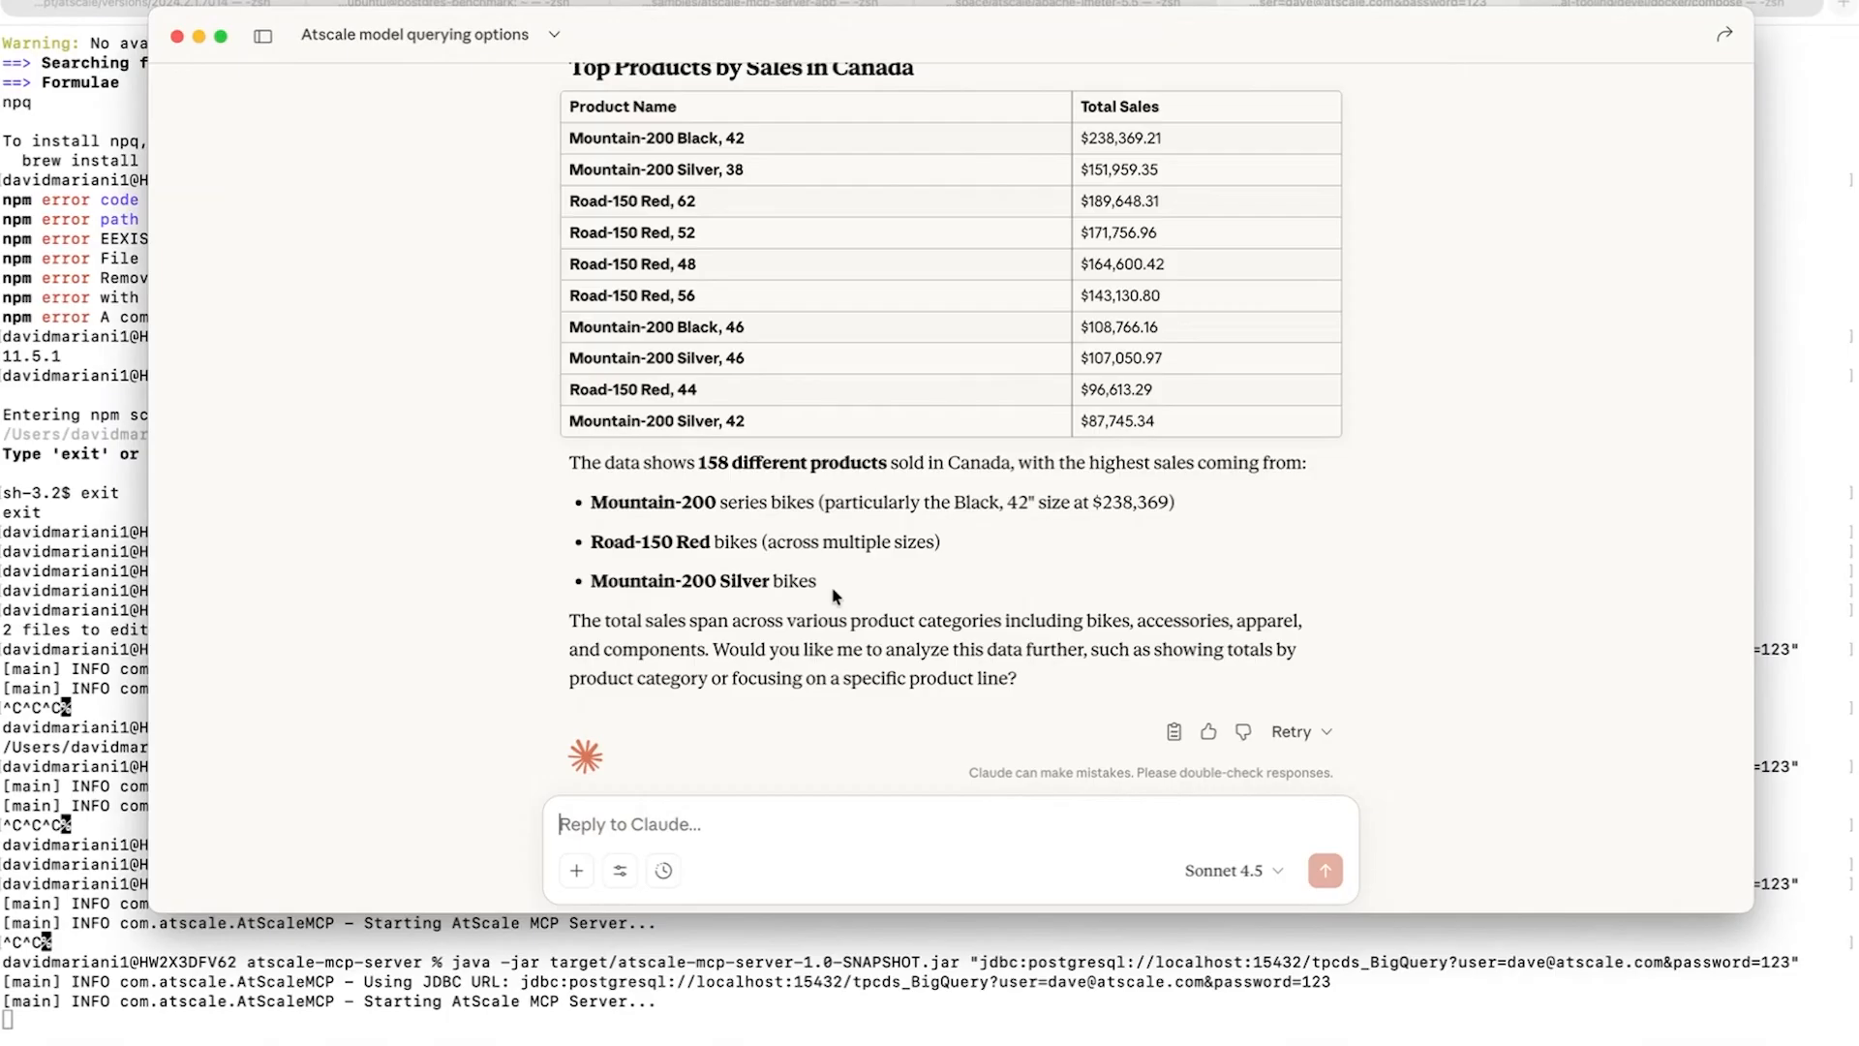
scroll(856, 577, "up", 10)
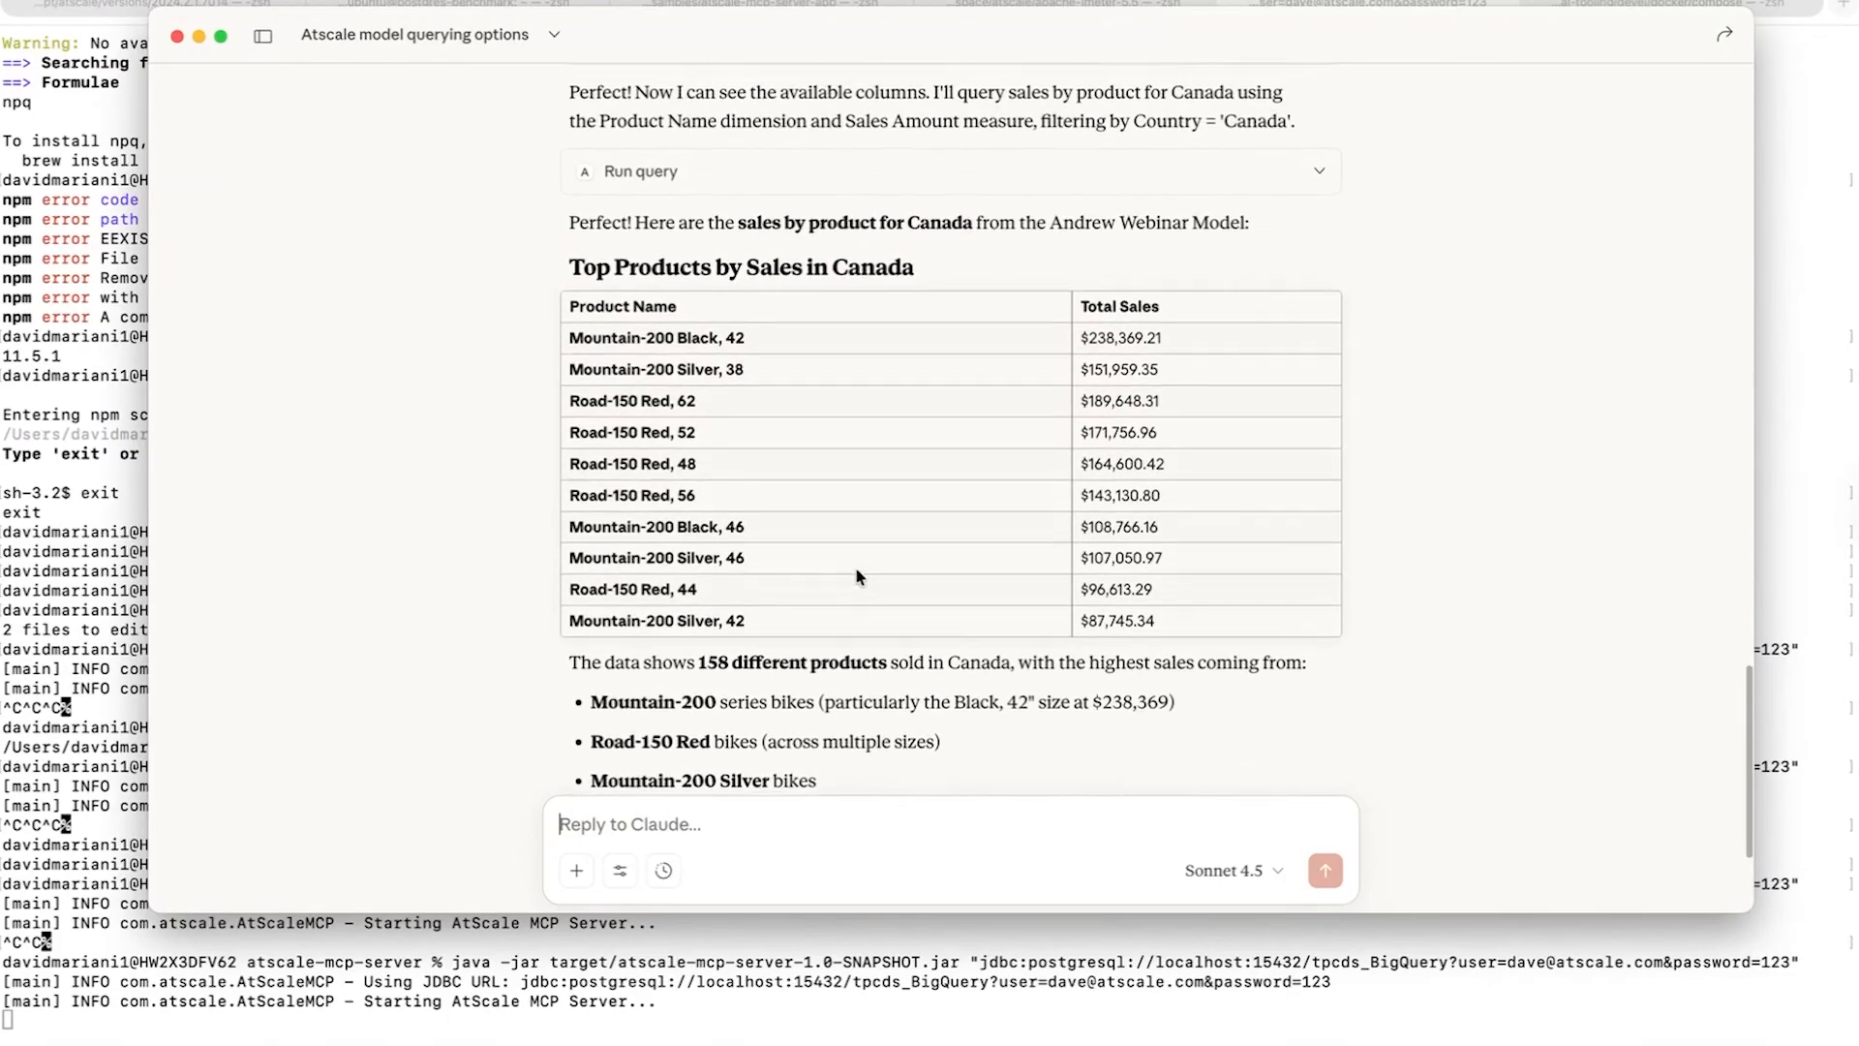
scroll(857, 577, "up", 1)
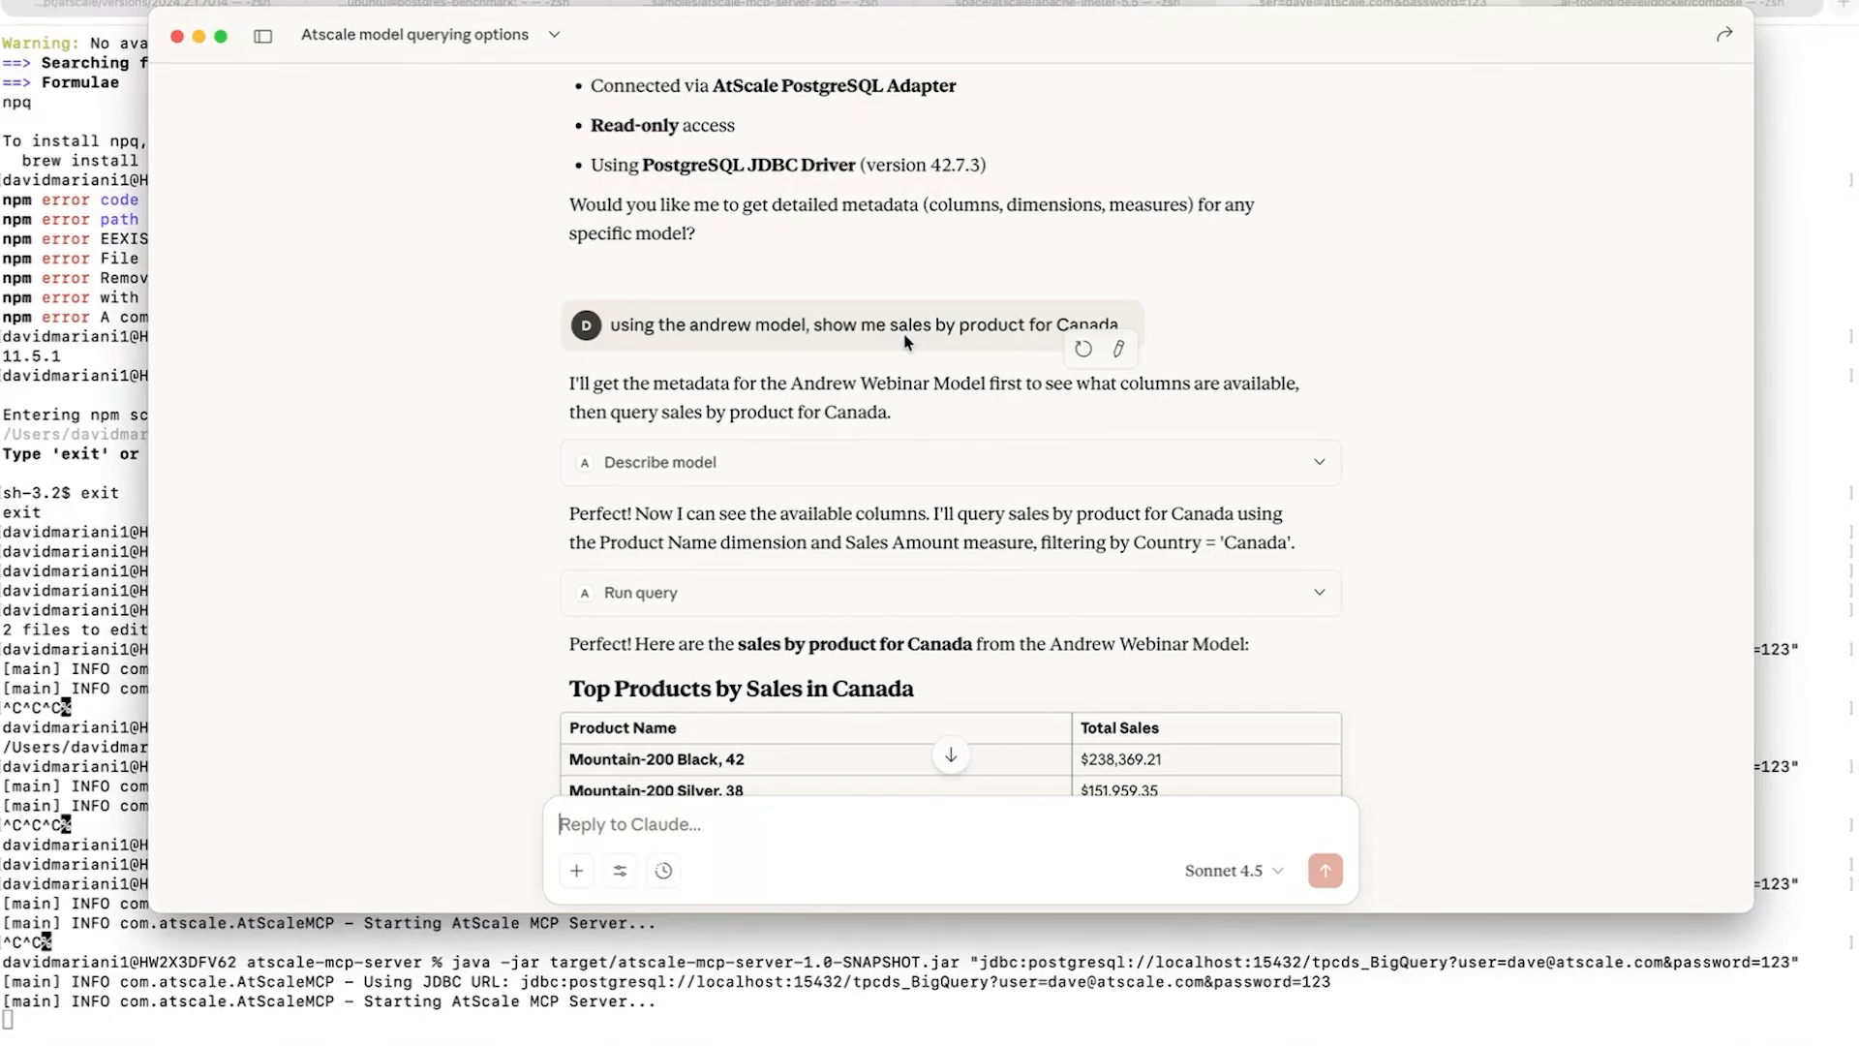
scroll(914, 391, "down", 7)
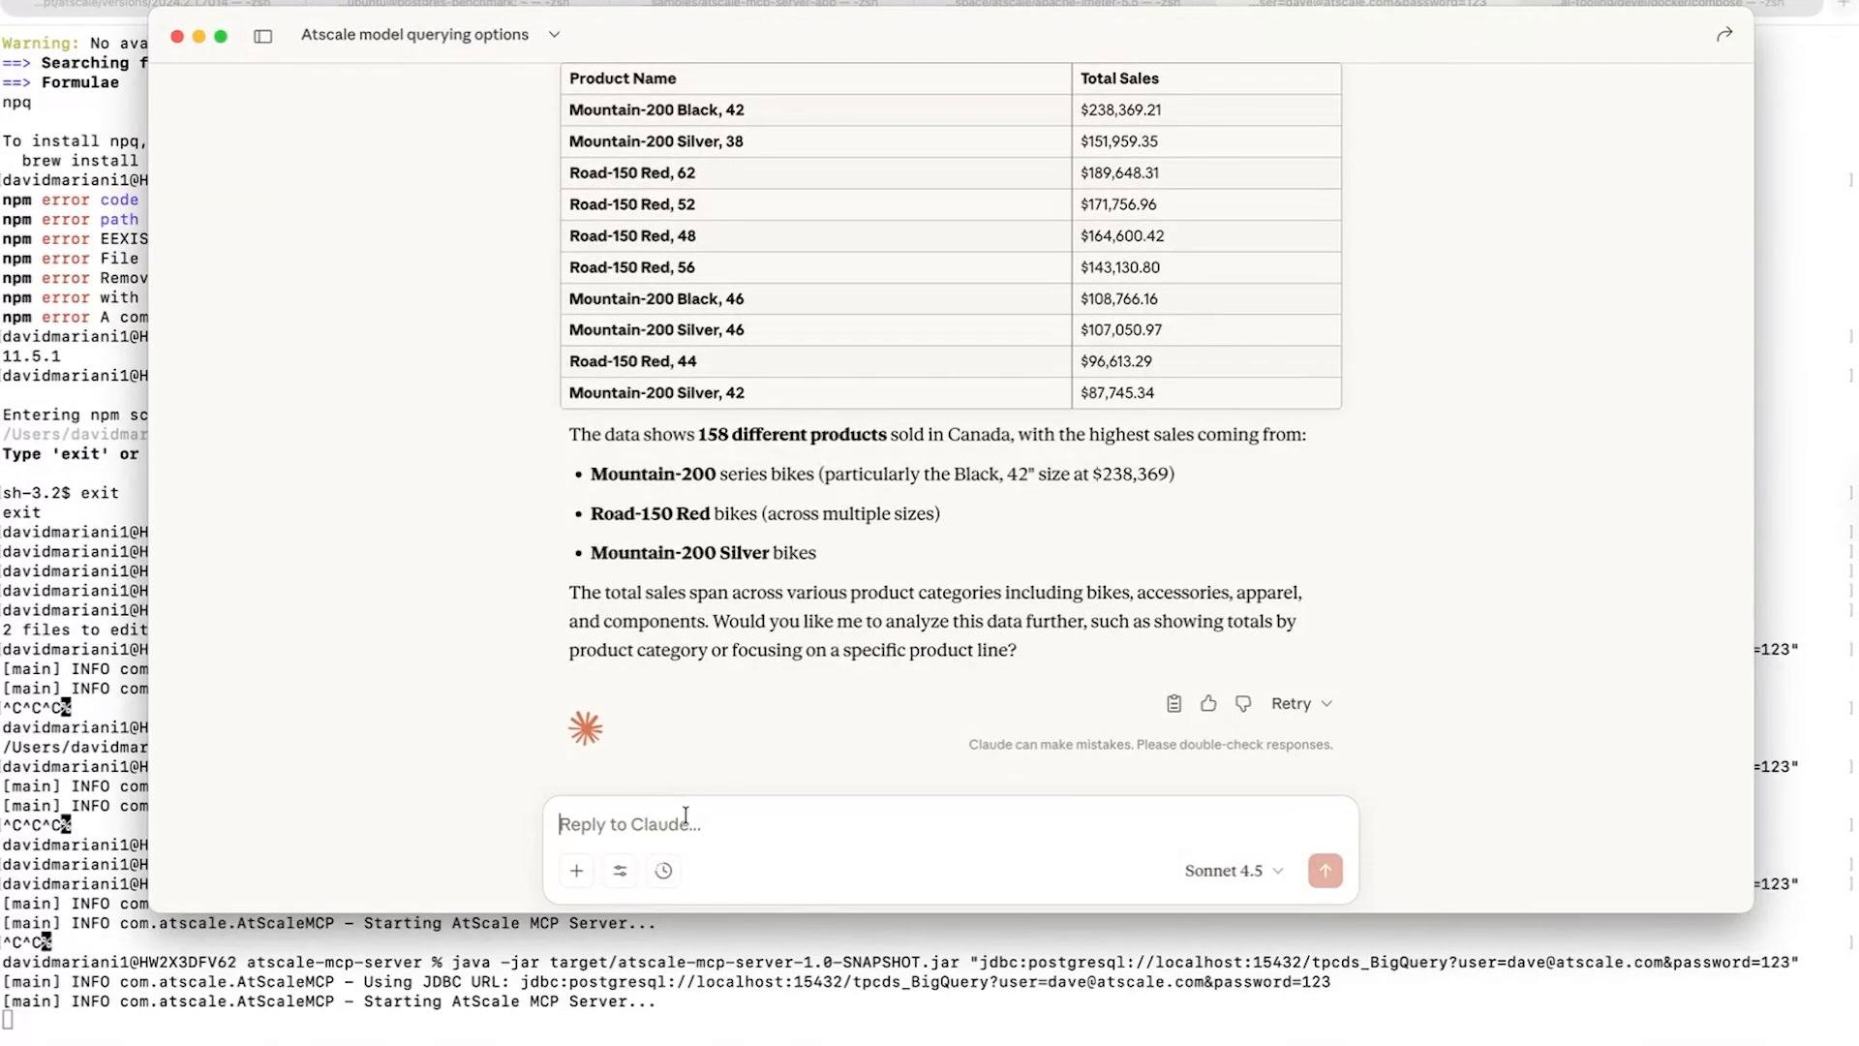
- Ask Claude to show some insights on sales using the new webinar model
type("using the ")
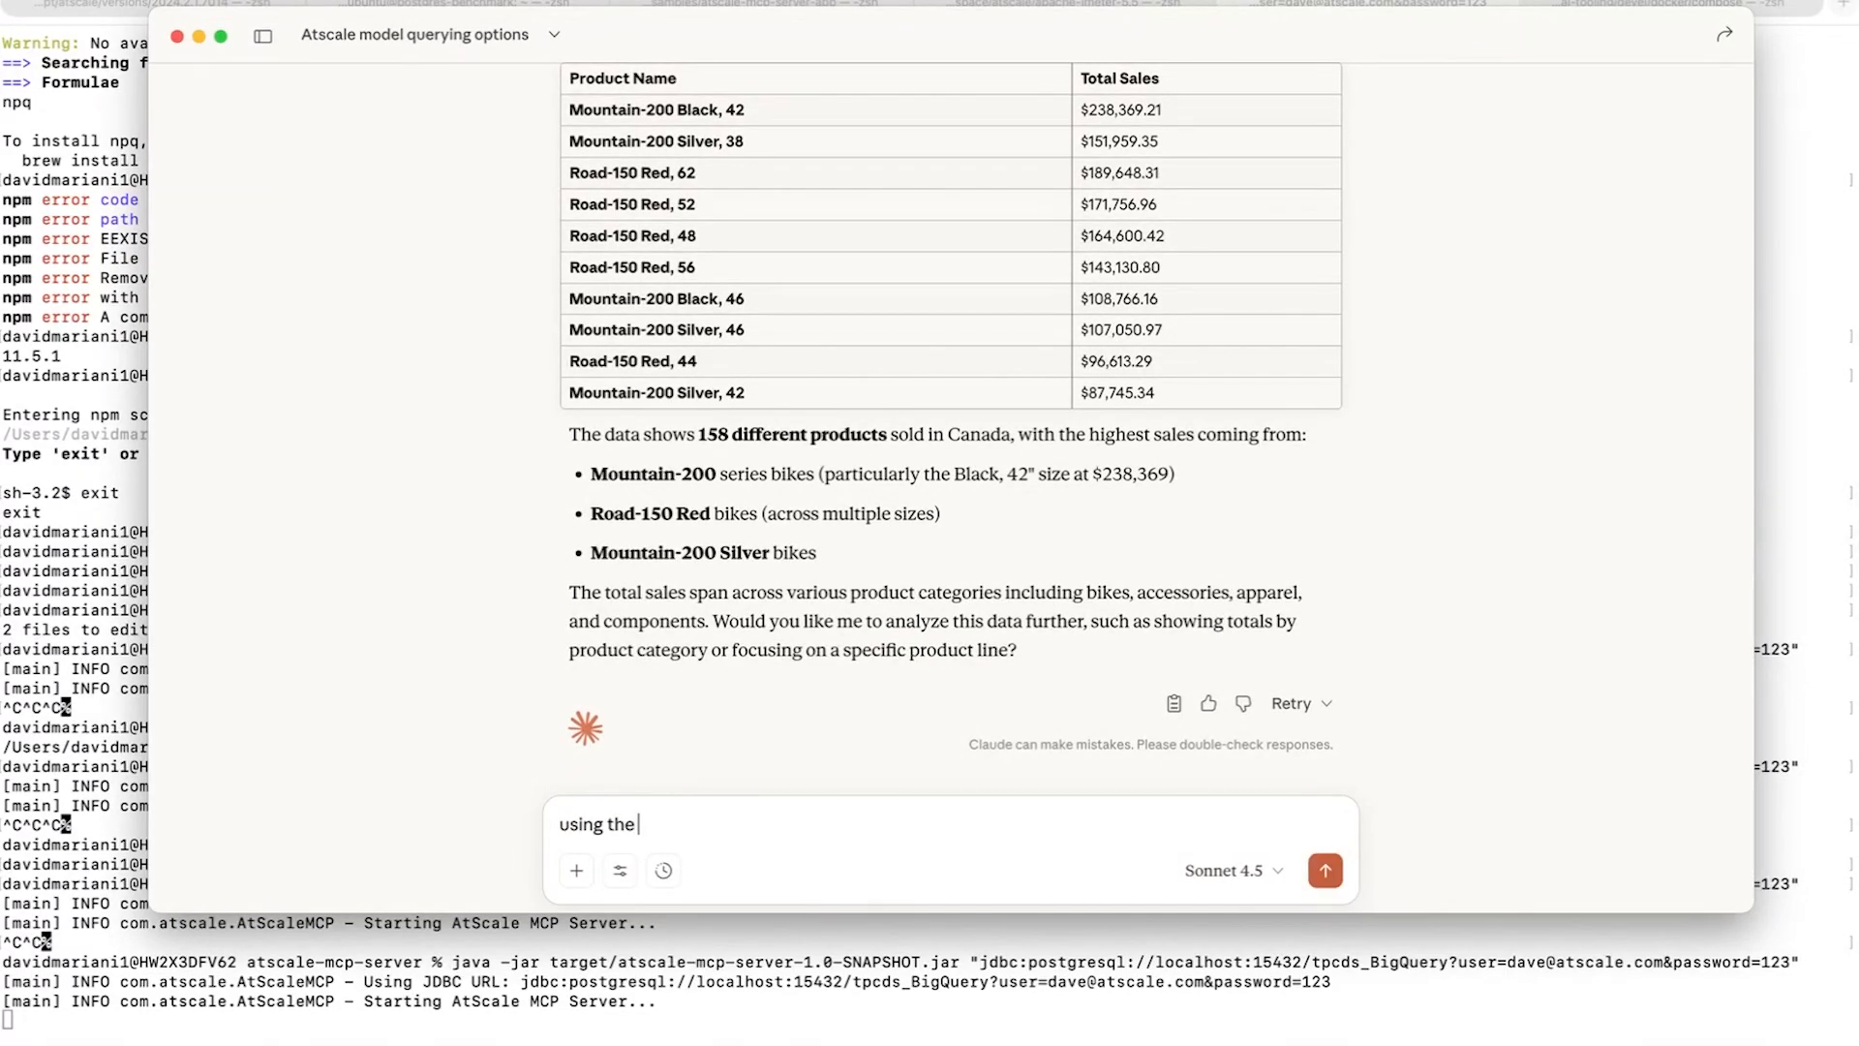
type("andrew model, show me ")
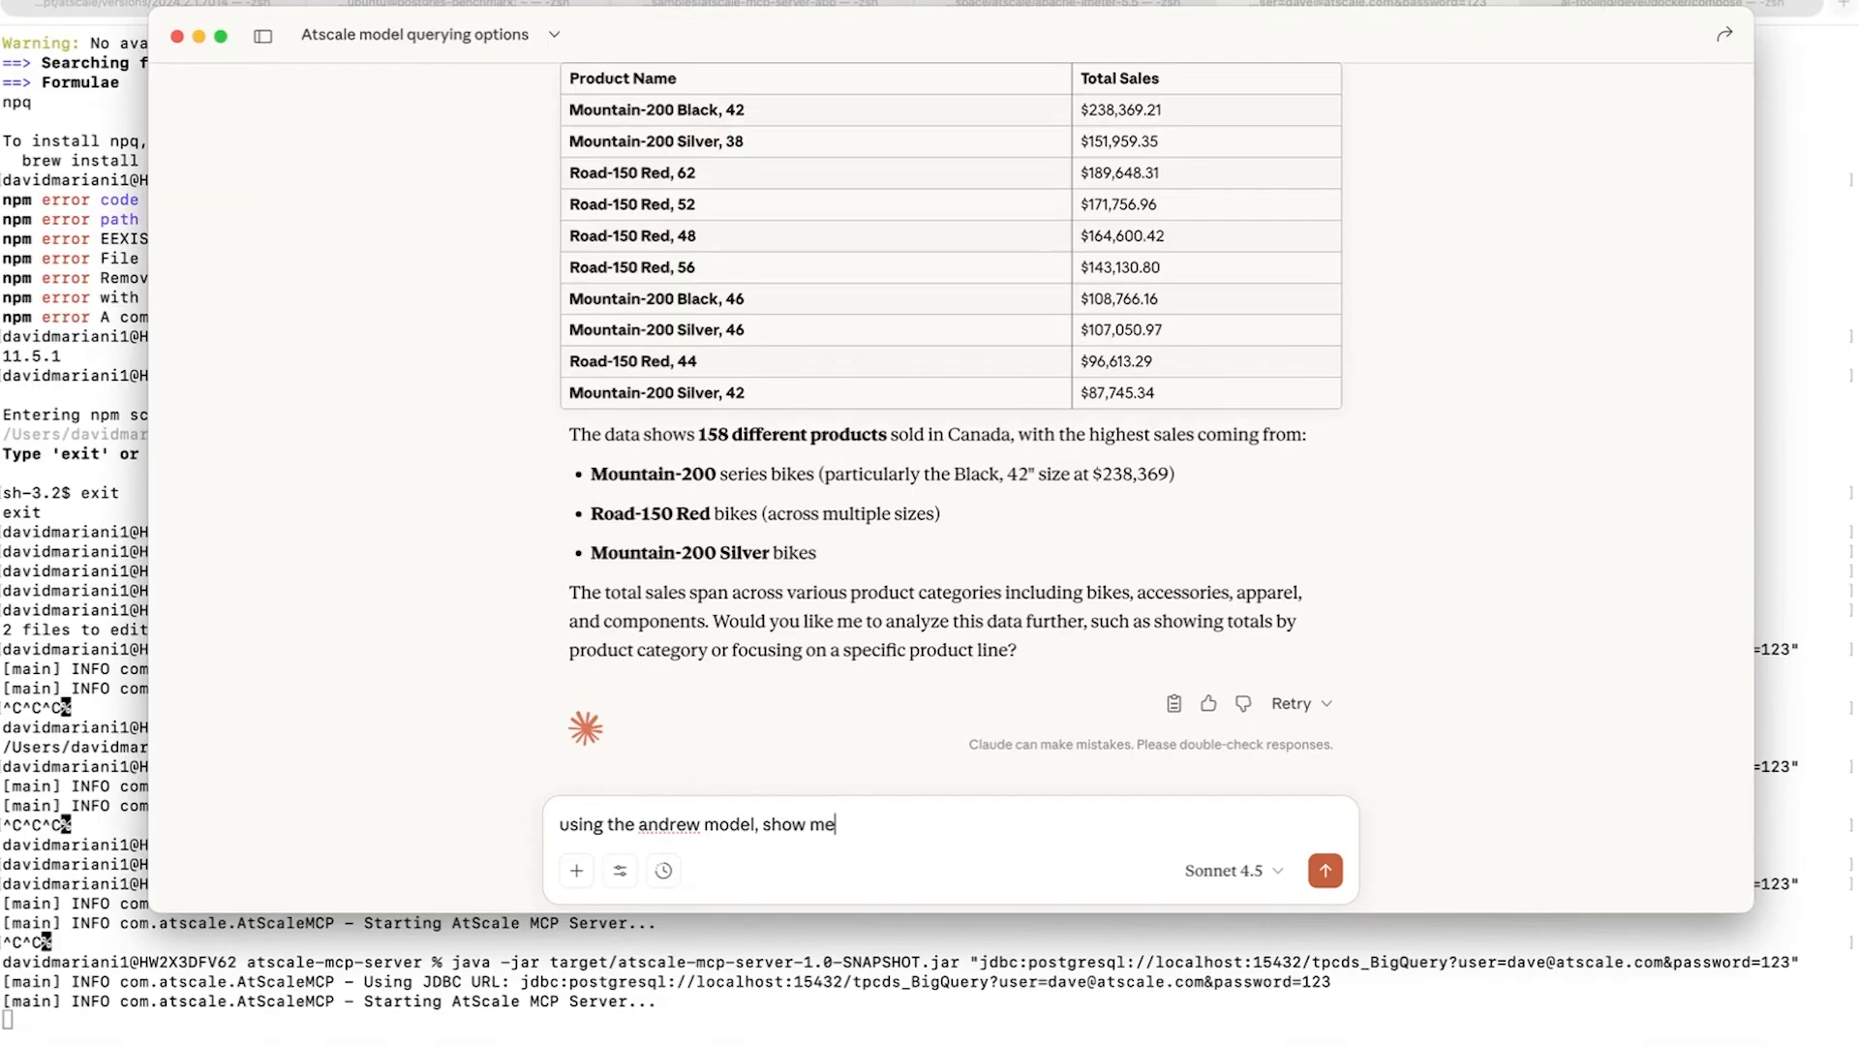
type("some insights on sales")
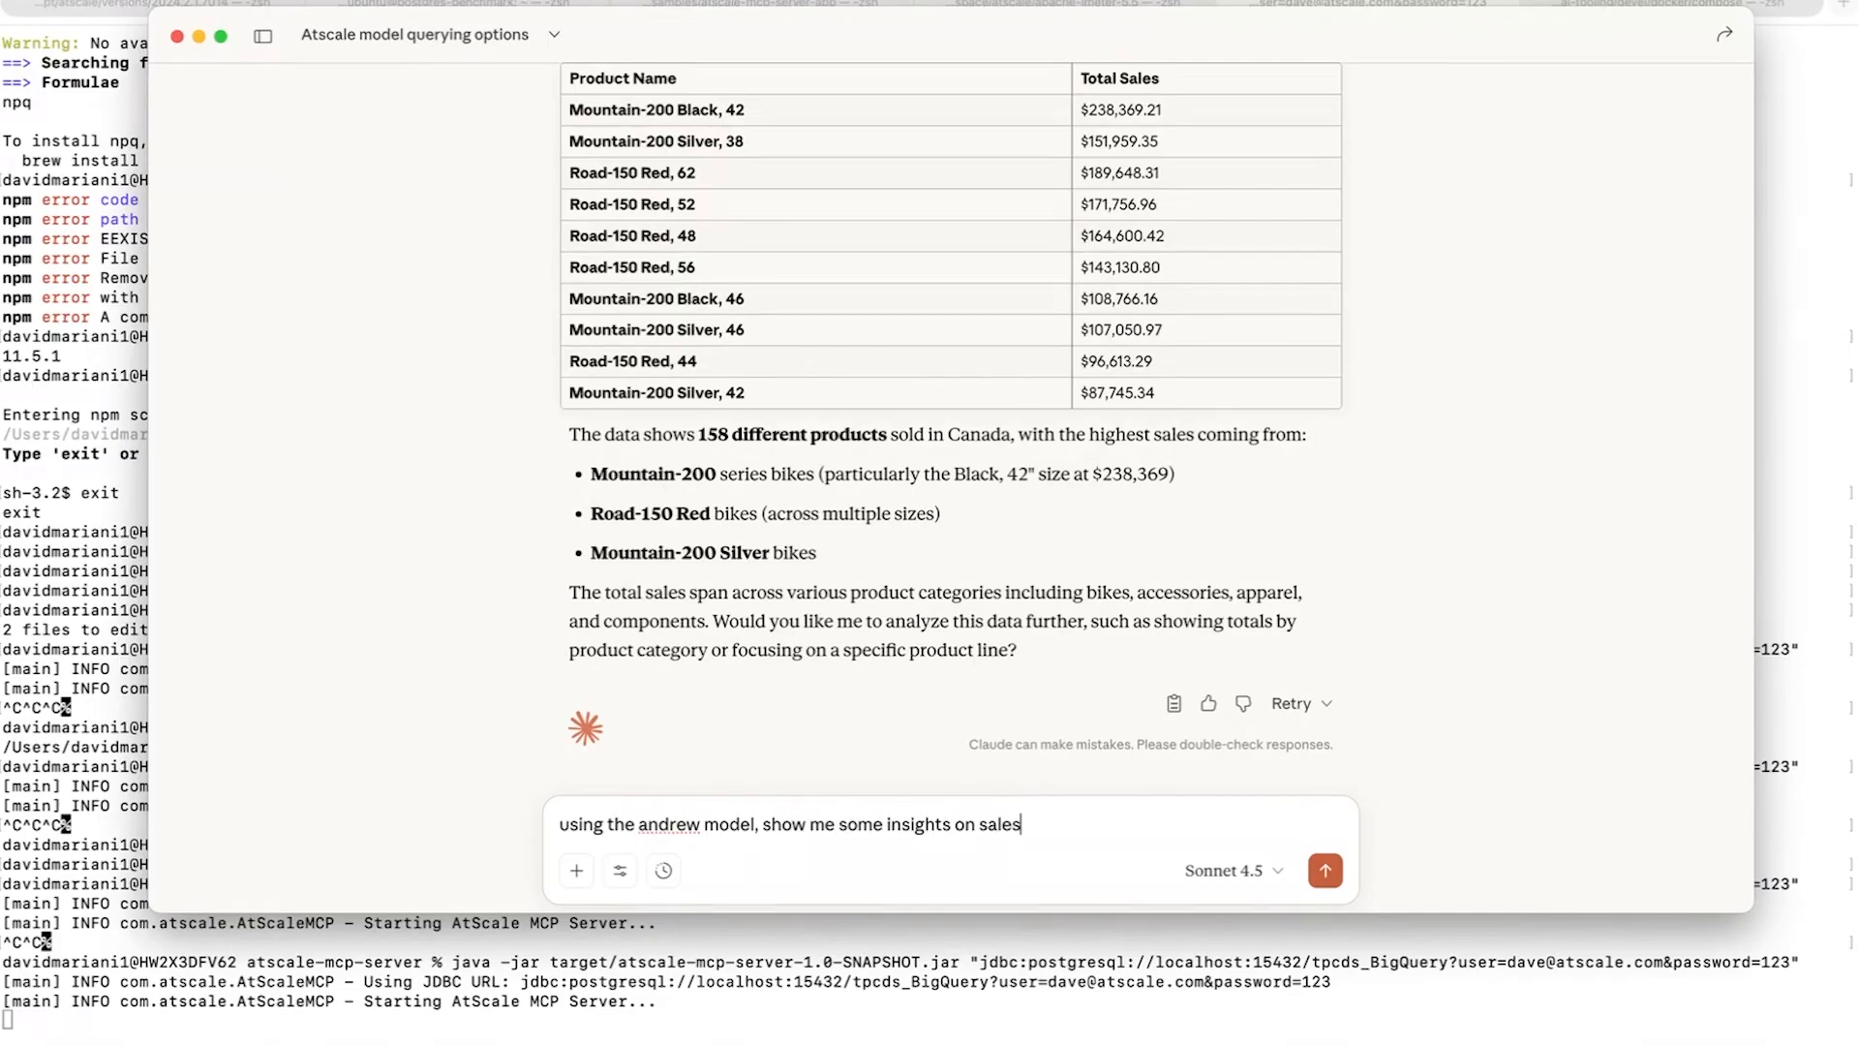
key("Return")
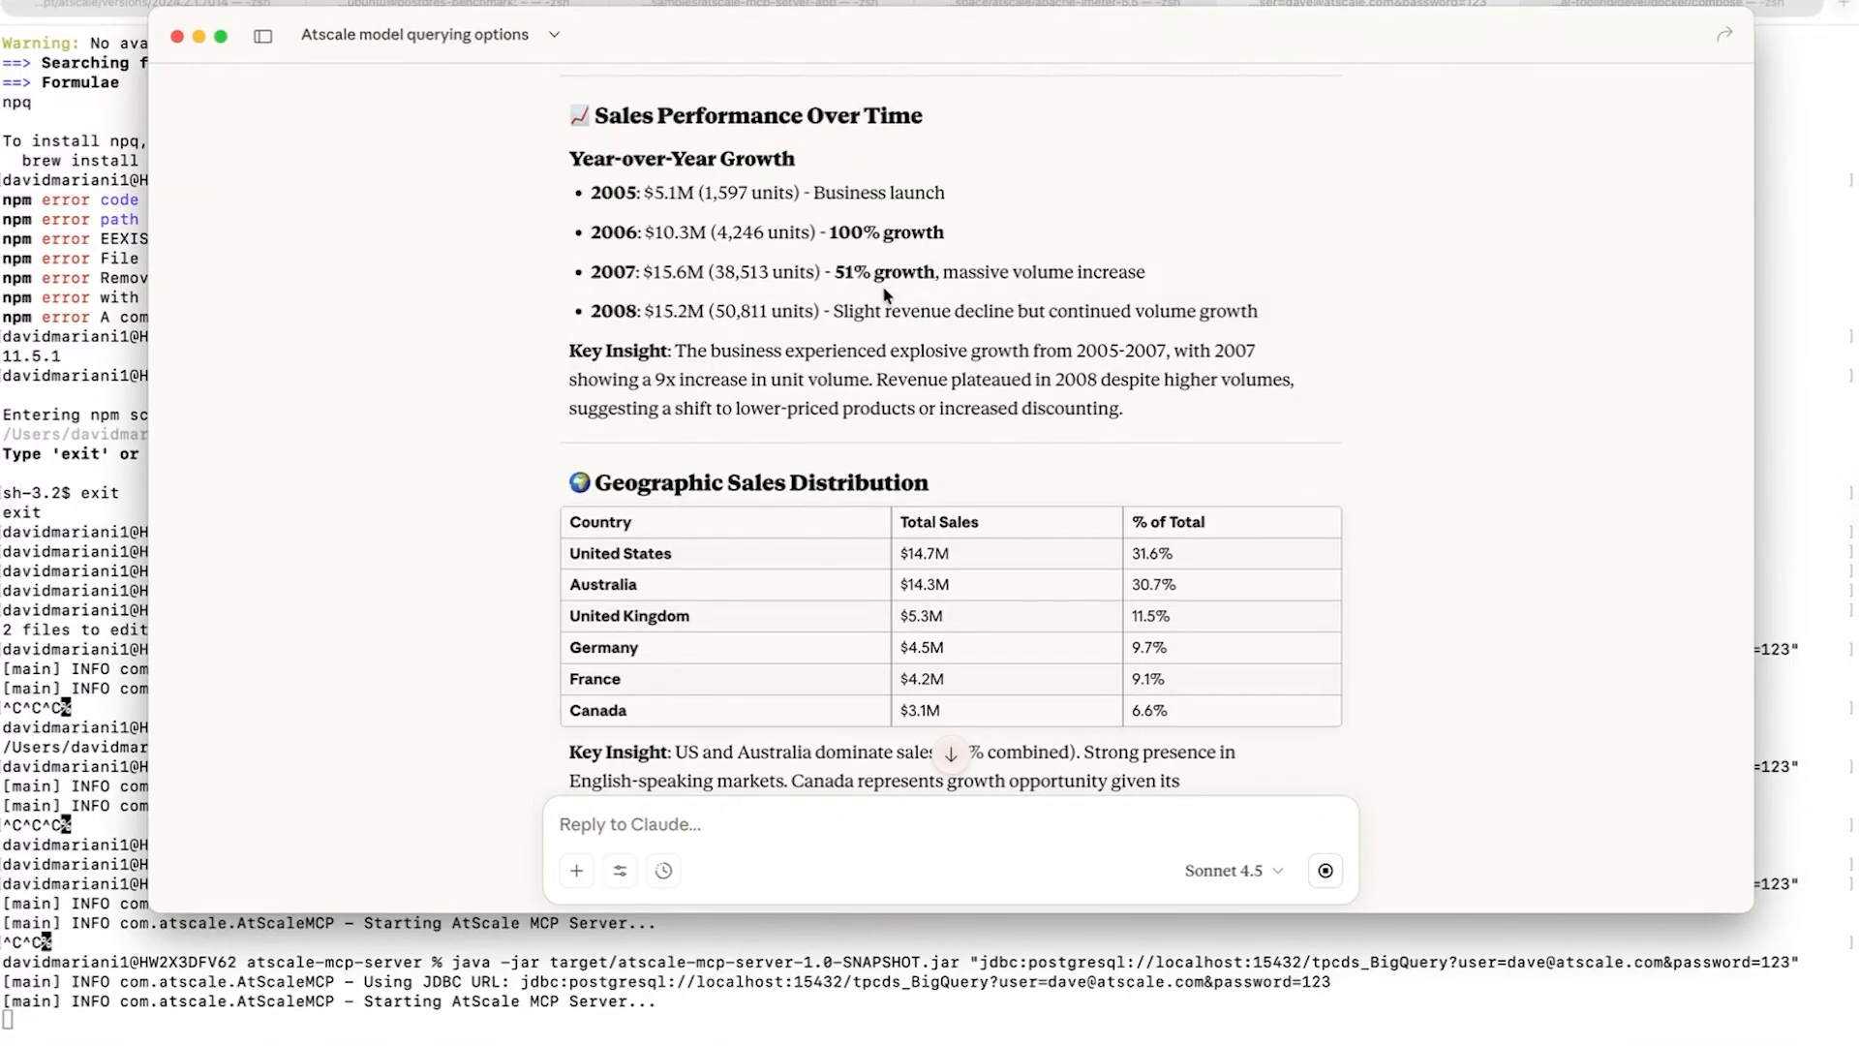
- Examine the sales insights reply, covering yearly growth, geographic distribution, product lines, customer demographics, 2008 quarterly trends and strategic recommendations
scroll(883, 296, "down", 1)
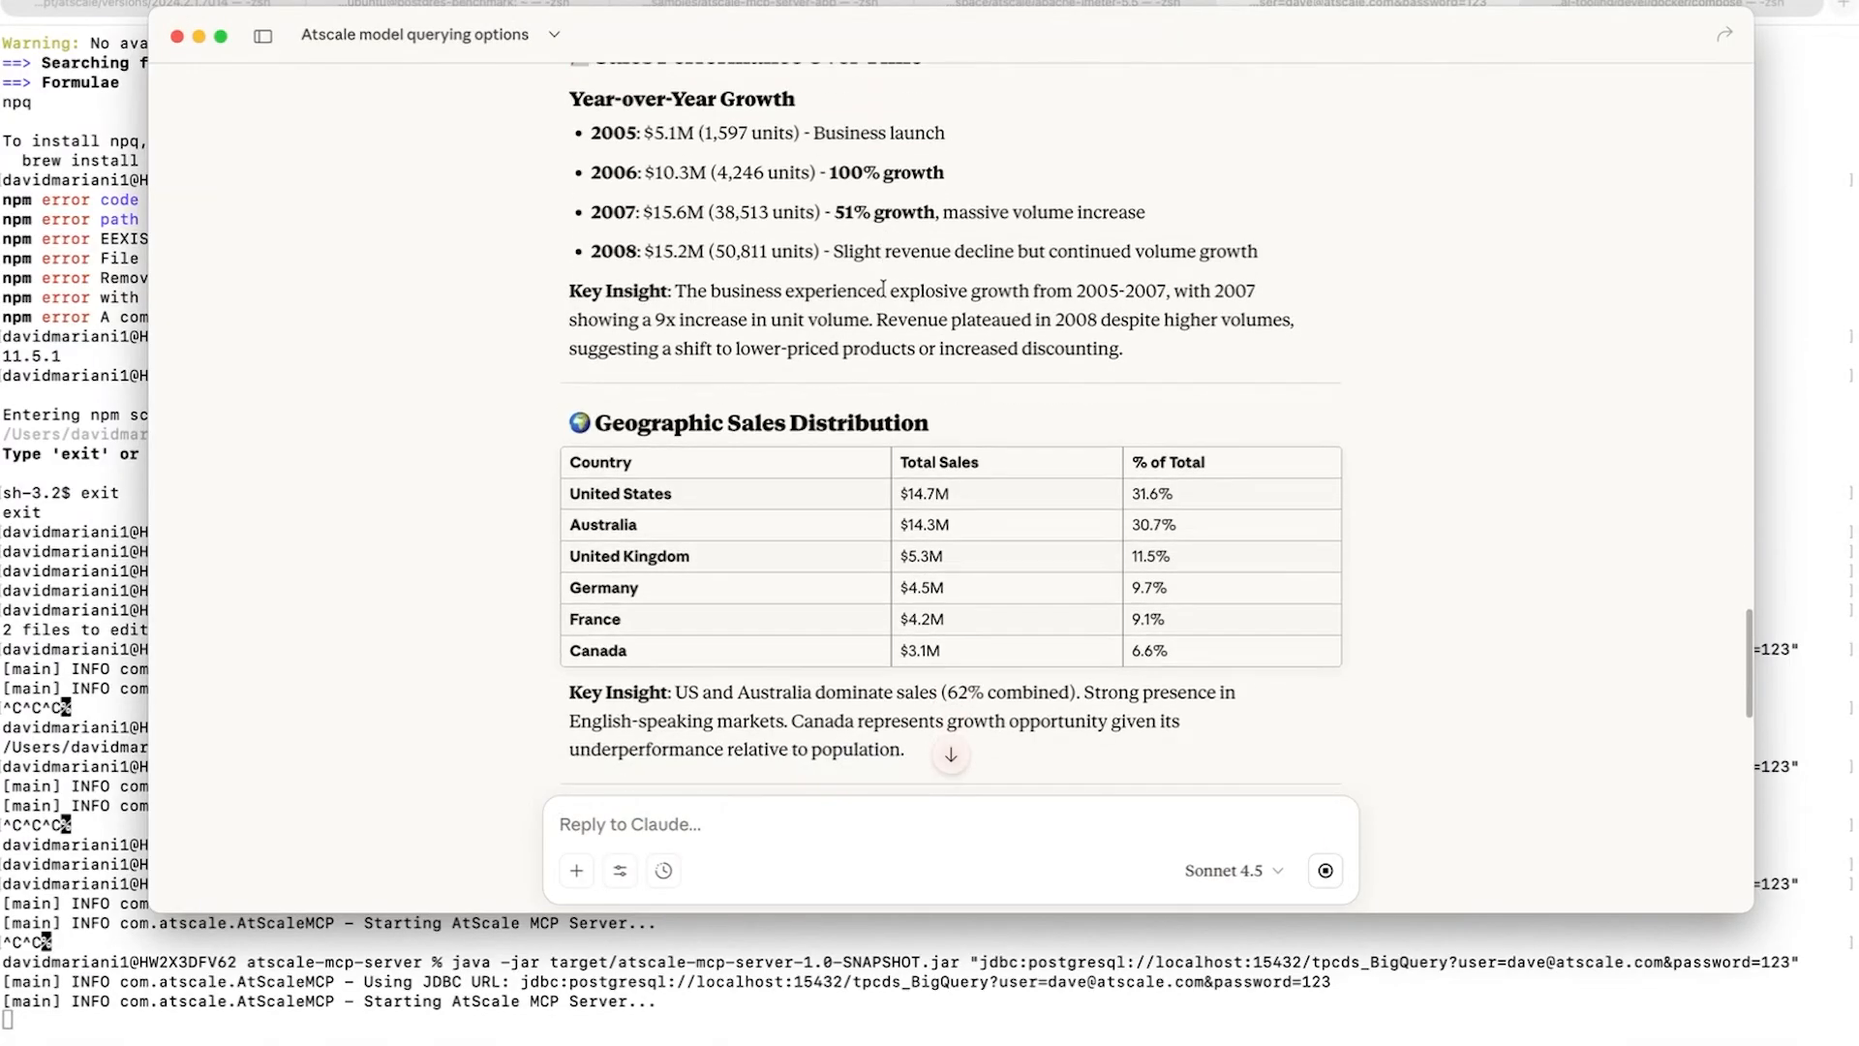
scroll(883, 290, "down", 3)
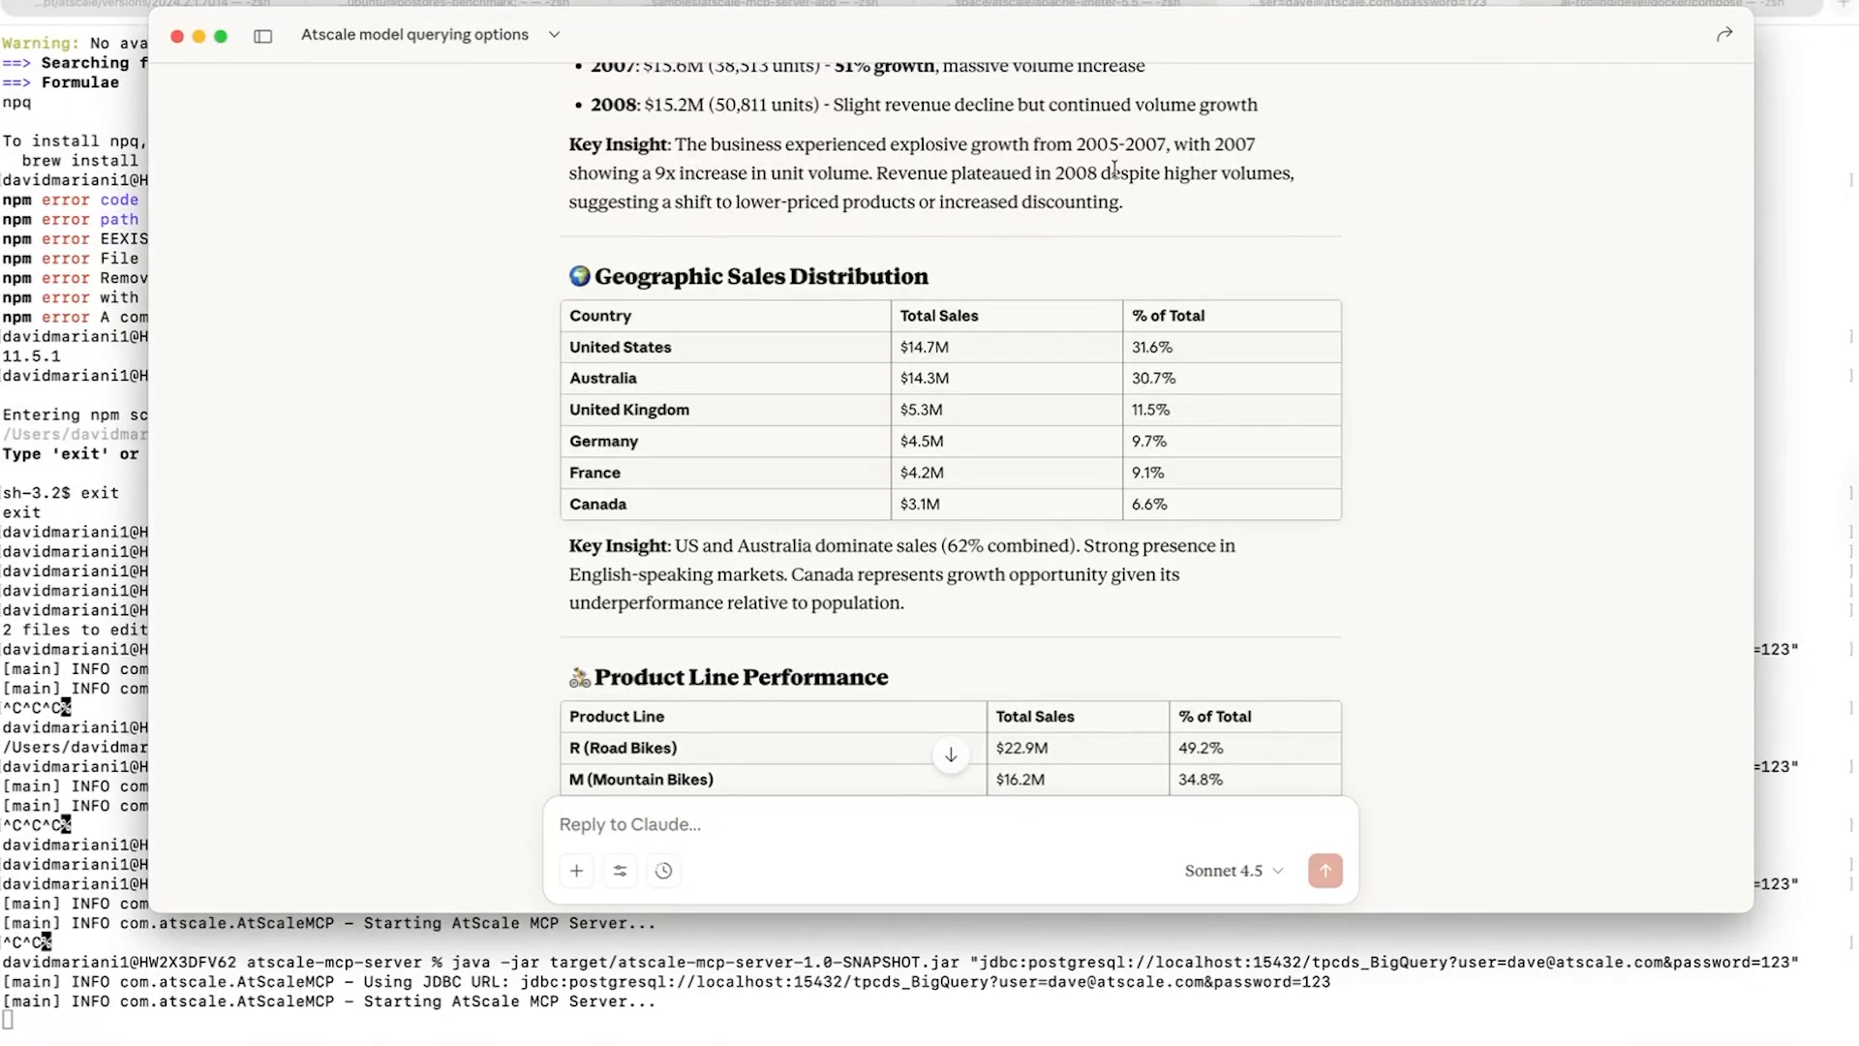
scroll(1144, 303, "down", 2)
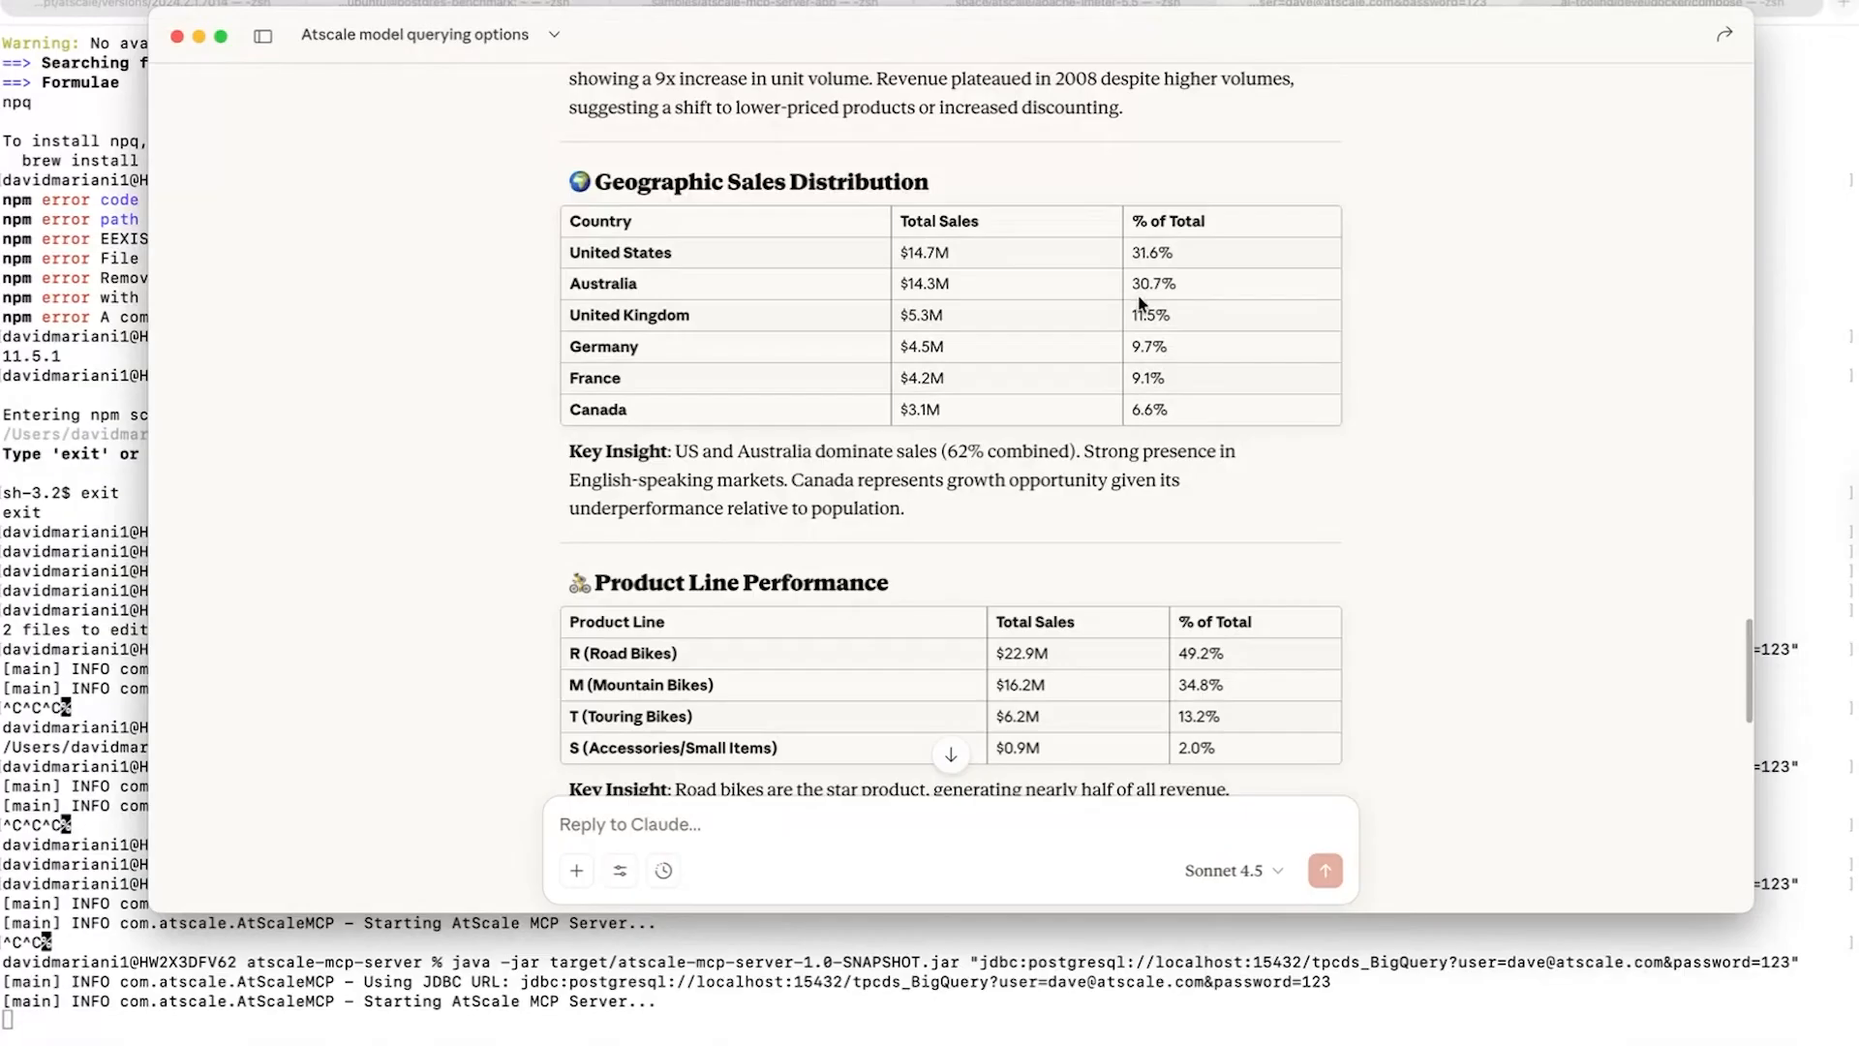
scroll(1223, 344, "down", 1)
scroll(1224, 347, "down", 2)
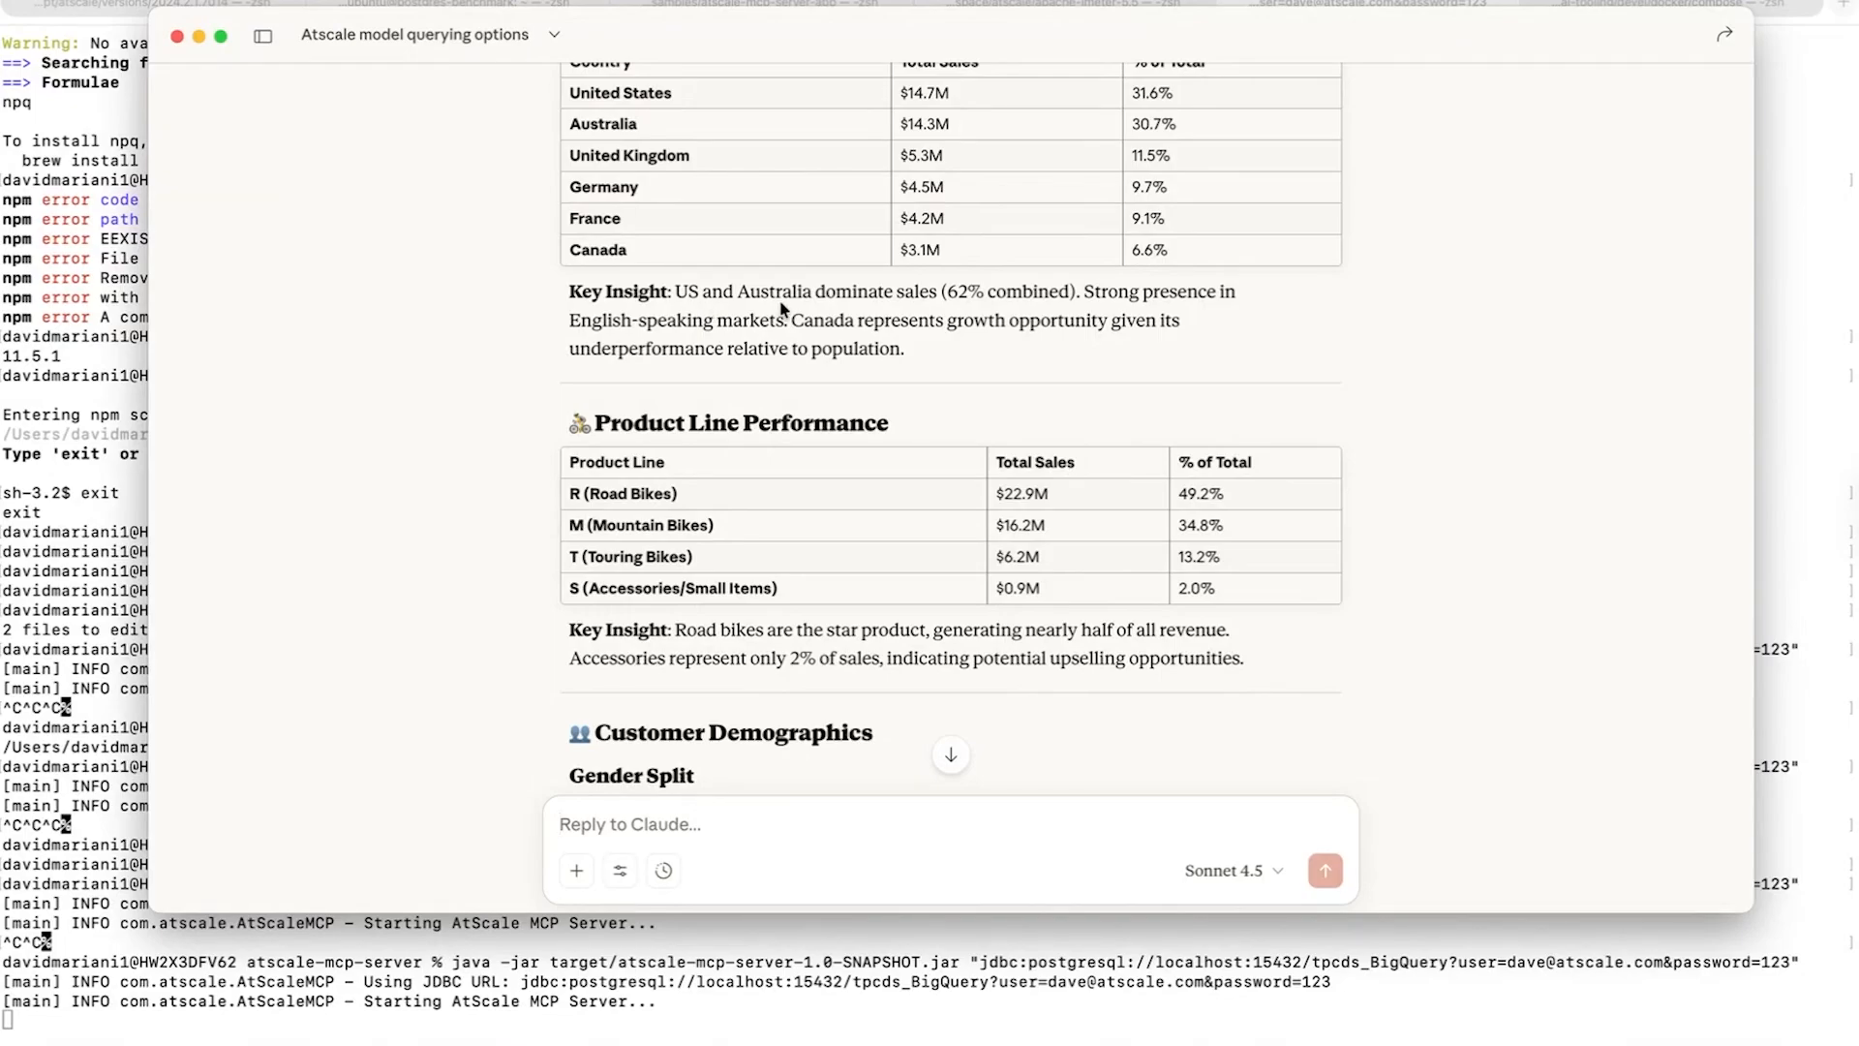
scroll(782, 310, "down", 5)
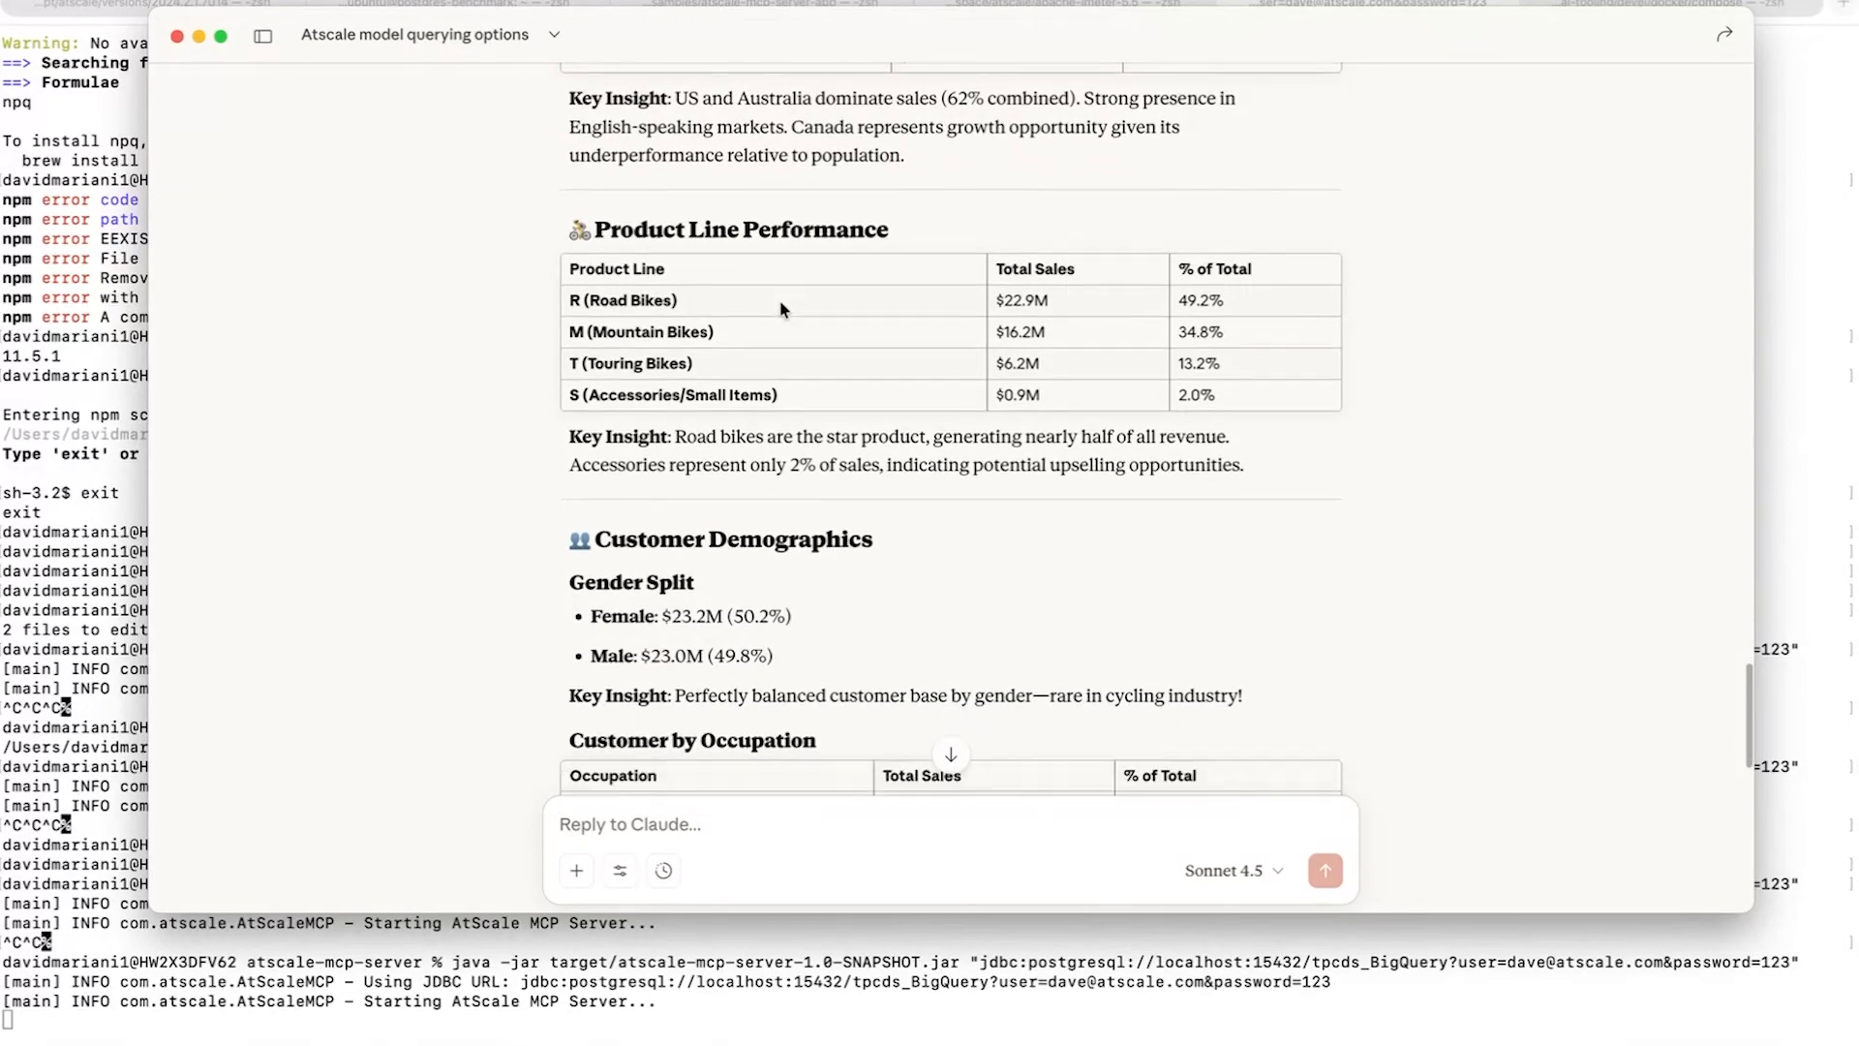
scroll(781, 306, "down", 1)
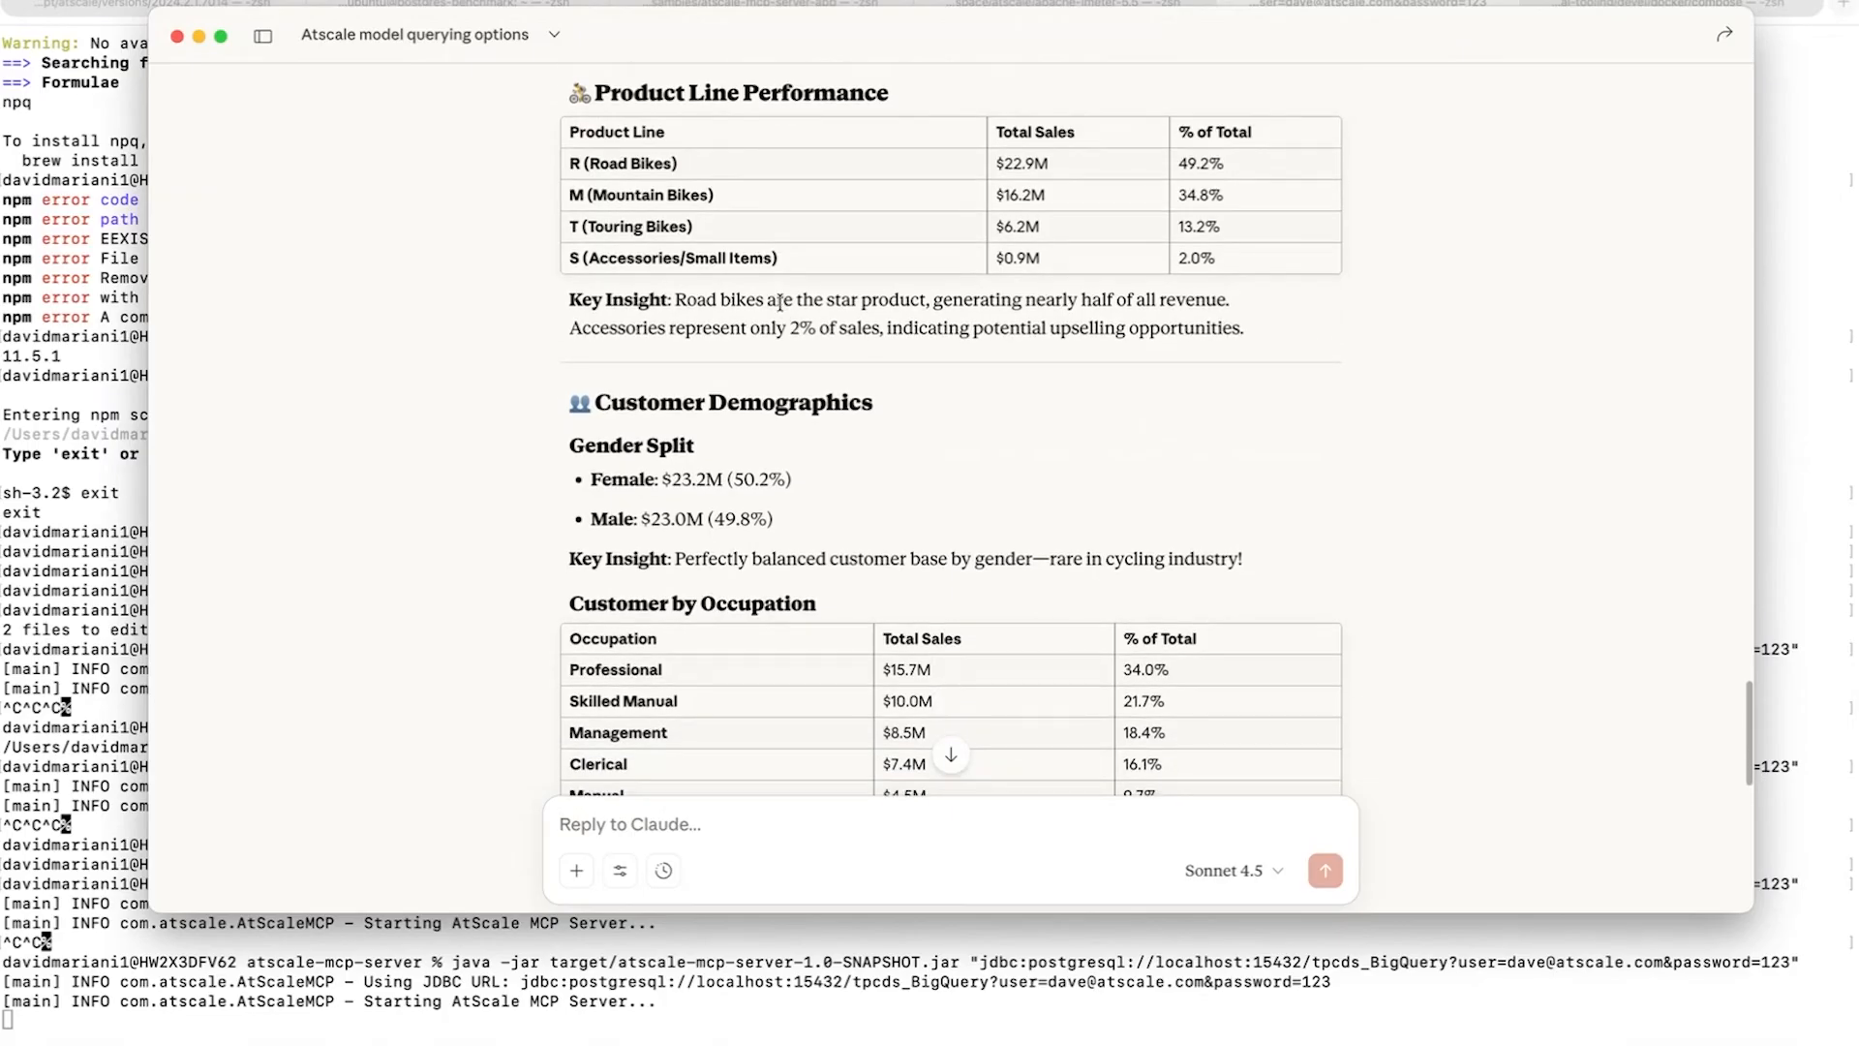
scroll(783, 306, "down", 1)
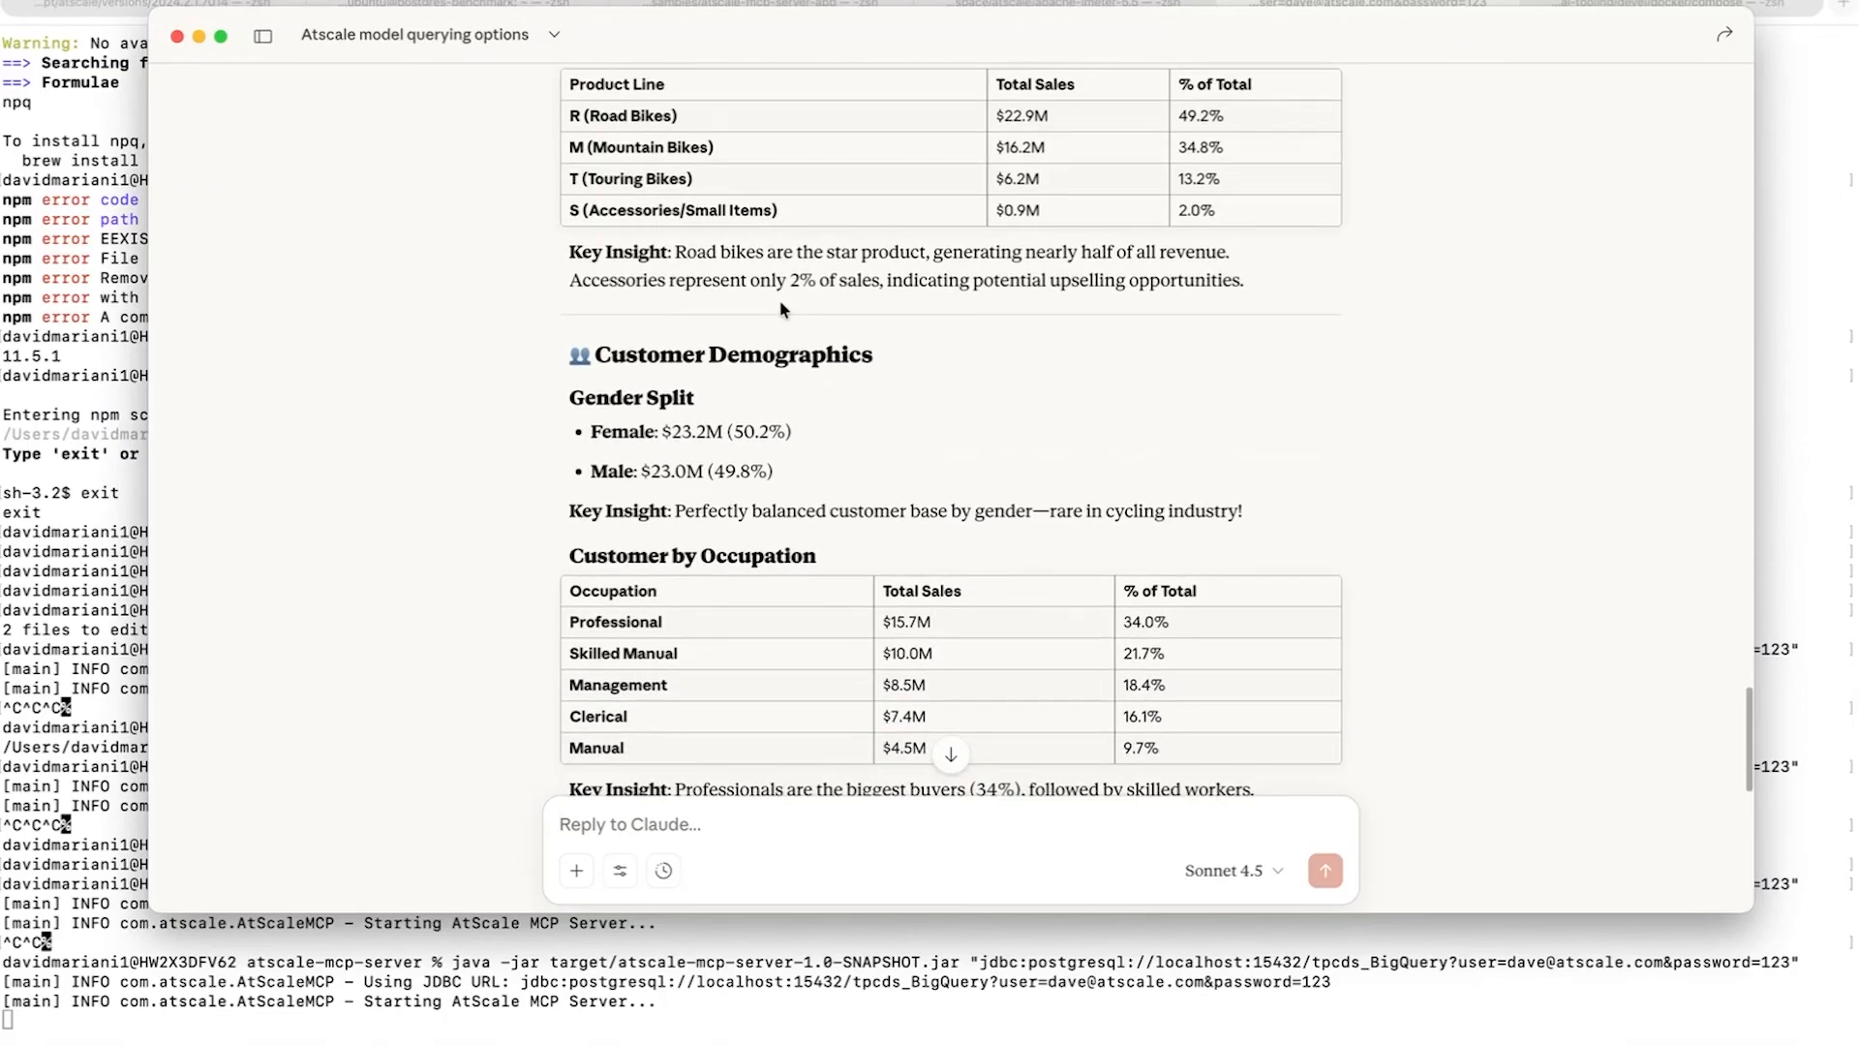
scroll(783, 308, "down", 3)
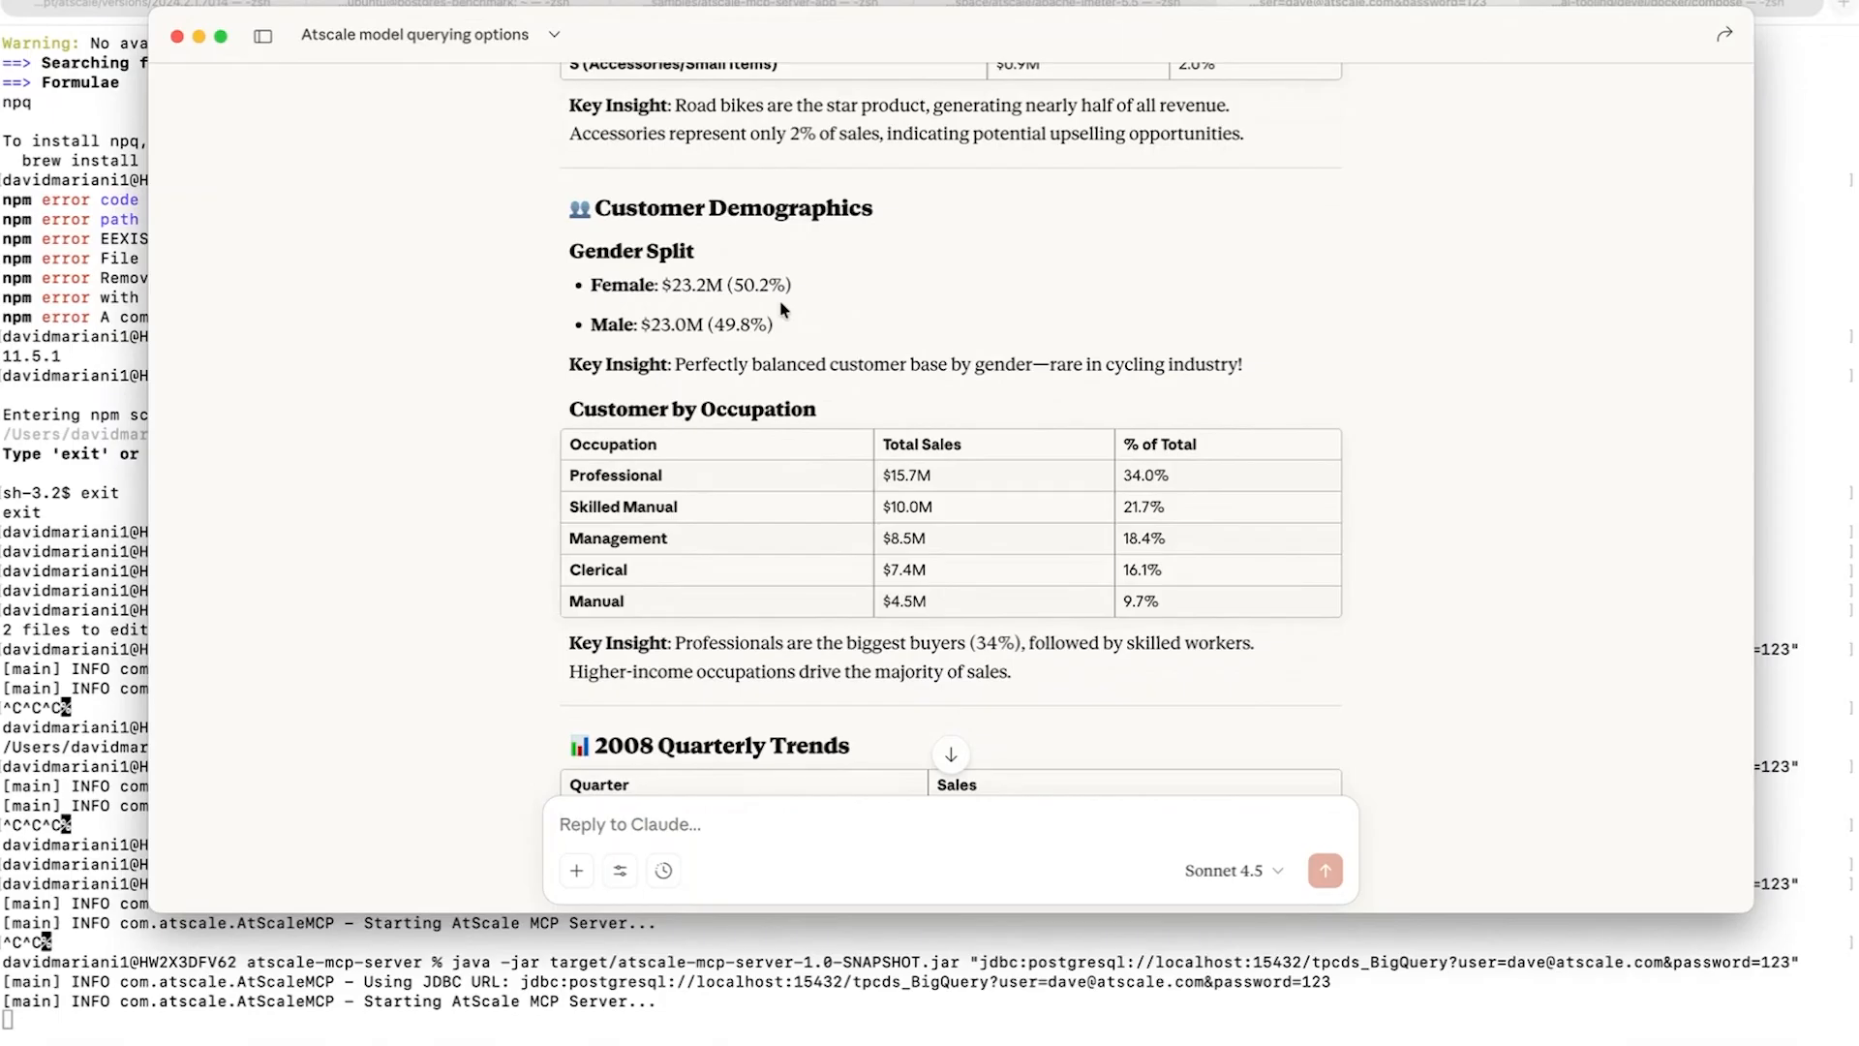
scroll(782, 308, "down", 2)
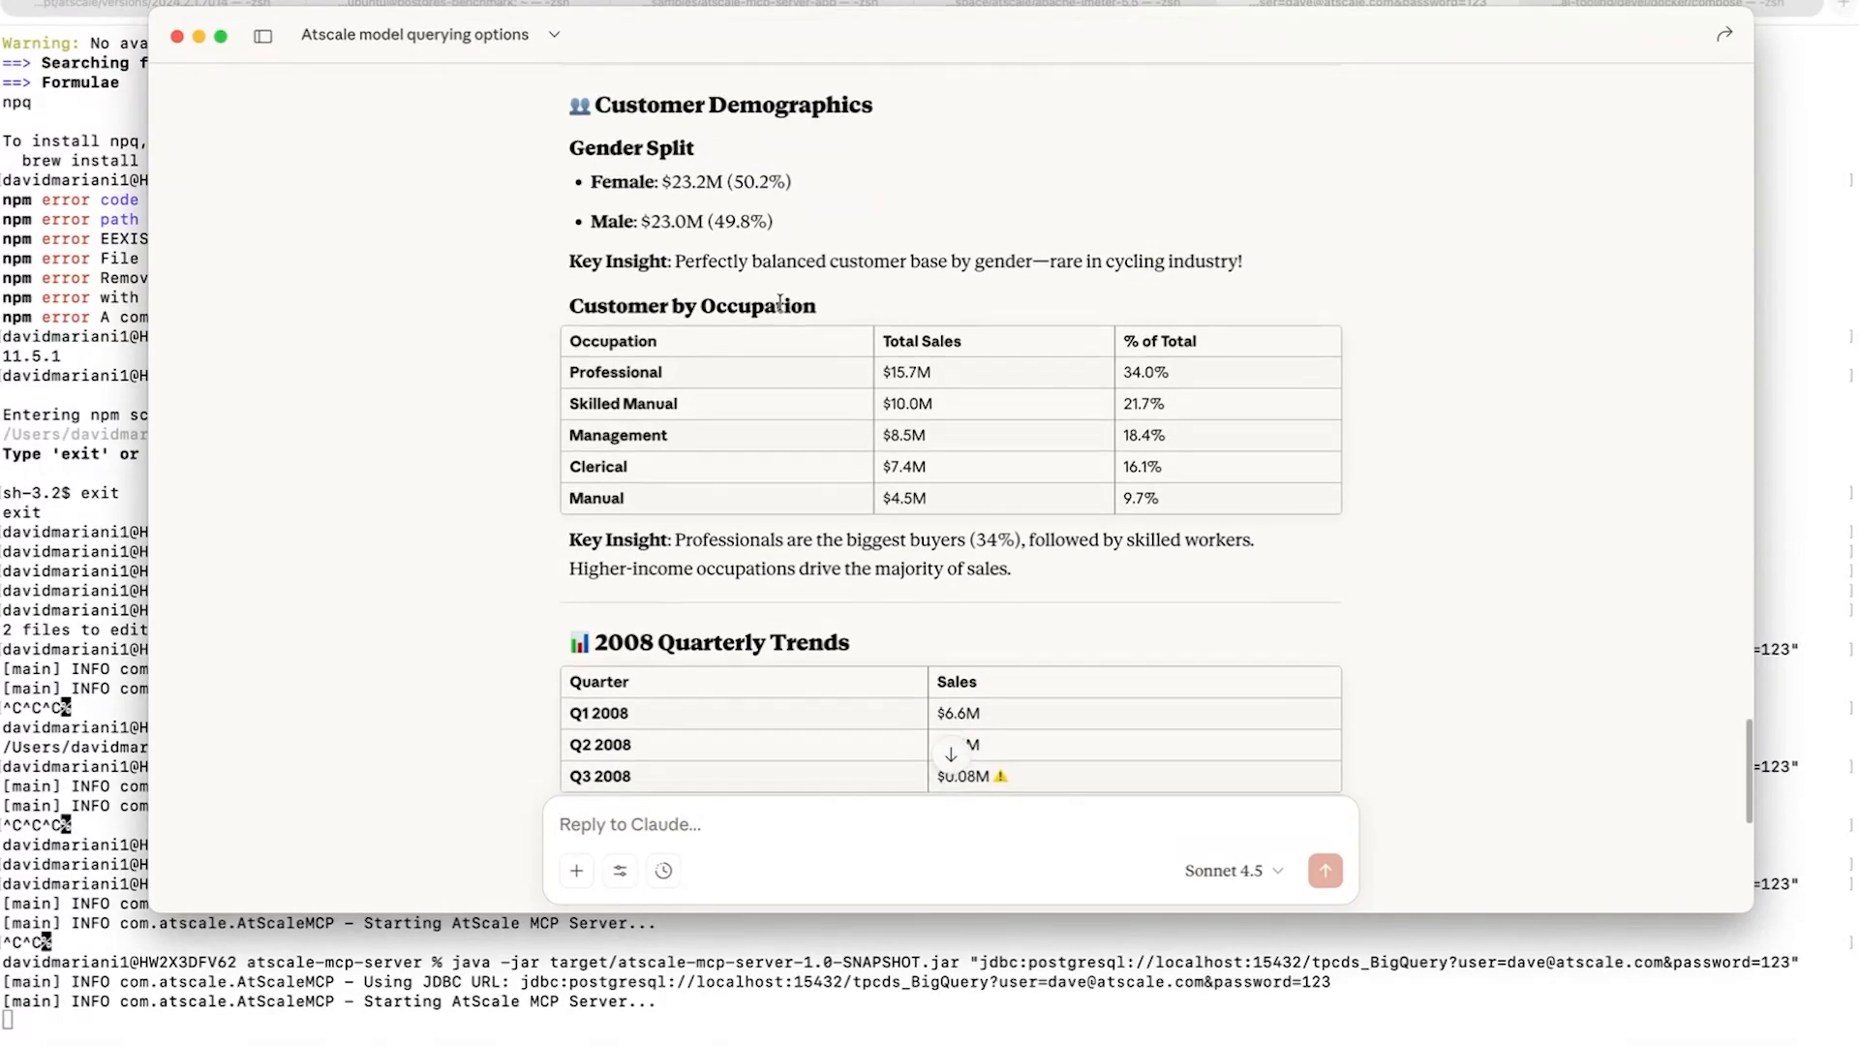
scroll(782, 303, "down", 2)
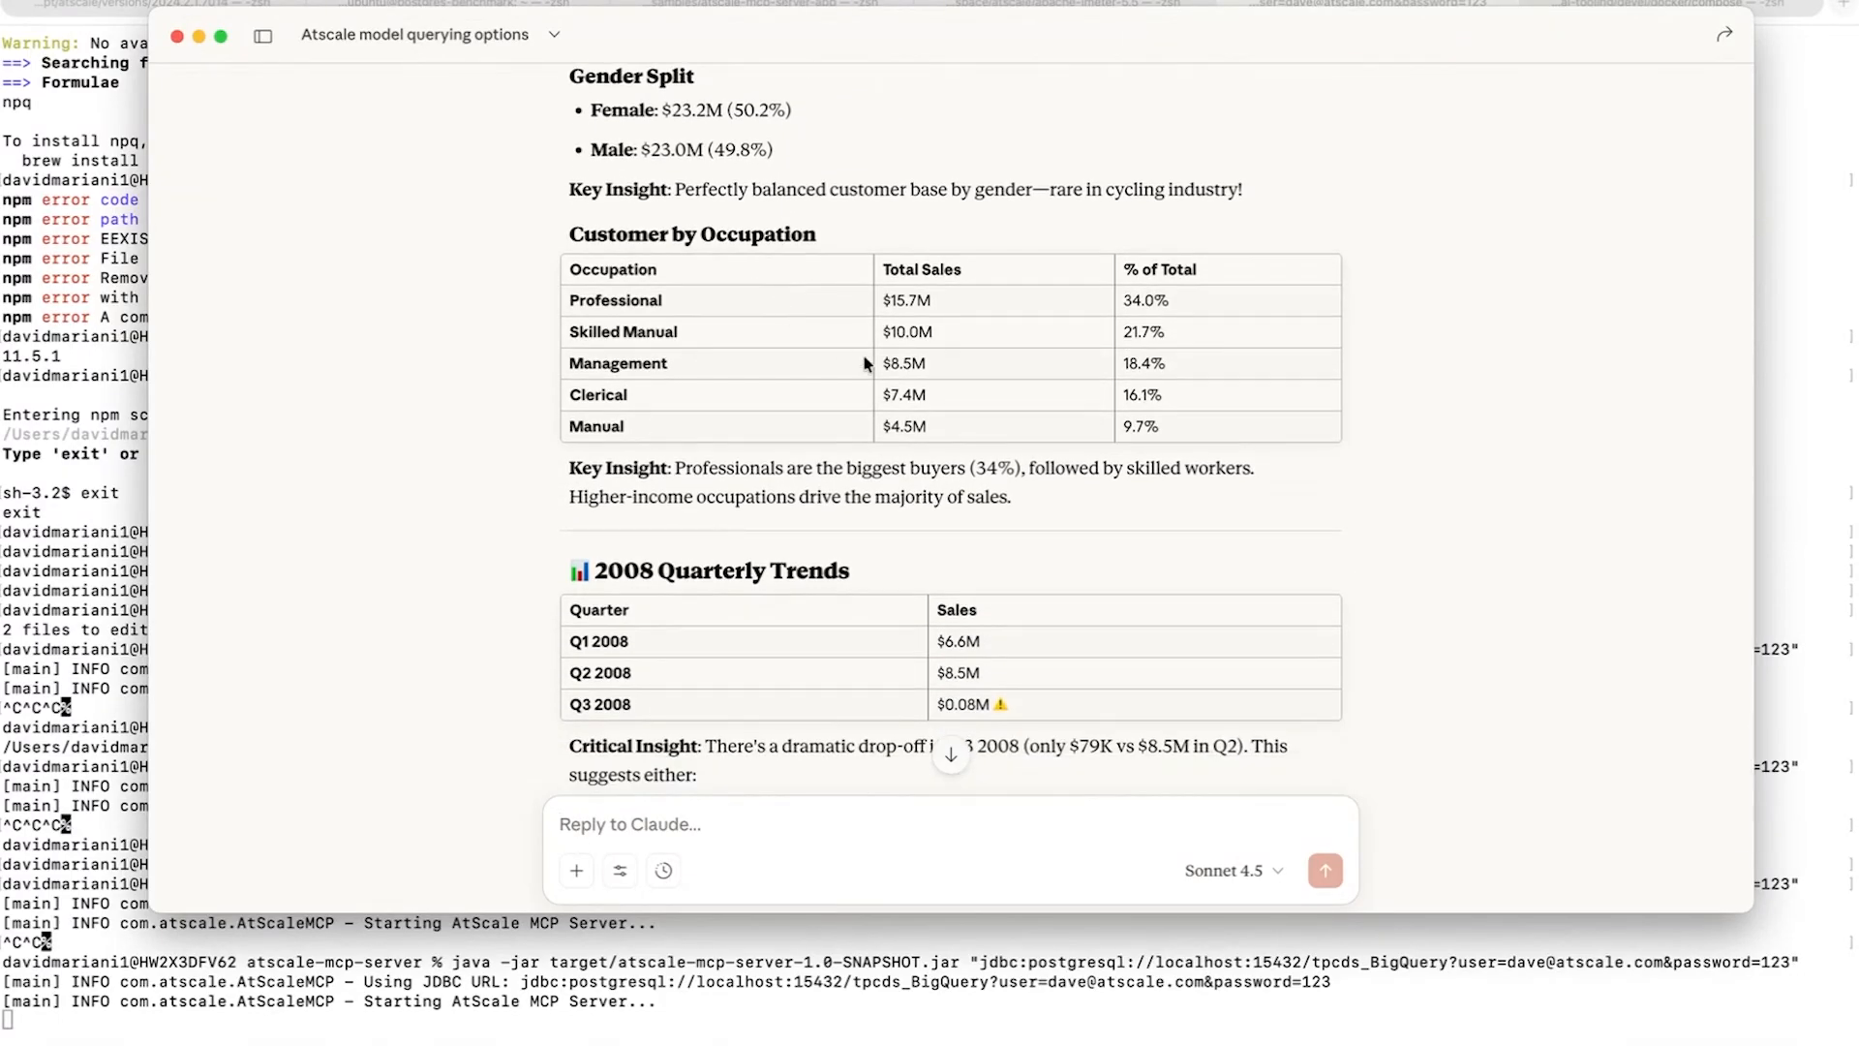
scroll(876, 370, "down", 4)
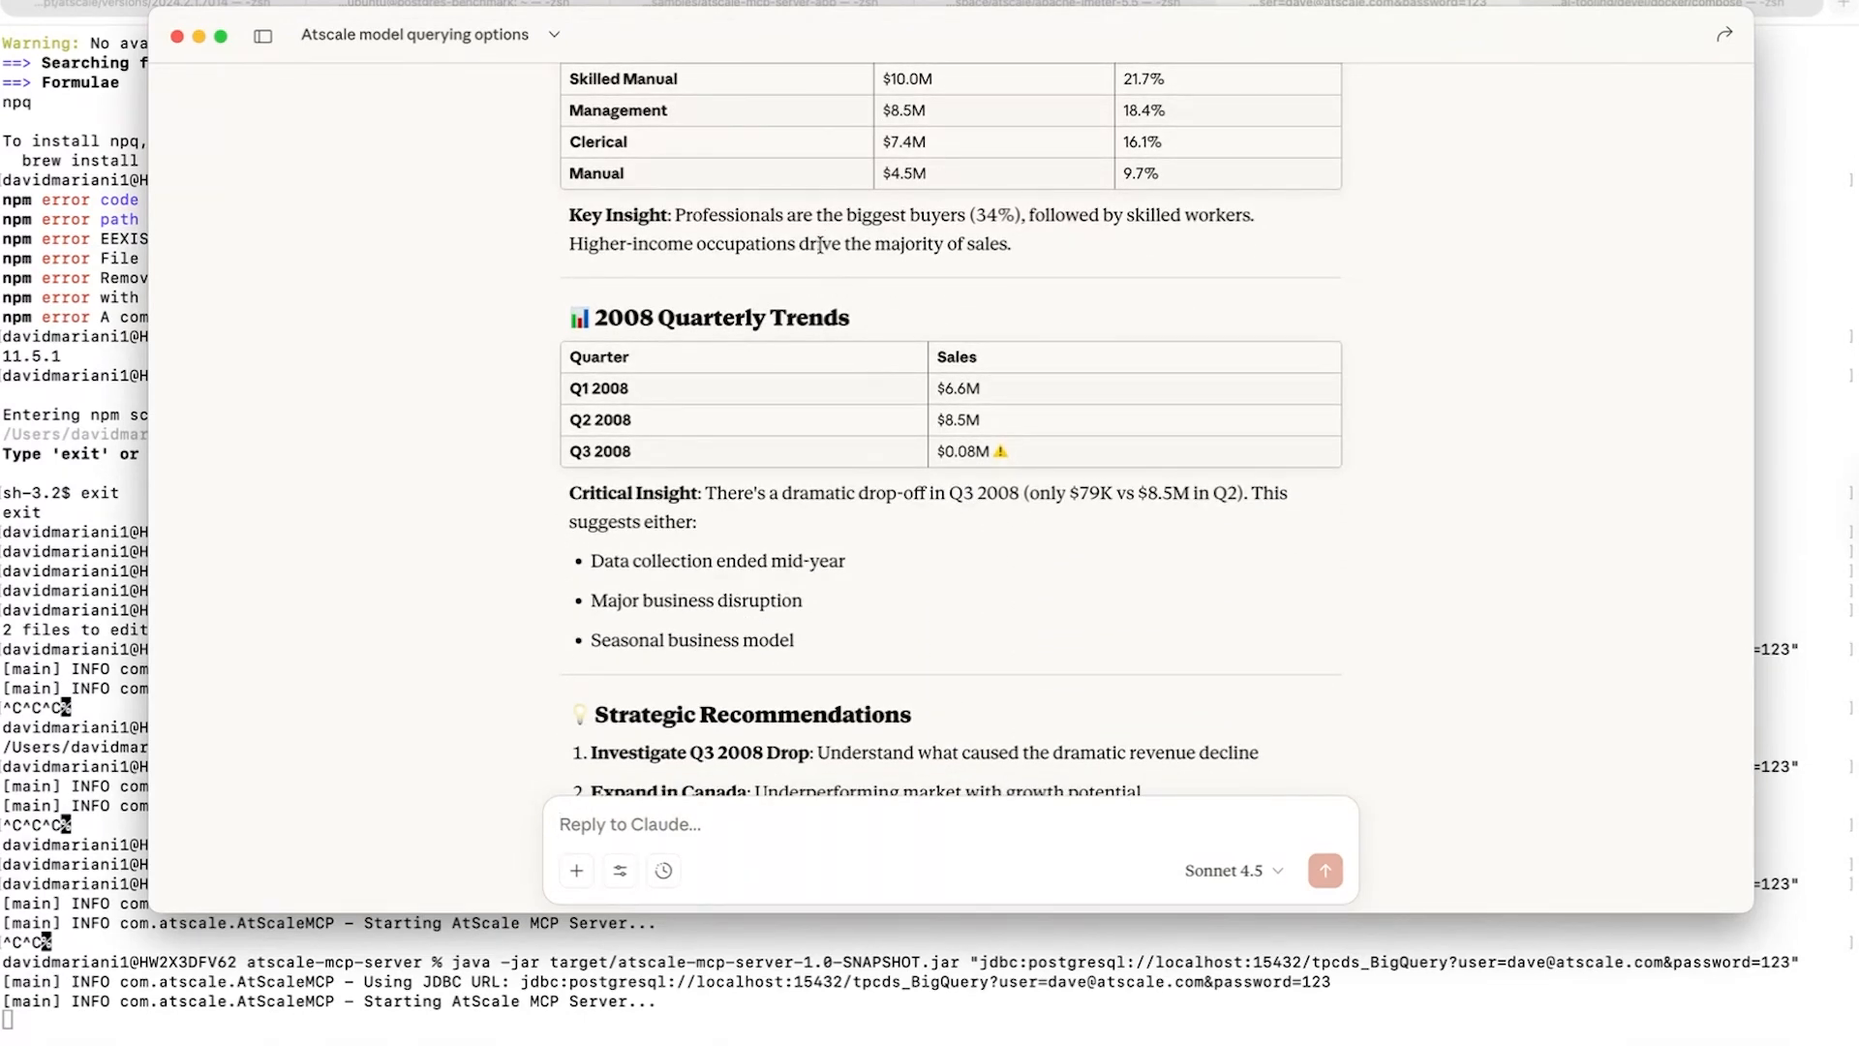
scroll(819, 248, "down", 6)
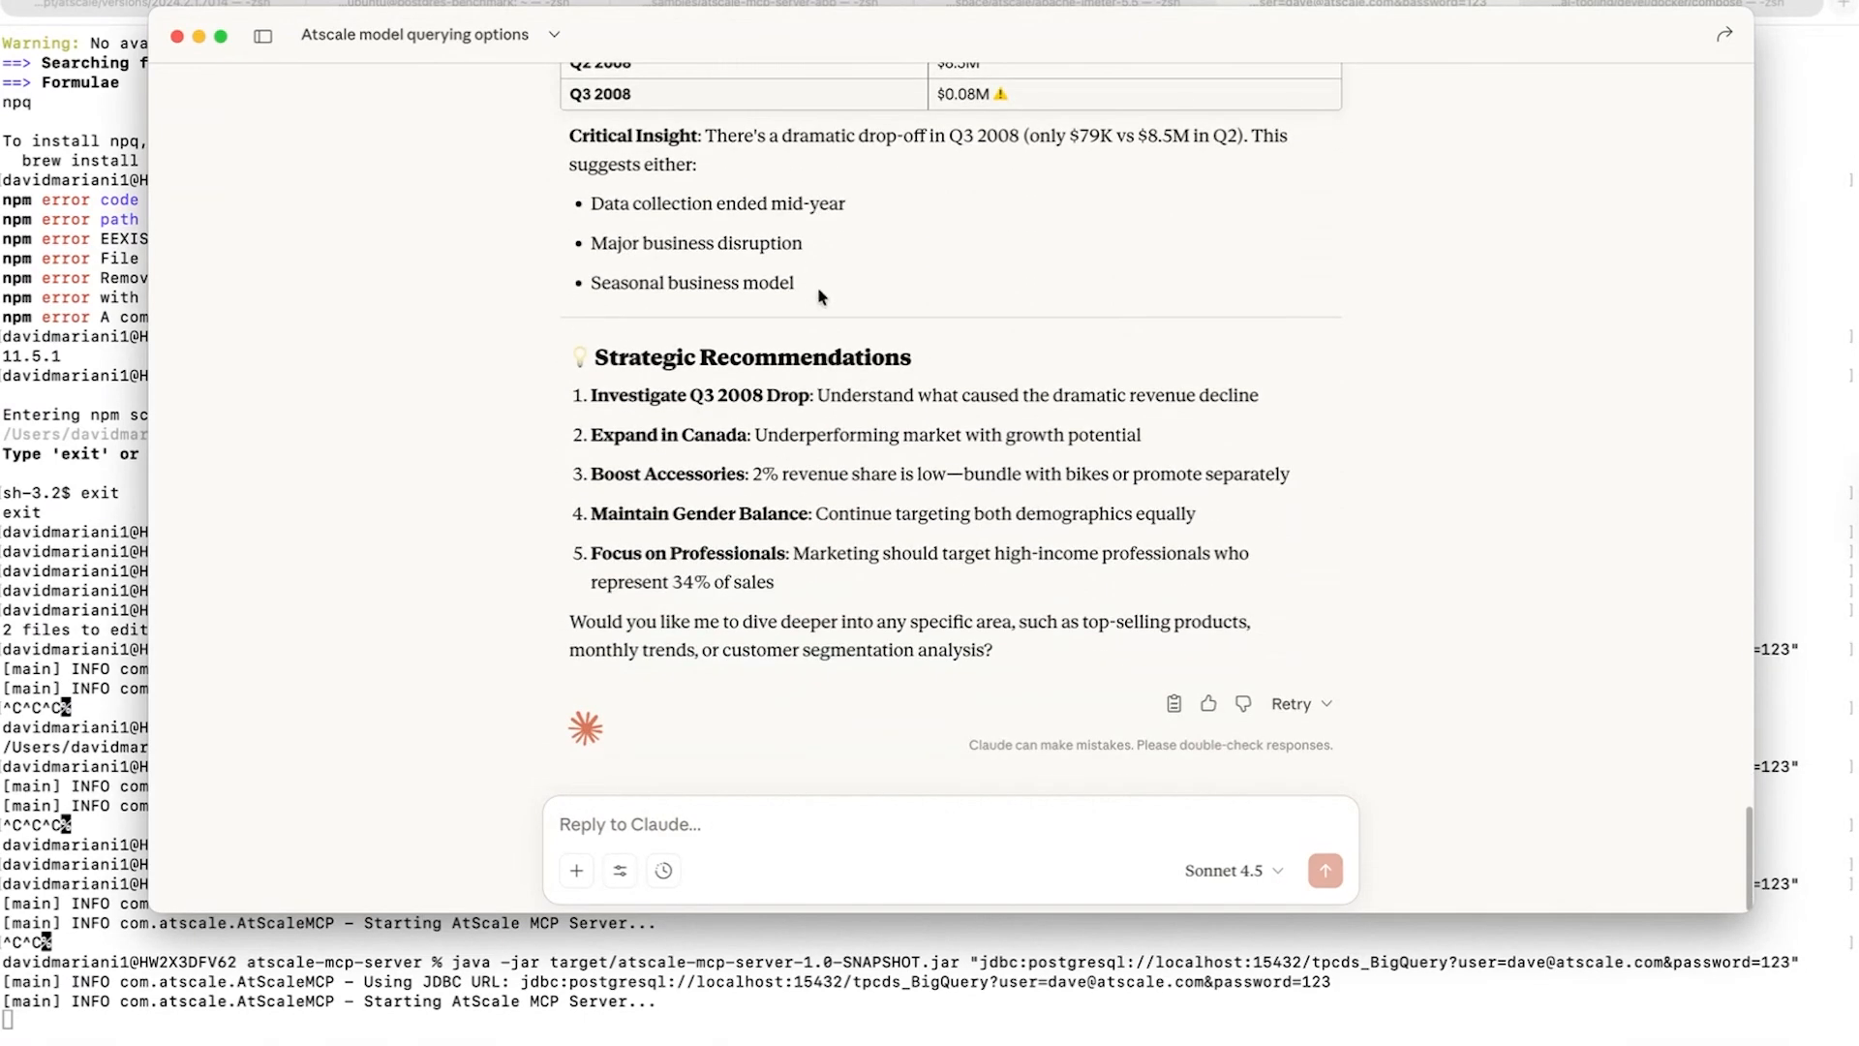
- Ask Claude to chart the sales insights data with the prompt "now chart this data"
type("s")
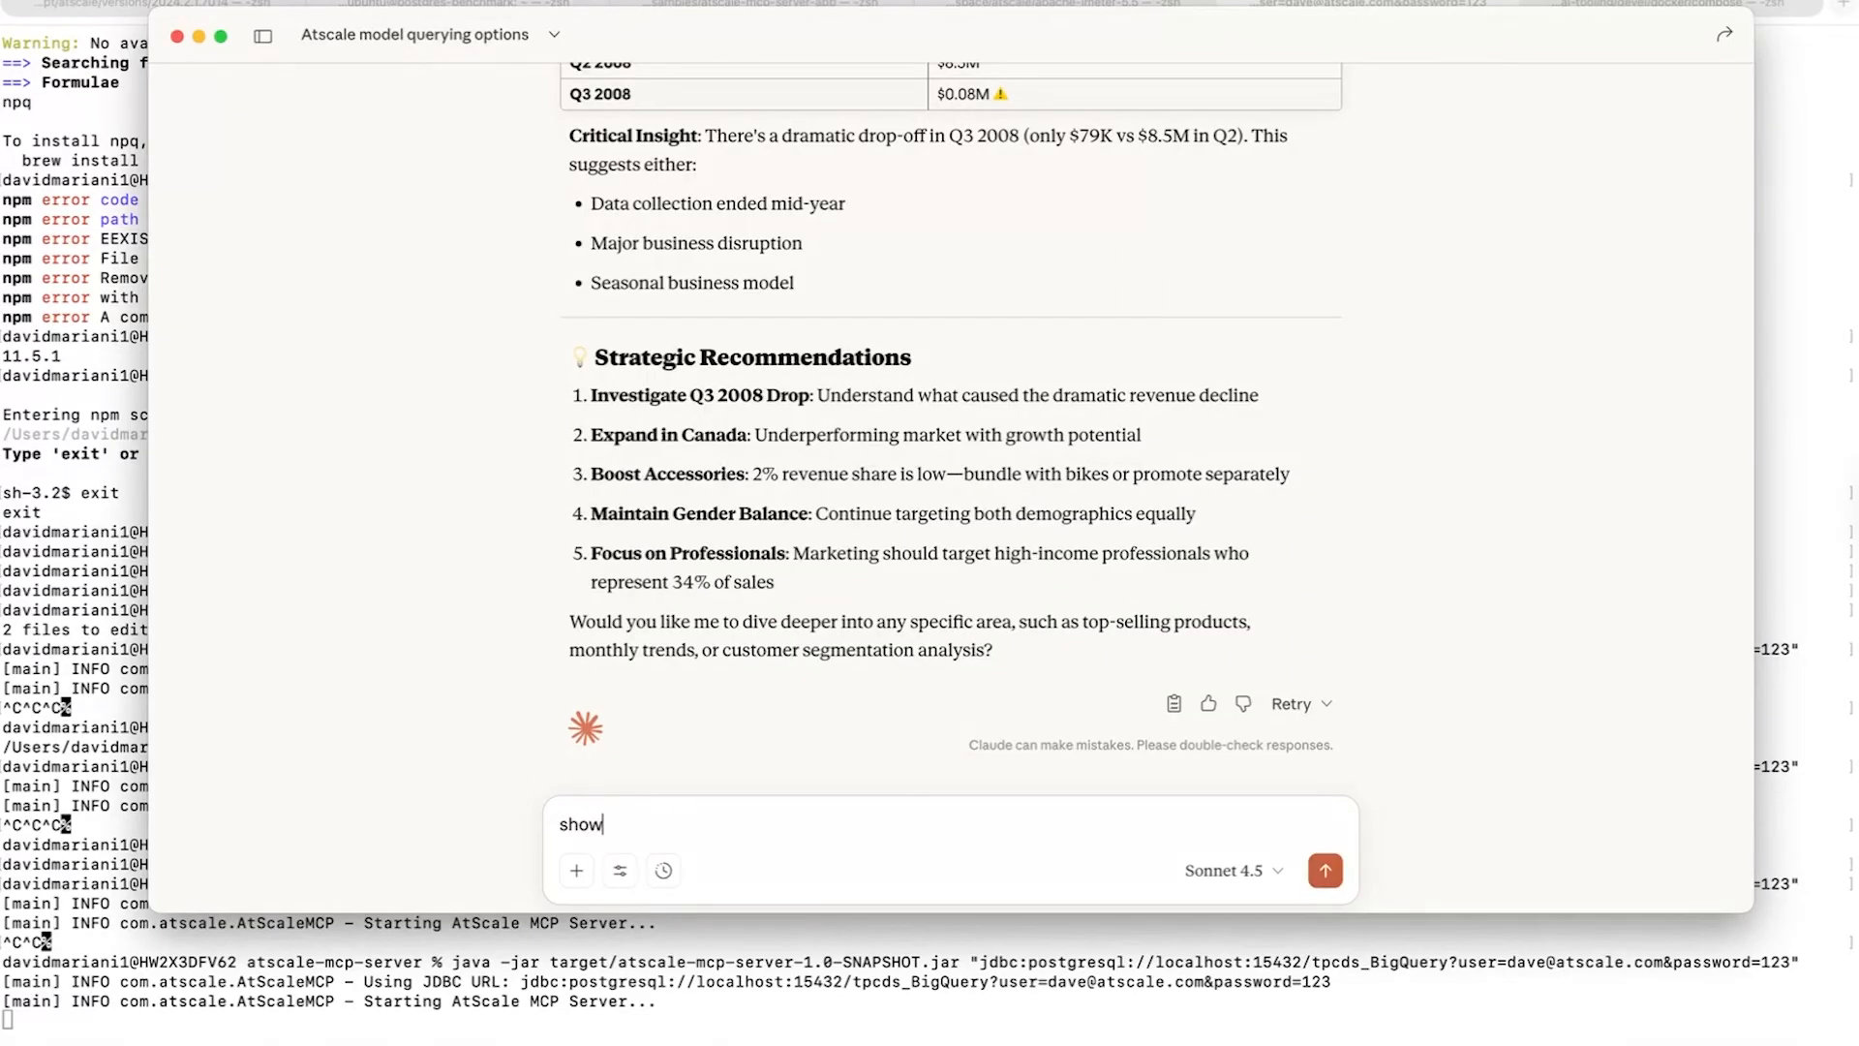
key("BackSpace")
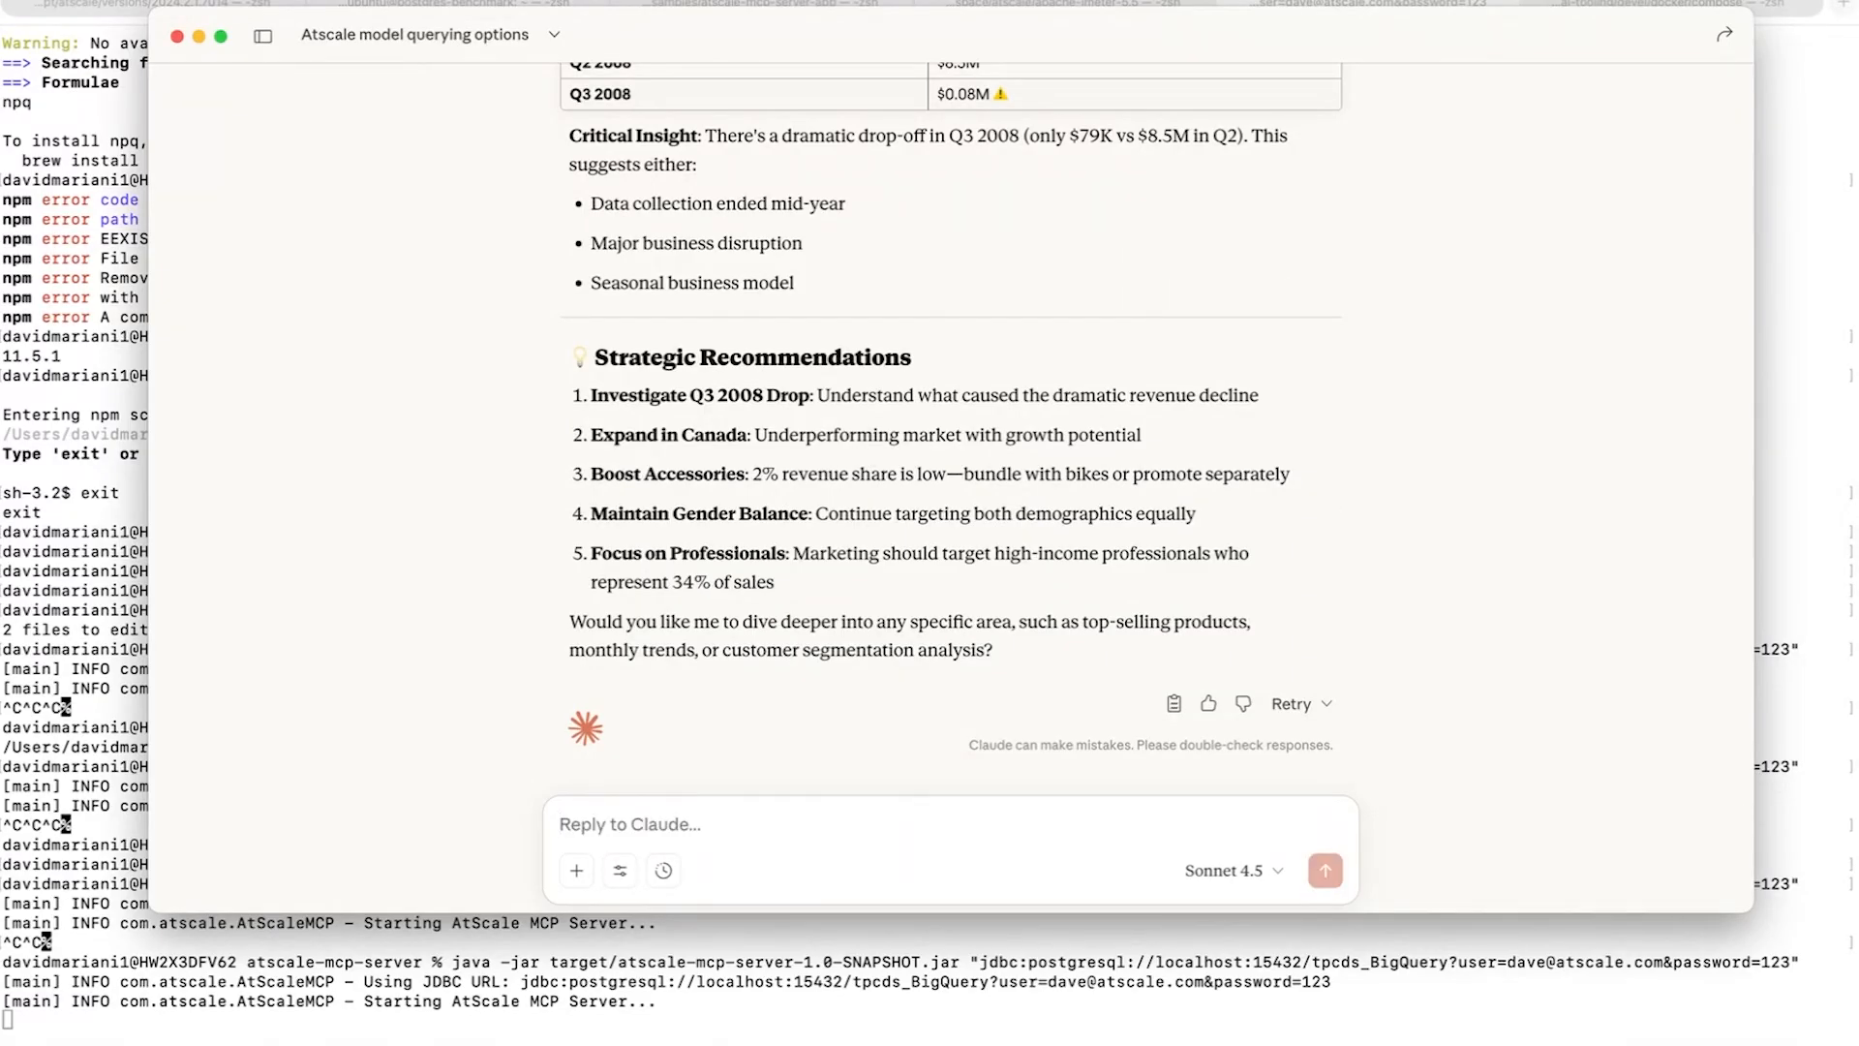
type("now chart this data")
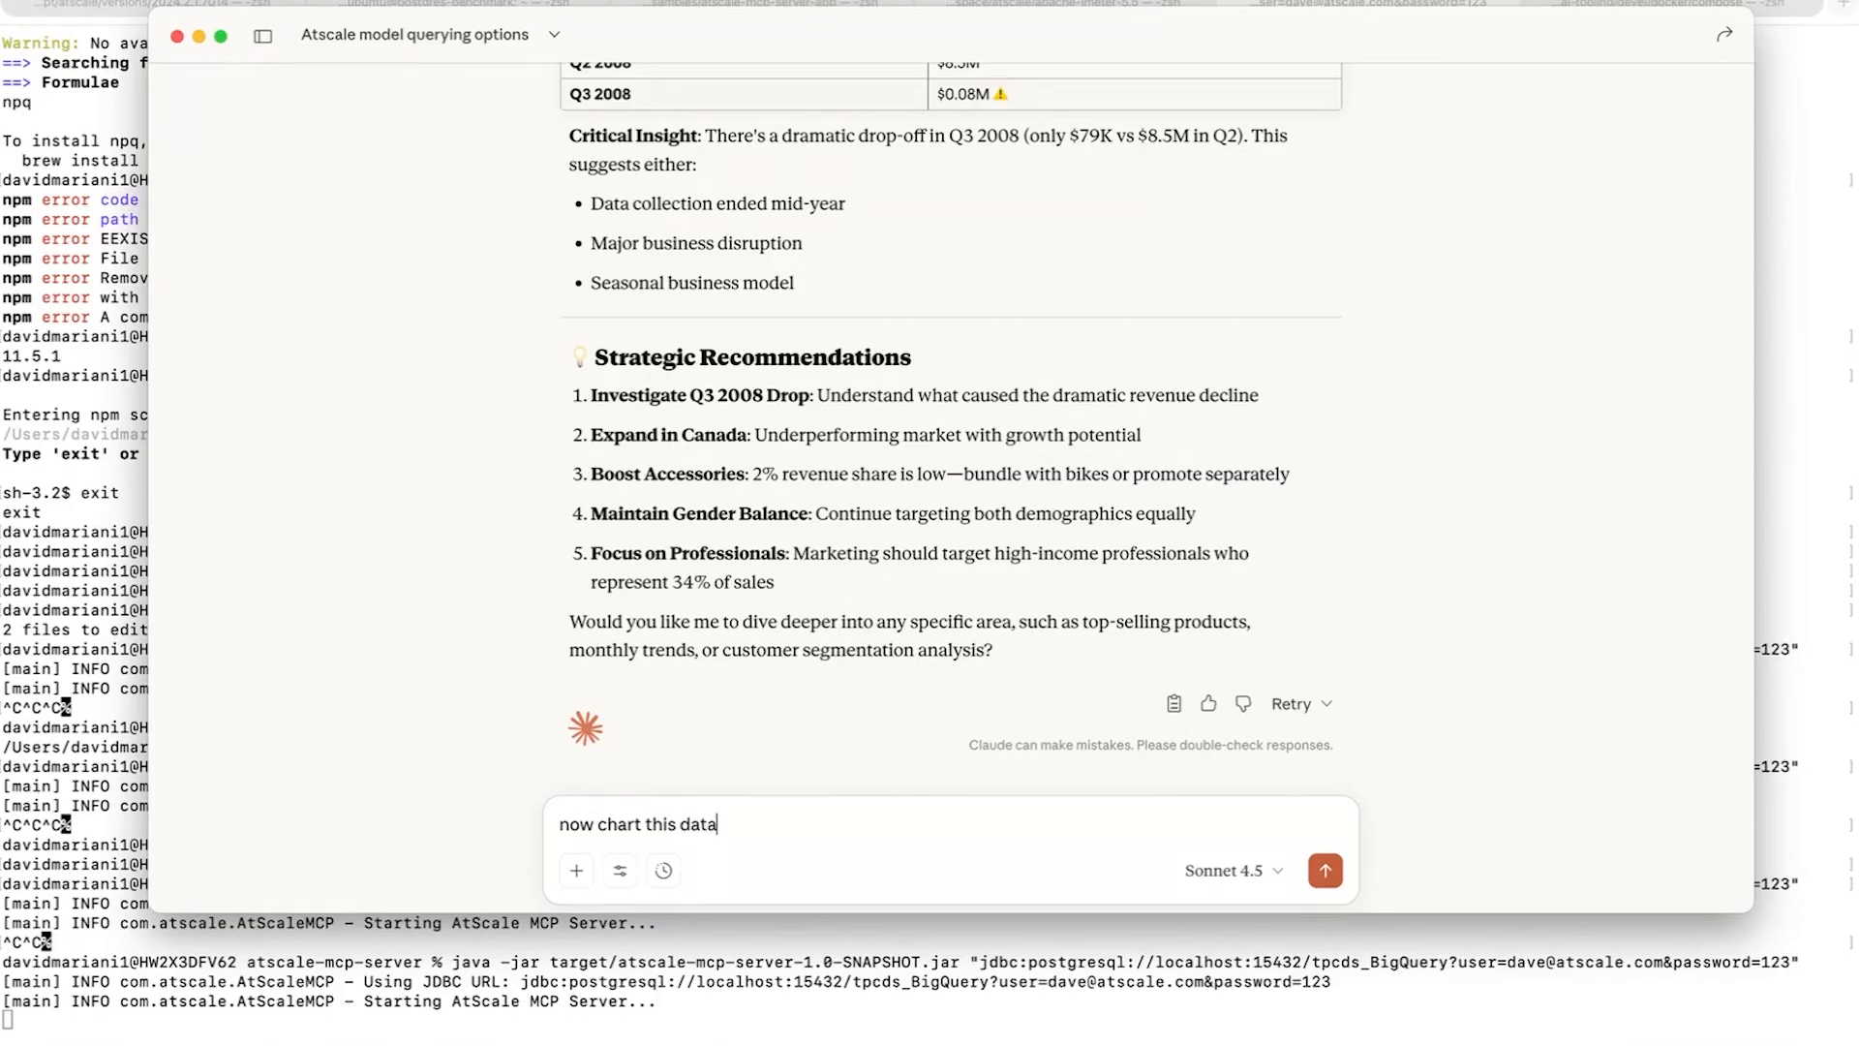
key("Return")
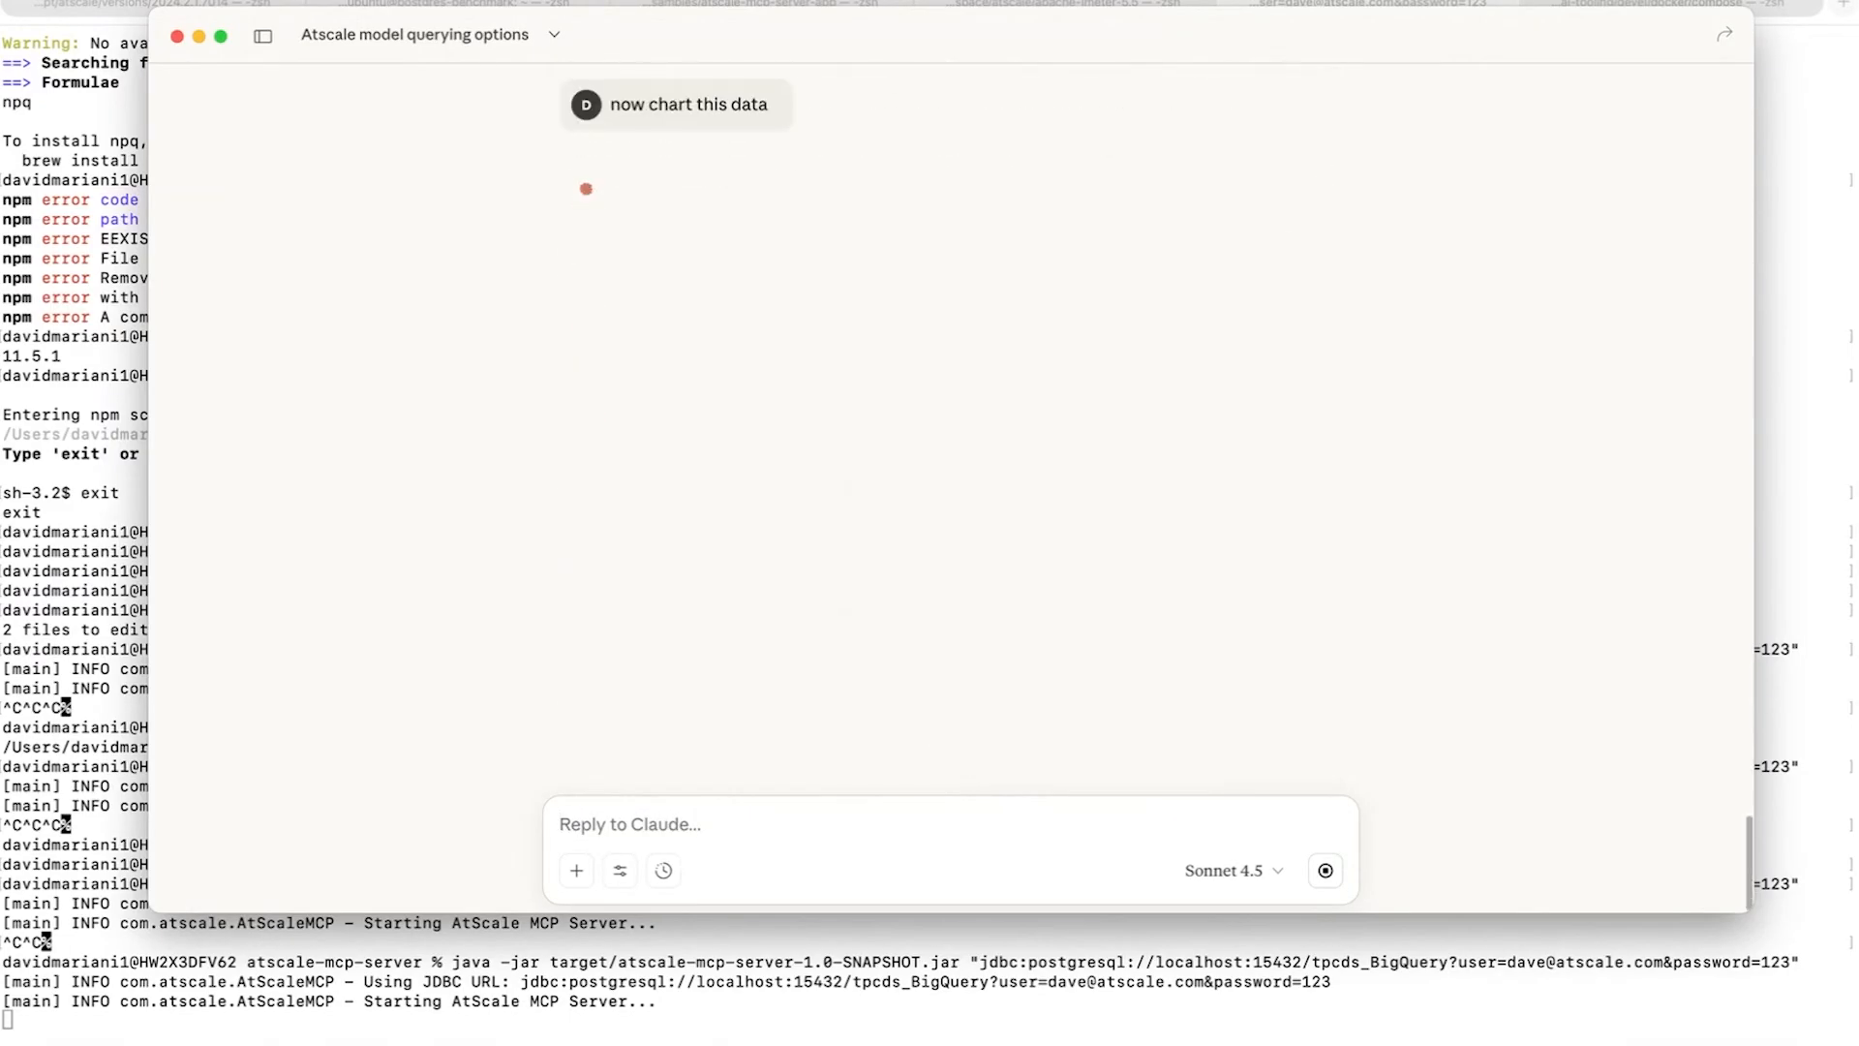